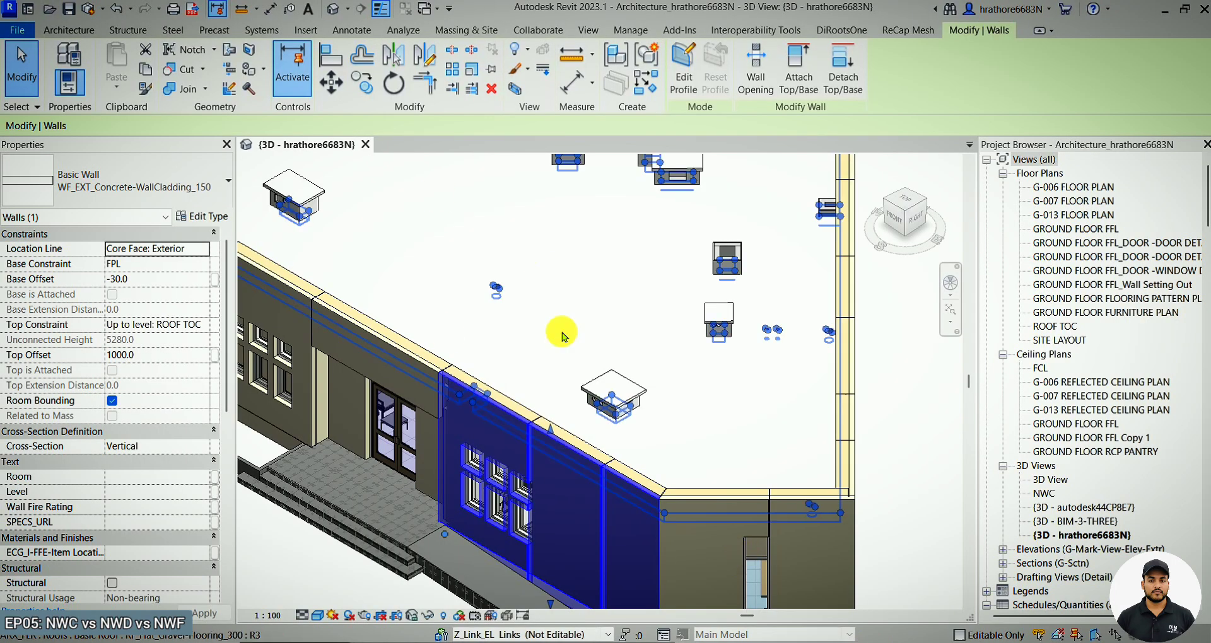
Switch from the Revit 3D view to Navisworks Manage.
scroll(554, 333, "down", 6)
left_click(616, 222)
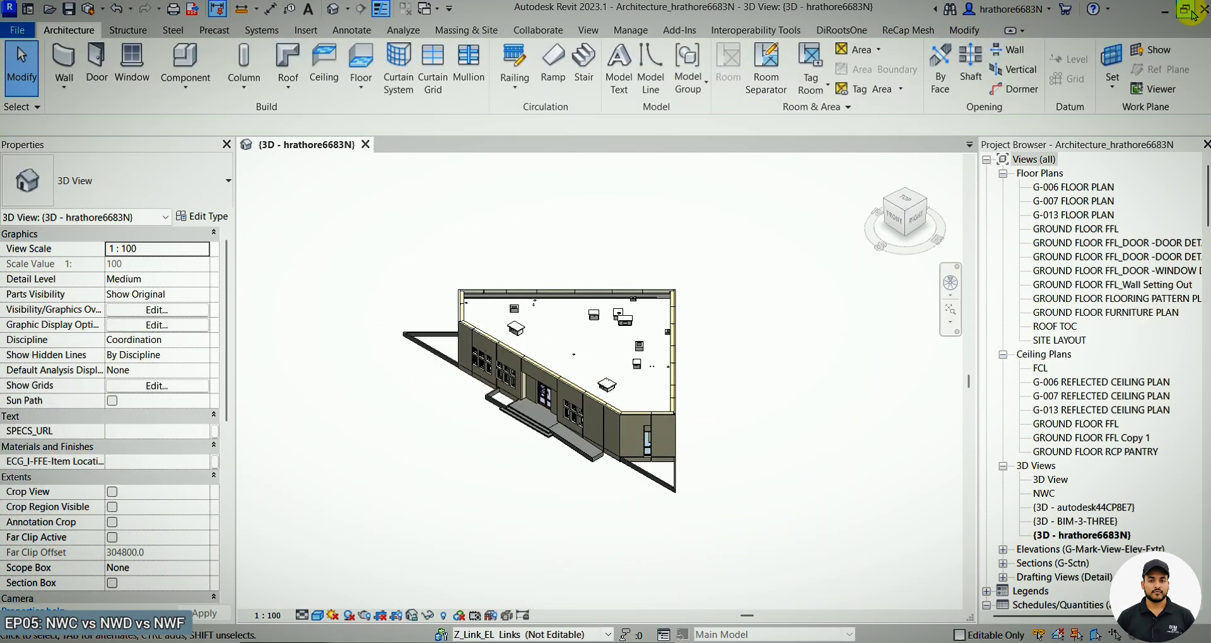
left_click(1160, 18)
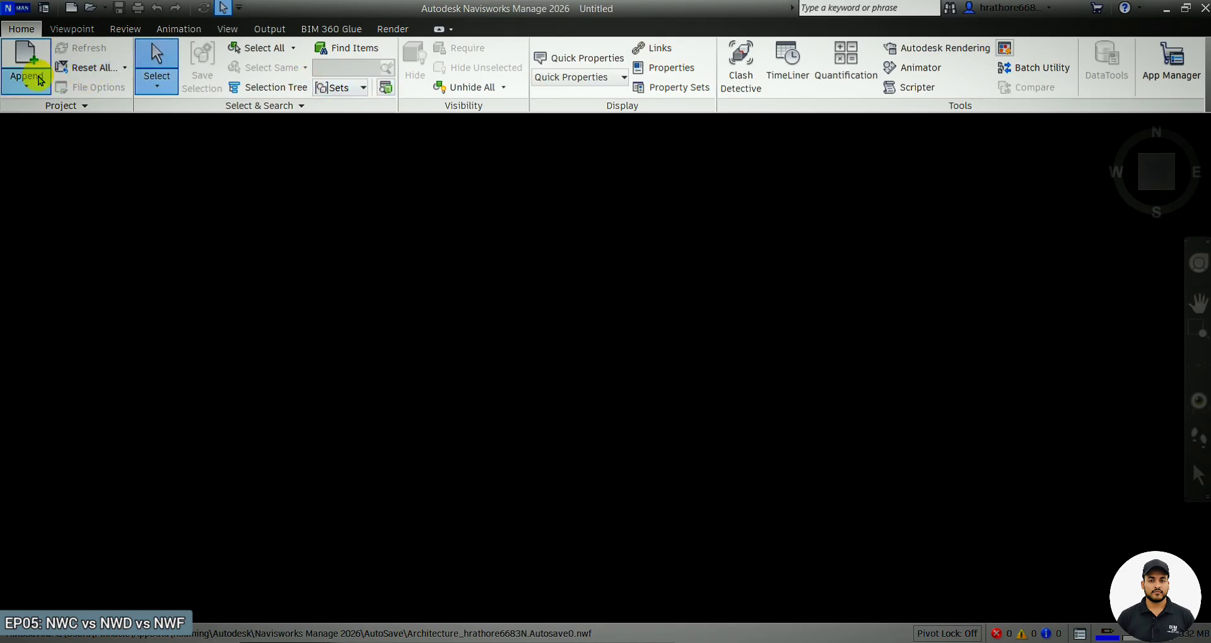
Start appending files and browse to the NWC Export folder under Documents > Apowersoft > Revit MEP Tutorial.
left_click(37, 80)
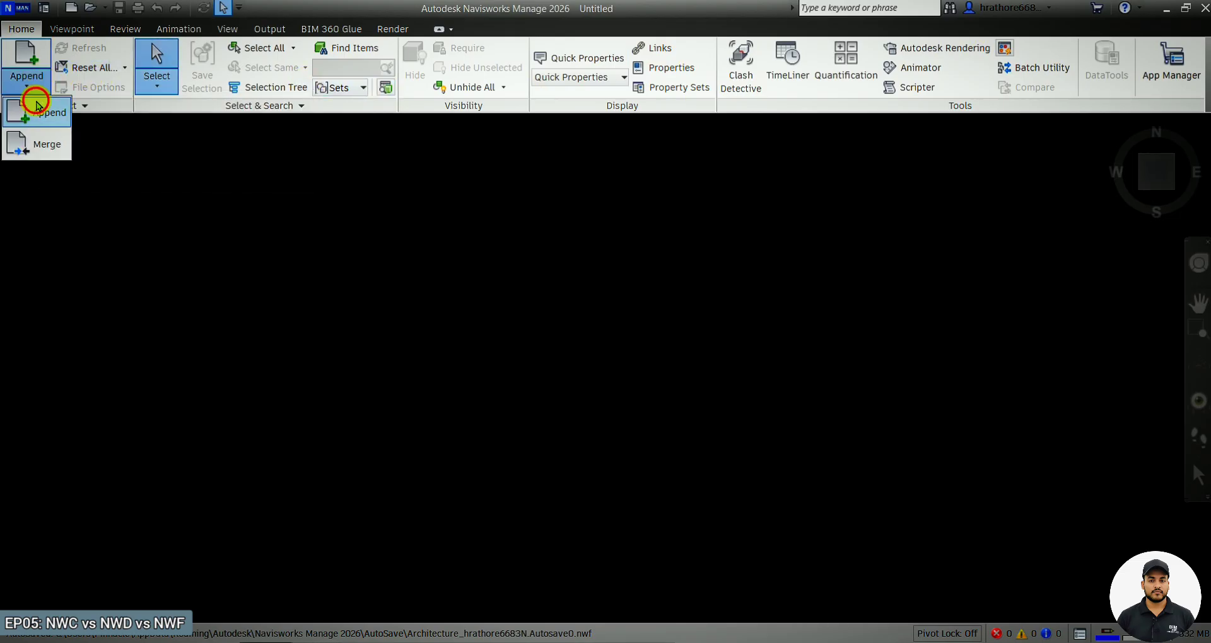
left_click(31, 113)
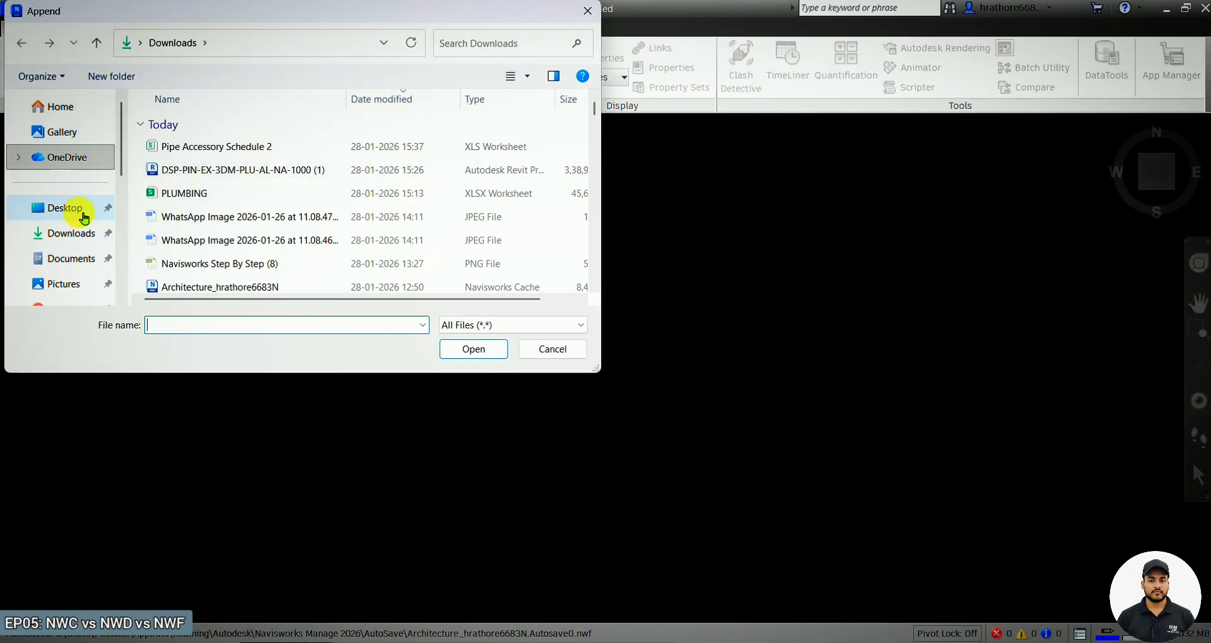
left_click(79, 258)
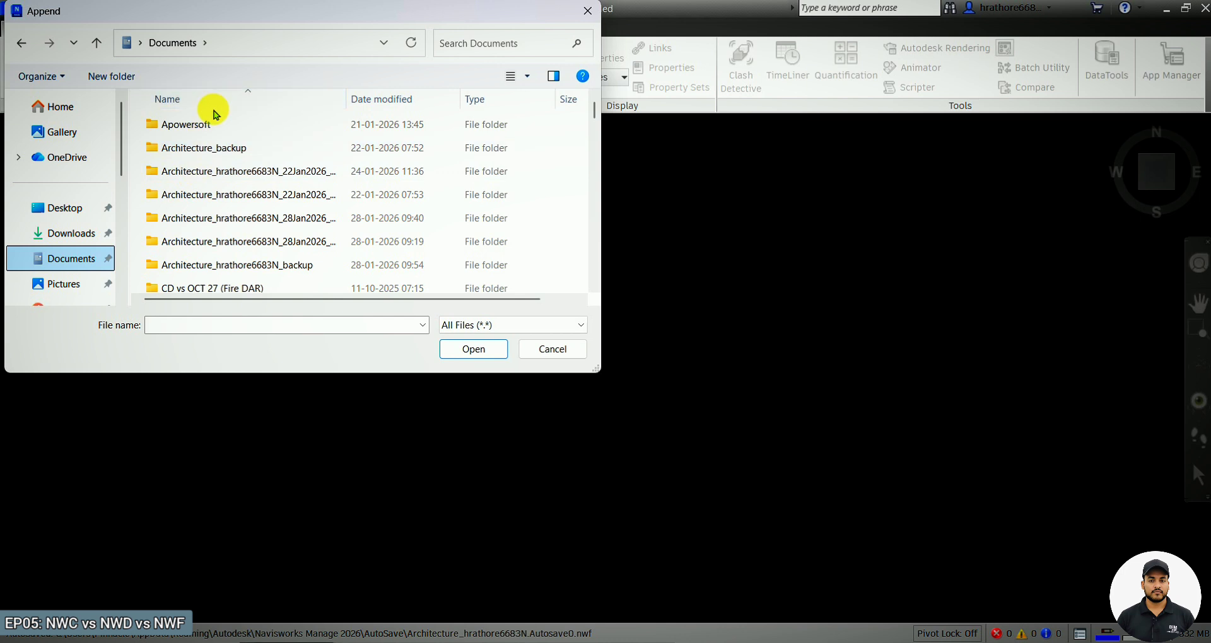
double_click(216, 129)
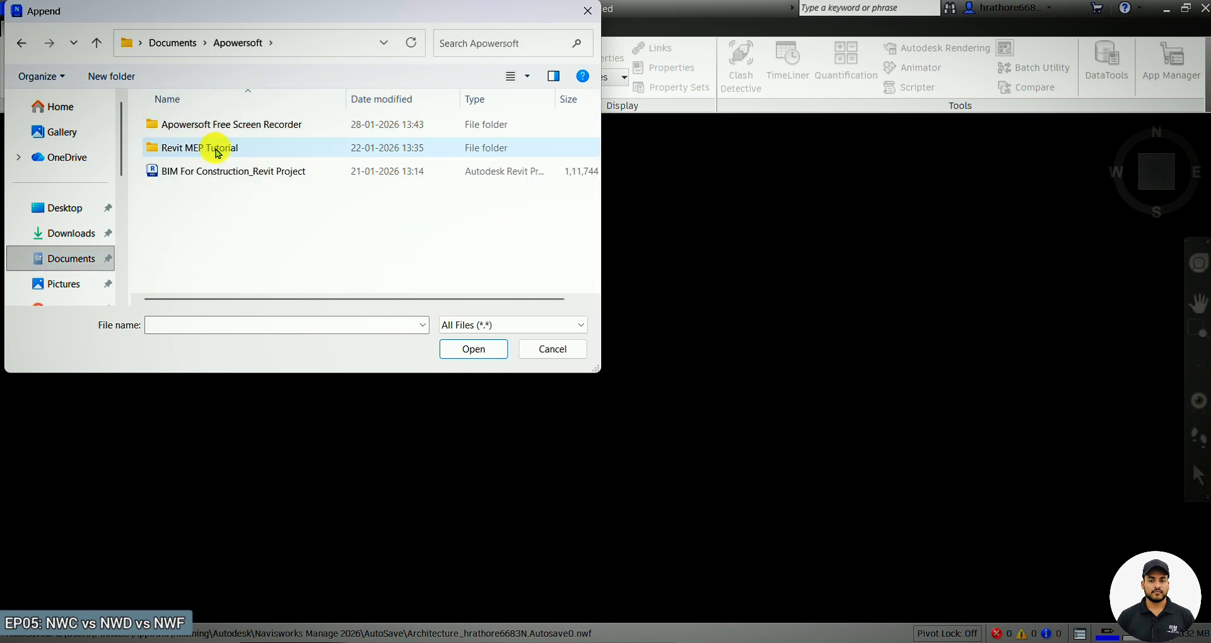
double_click(214, 150)
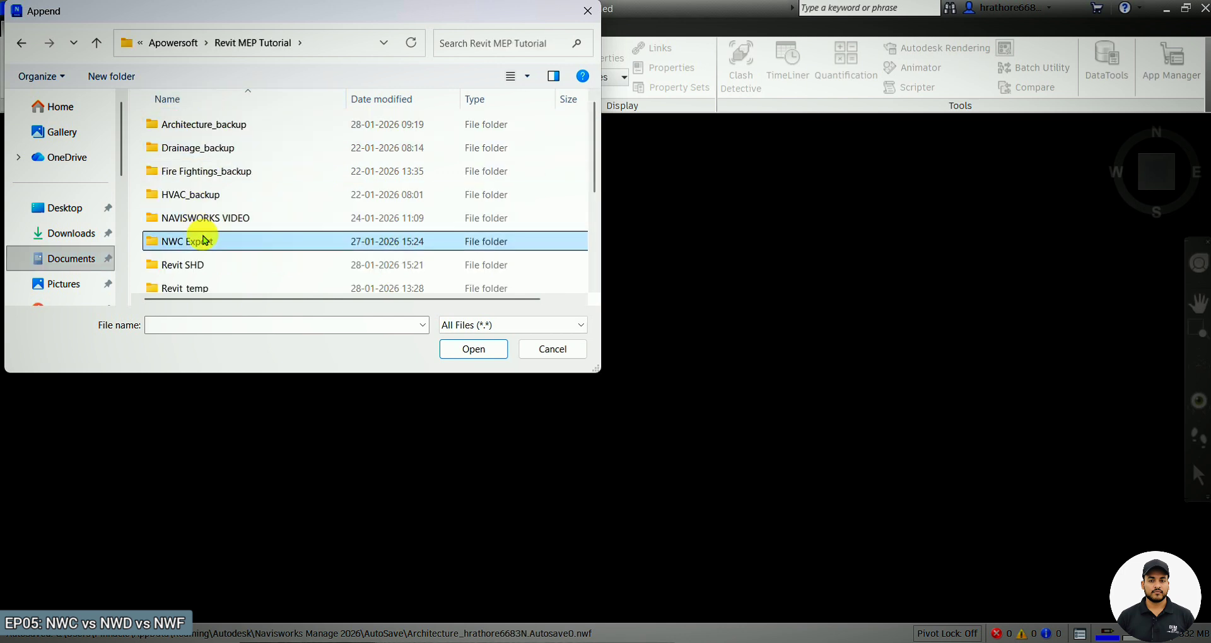
double_click(202, 240)
Append the Architecture, Structure, Water Supply, Fire Fightings, Drainage and HVAC NWC files together.
left_click(226, 123)
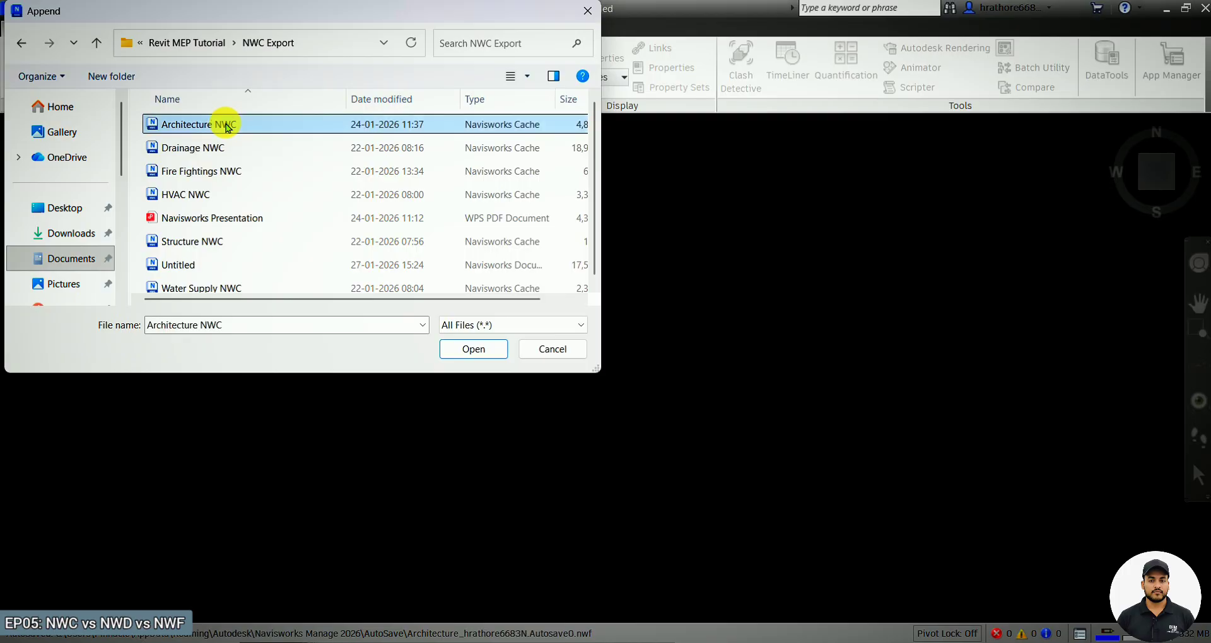
left_click(216, 235, "ctrl")
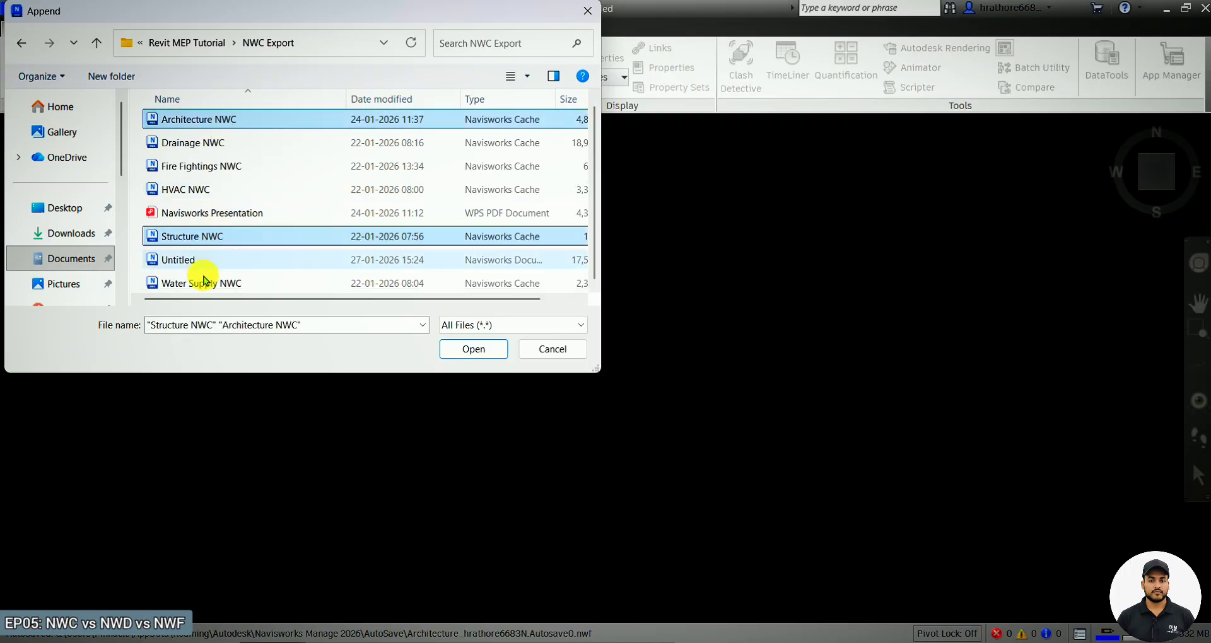
left_click(208, 282, "ctrl")
left_click(218, 169, "ctrl")
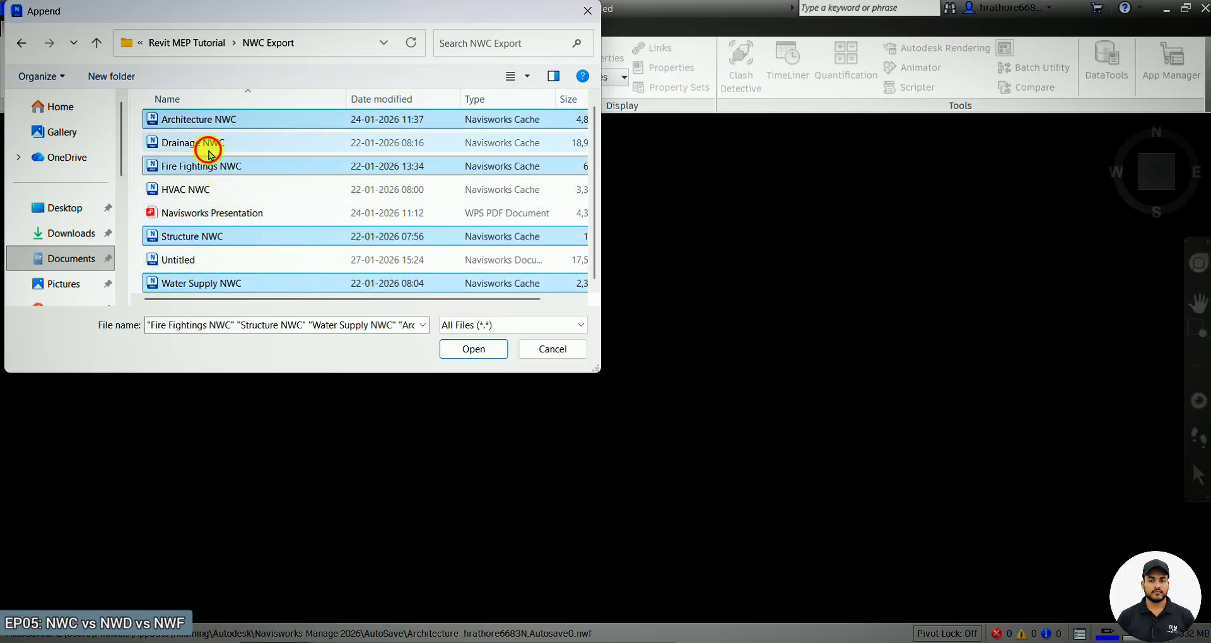
left_click(202, 146, "ctrl")
left_click(202, 201, "ctrl")
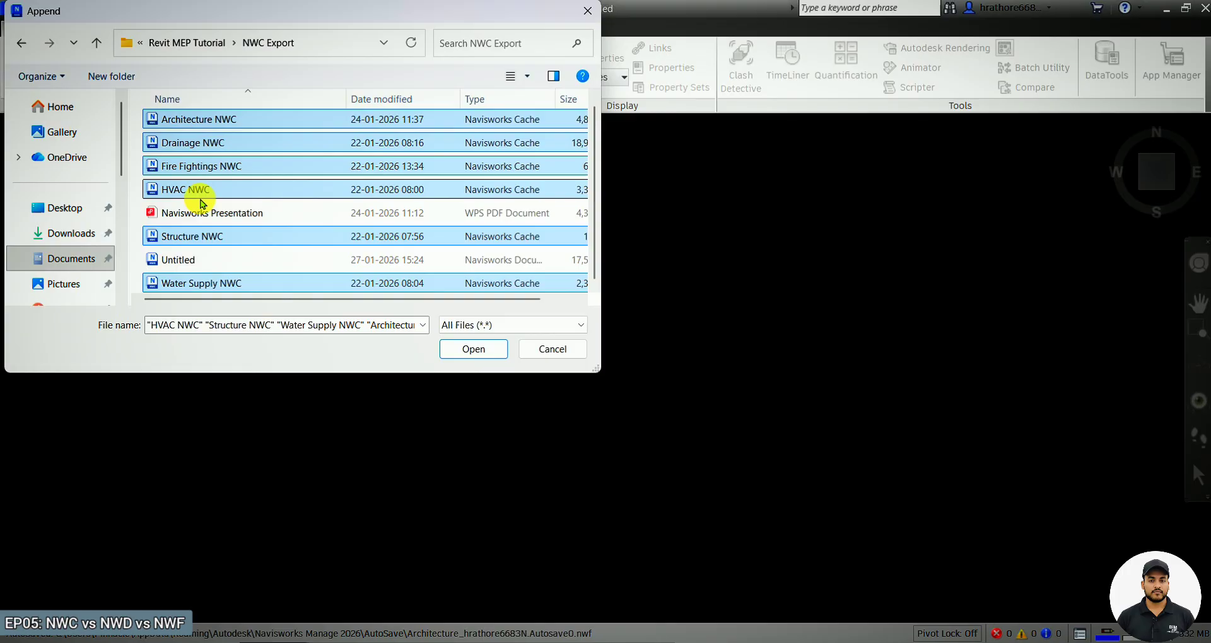
left_click(449, 347)
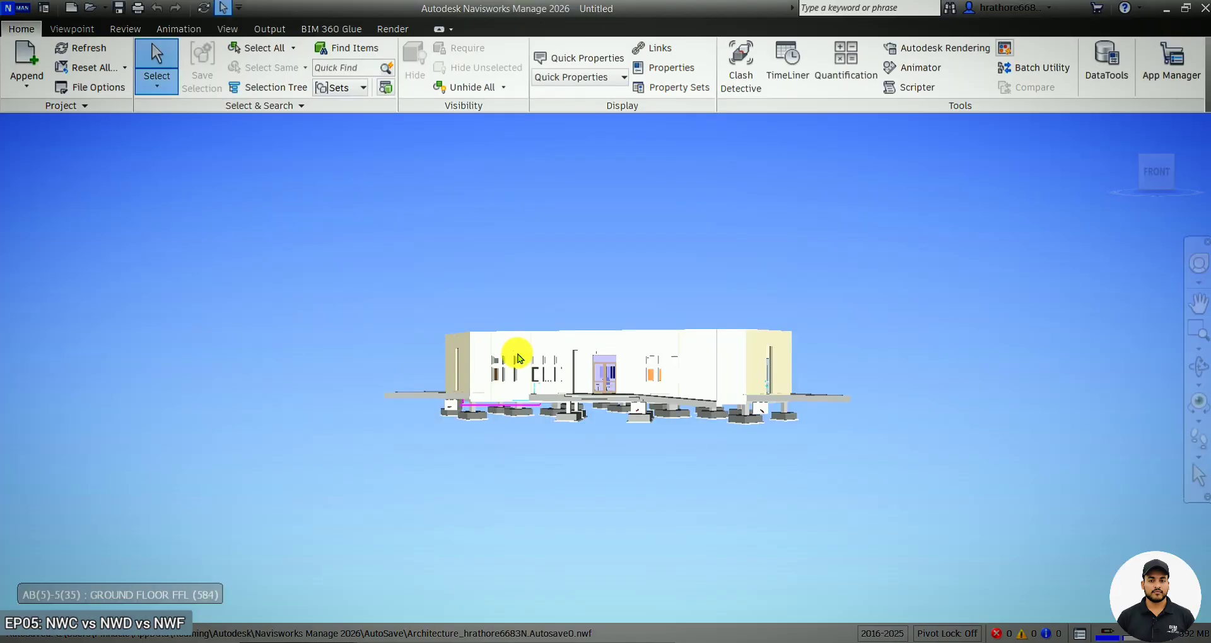
Orbit the combined model to an elevated view of the building.
left_click(518, 358)
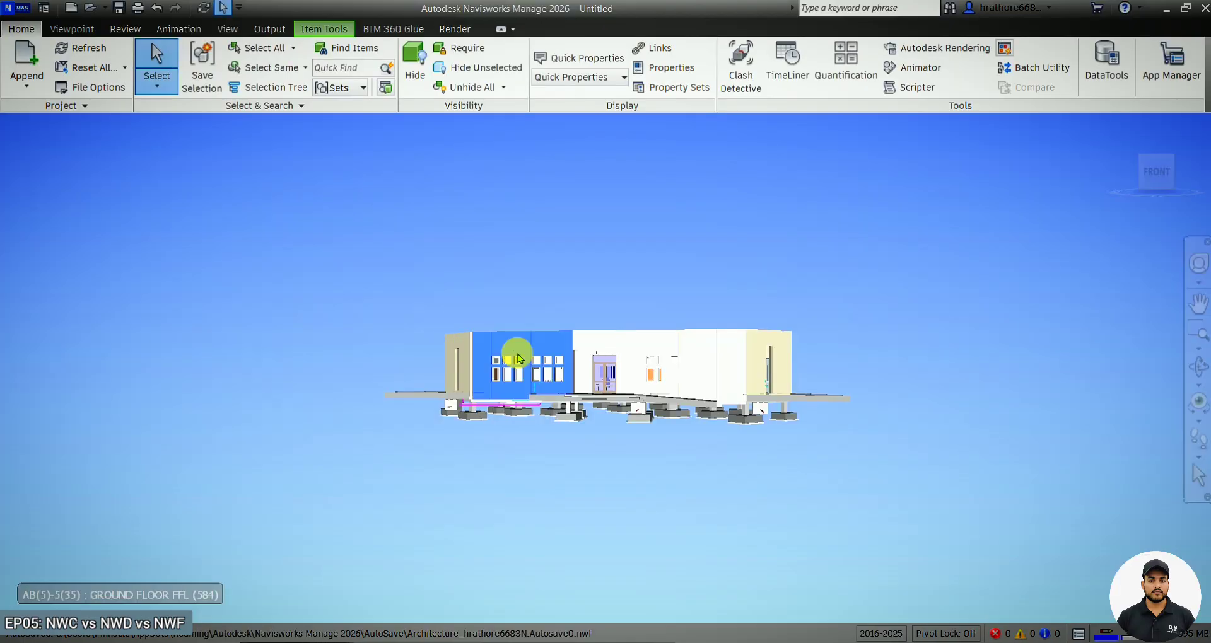
left_click(1198, 367)
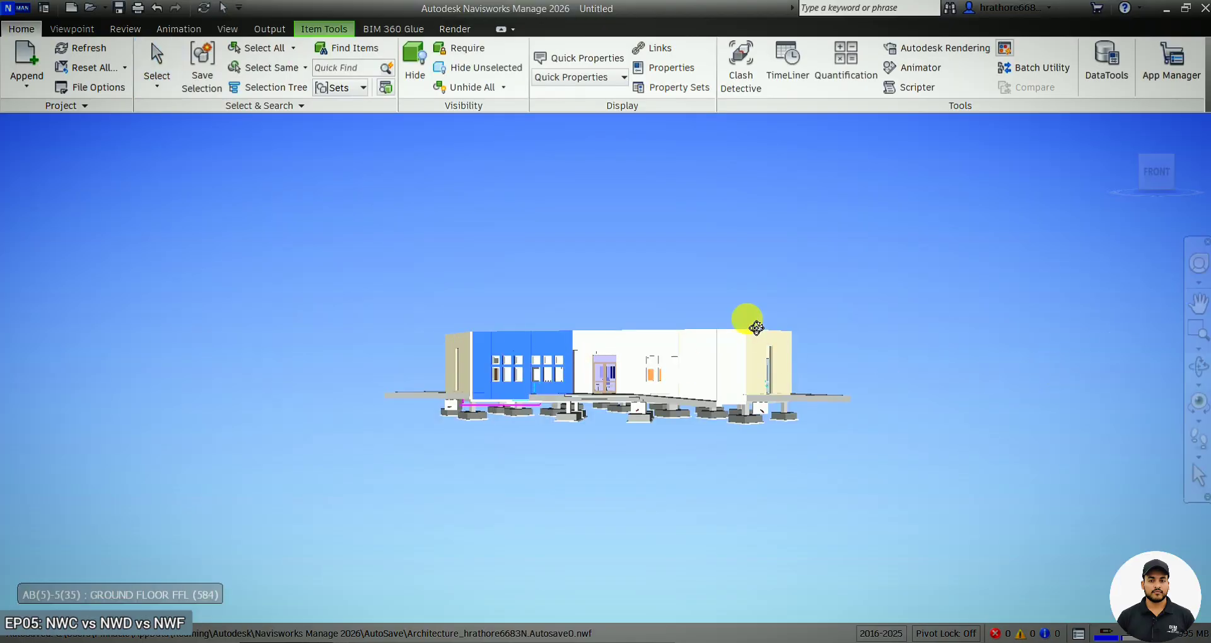
left_click_drag(752, 319, 694, 201)
key("Escape")
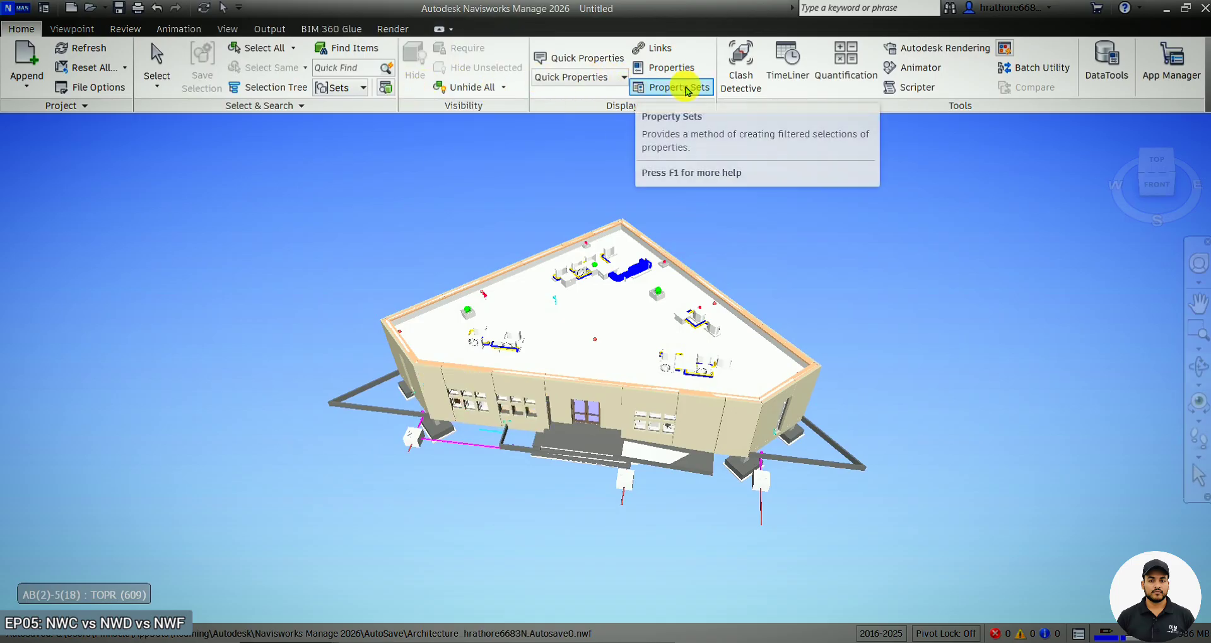
Open the Selection Tree, select all six appended NWC models and hide them.
left_click(267, 94)
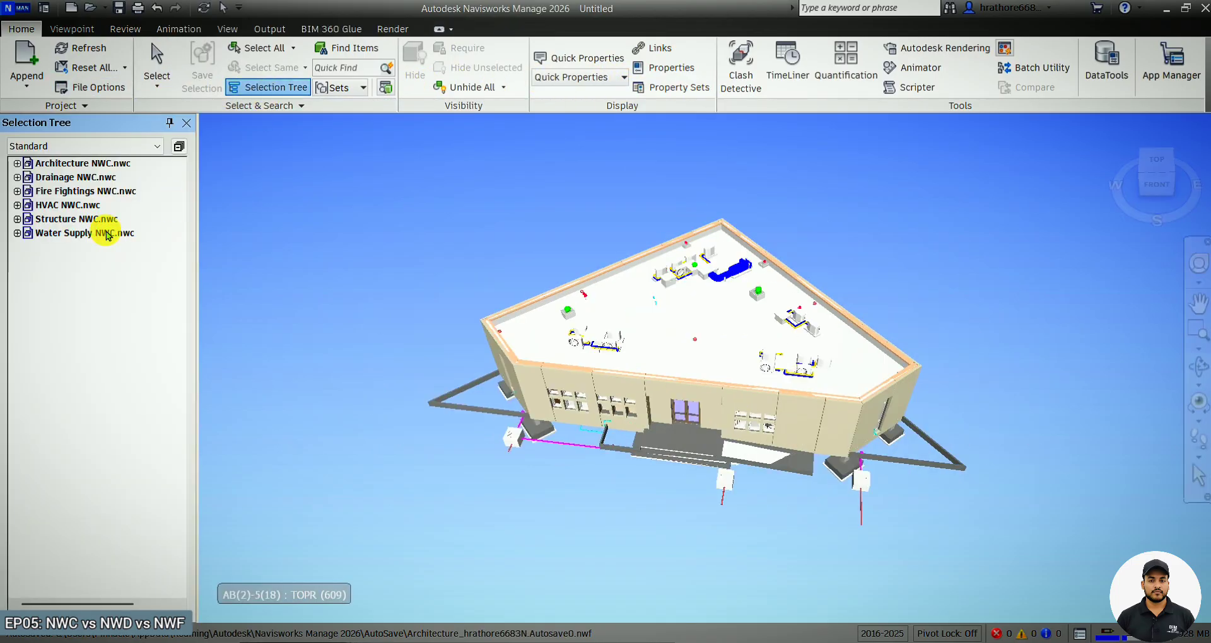
left_click(106, 165)
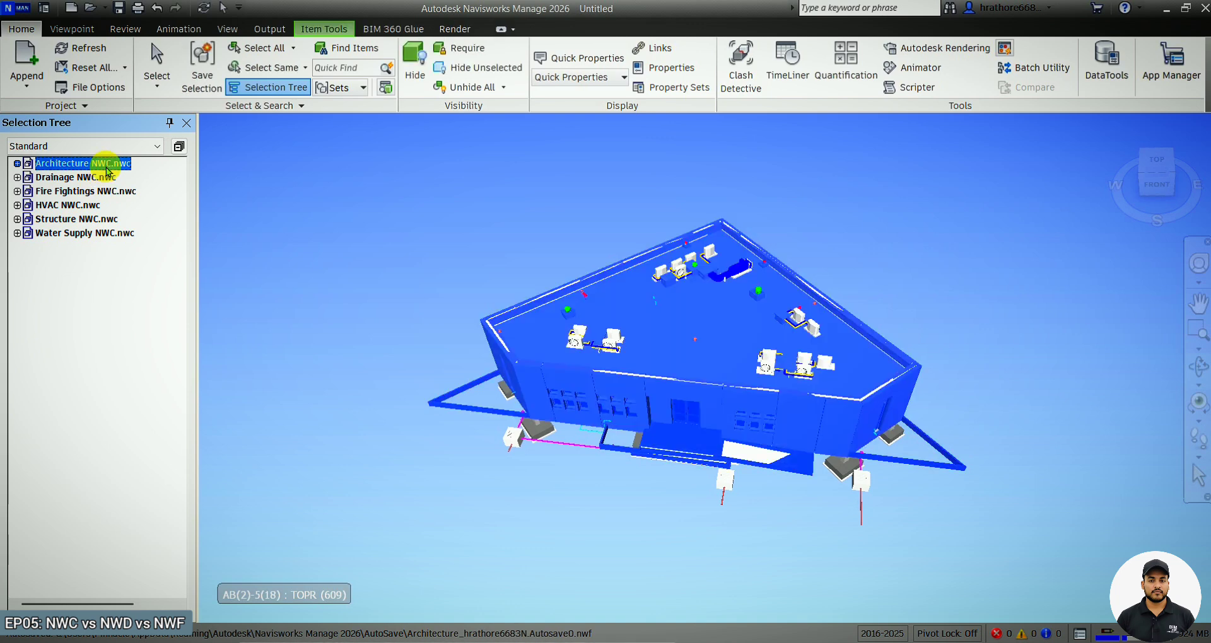
left_click(104, 241, "shift")
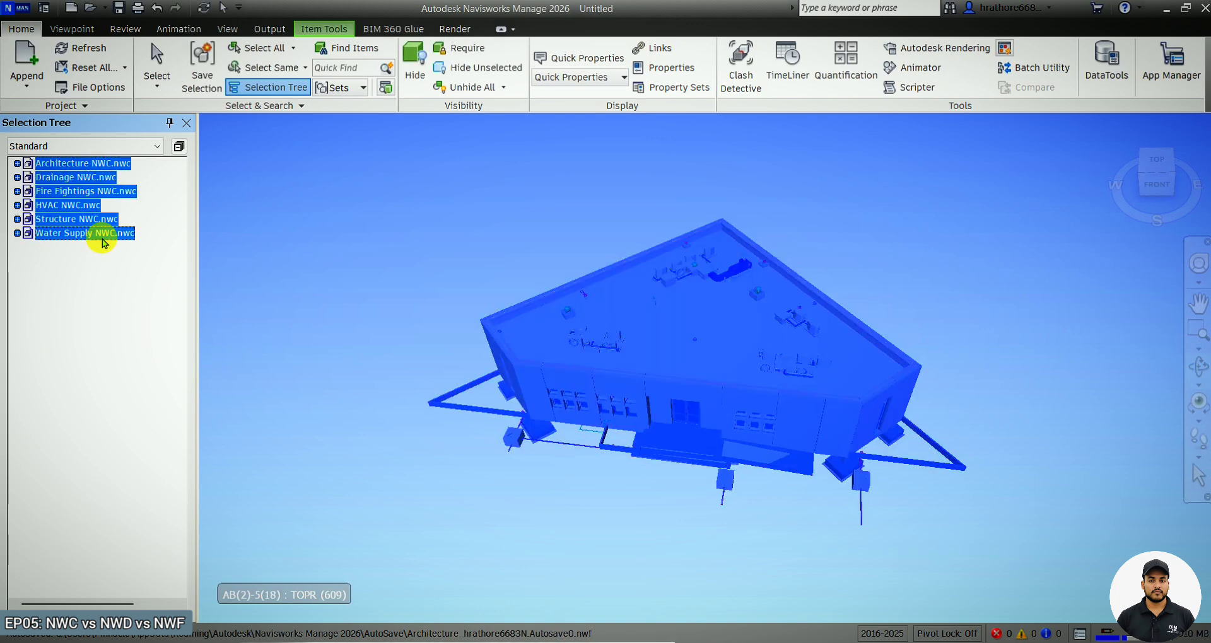
key("ctrl+h")
Unhide the Structure NWC model alone and clear the selection.
left_click(90, 311)
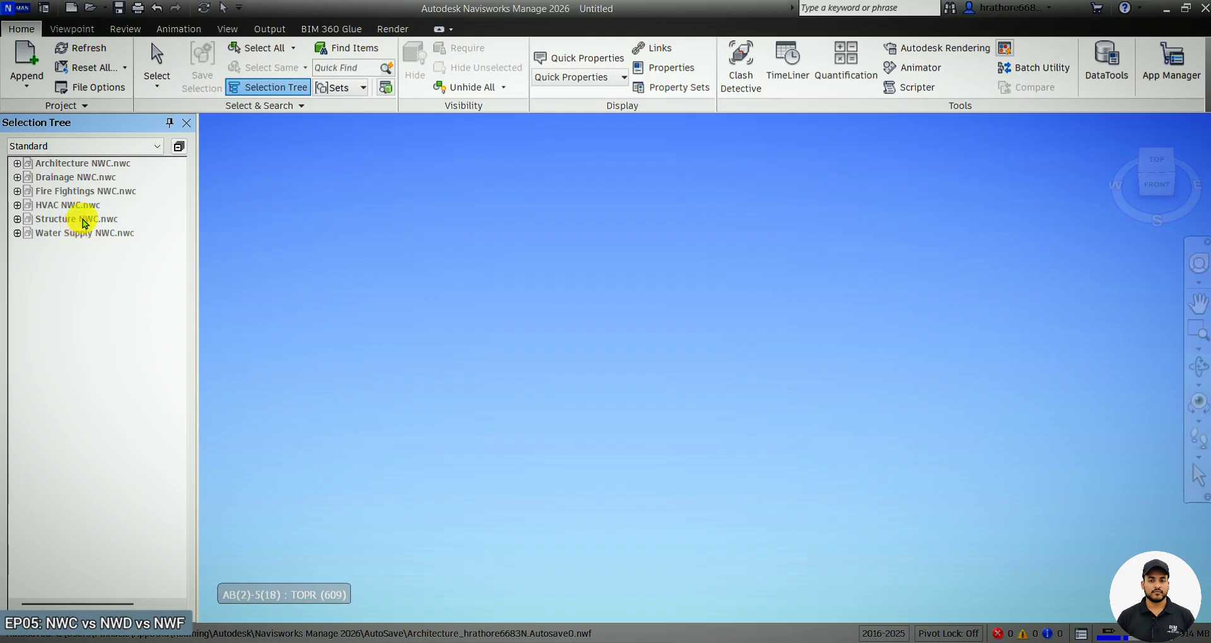
left_click(84, 221)
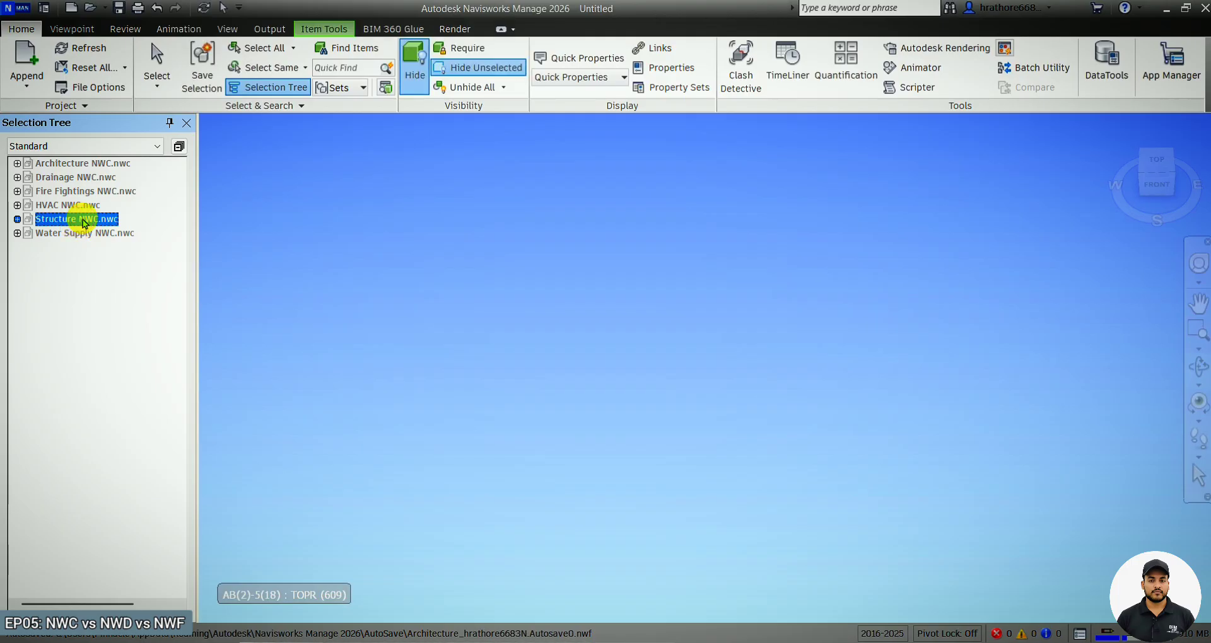
key("ctrl+h")
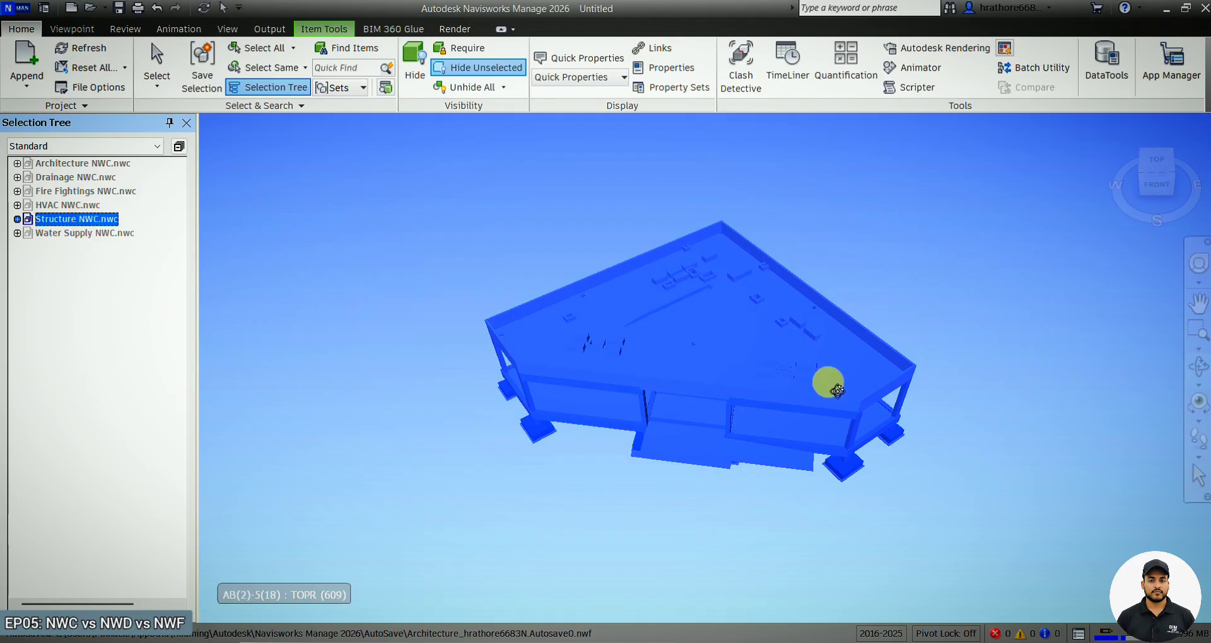
key("Escape")
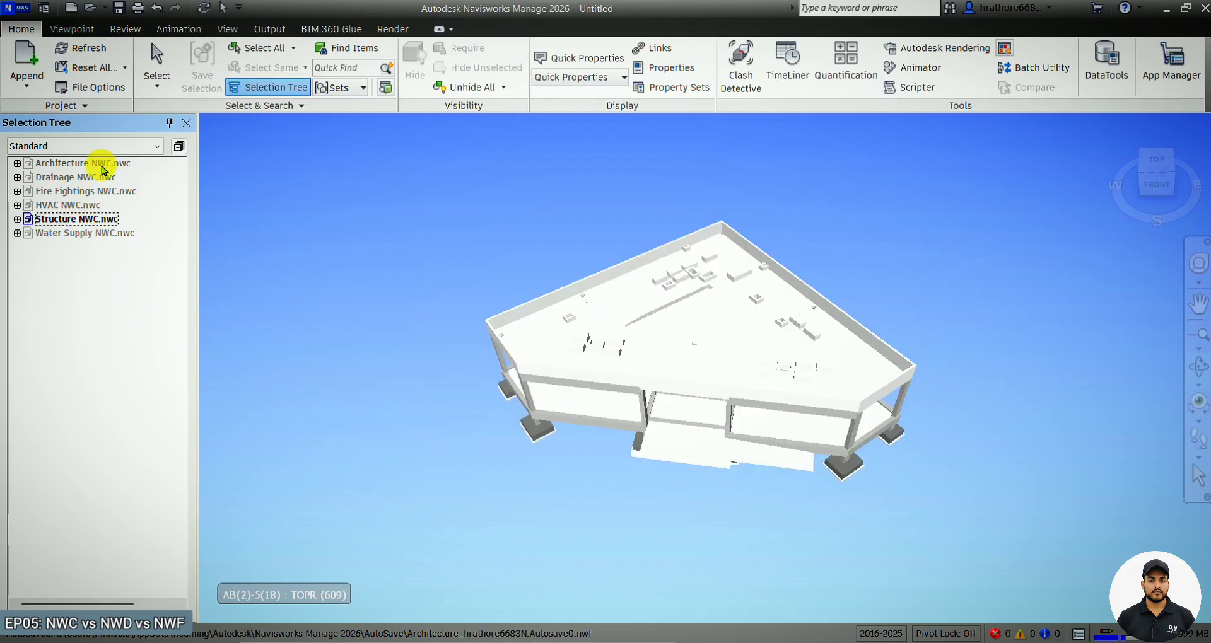
Unhide the Drainage, HVAC and Water Supply NWC models one at a time.
left_click(91, 179)
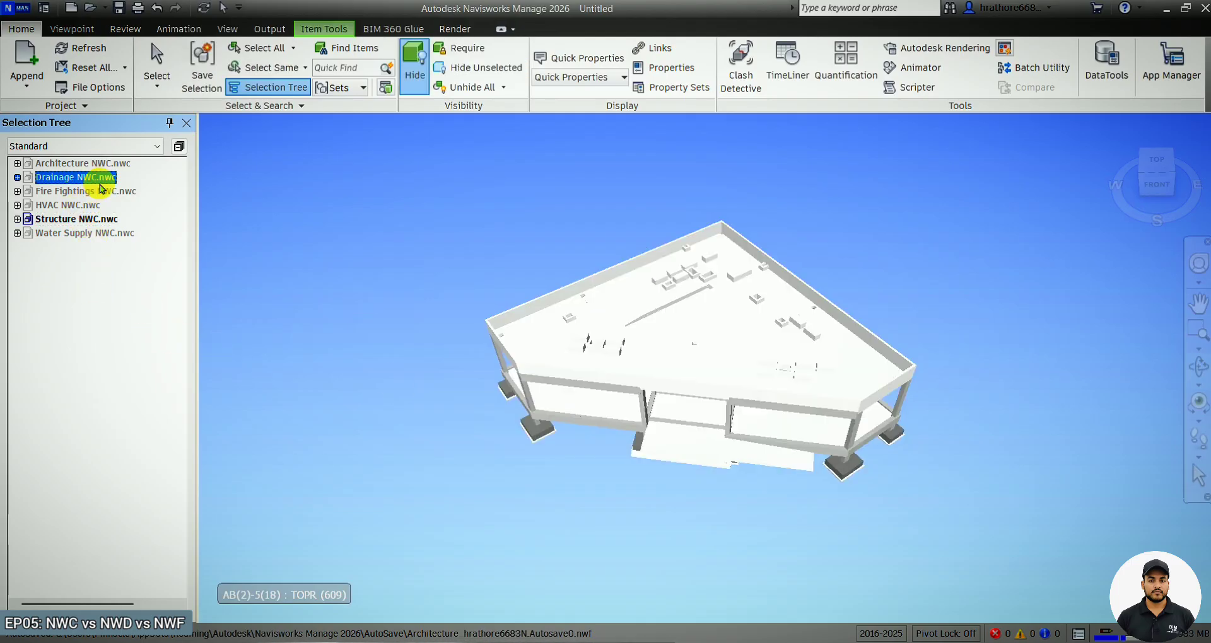
left_click(89, 207)
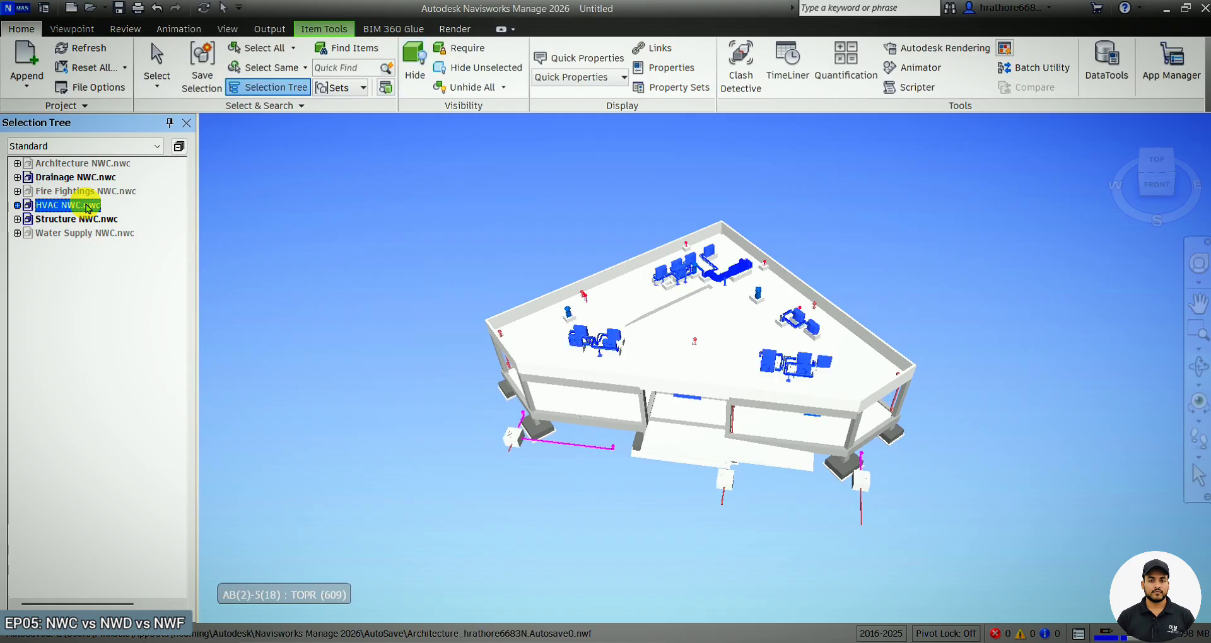
left_click(96, 194, "ctrl")
key("ctrl+h")
left_click(89, 233)
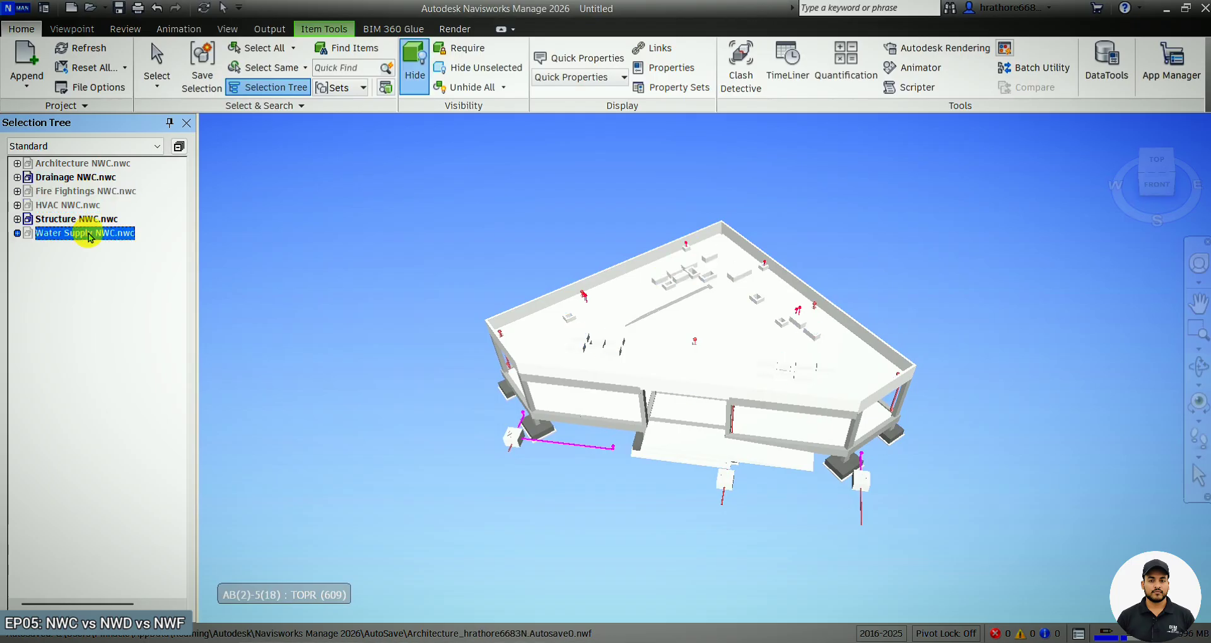
key("ctrl+h")
left_click(83, 203)
key("ctrl+h")
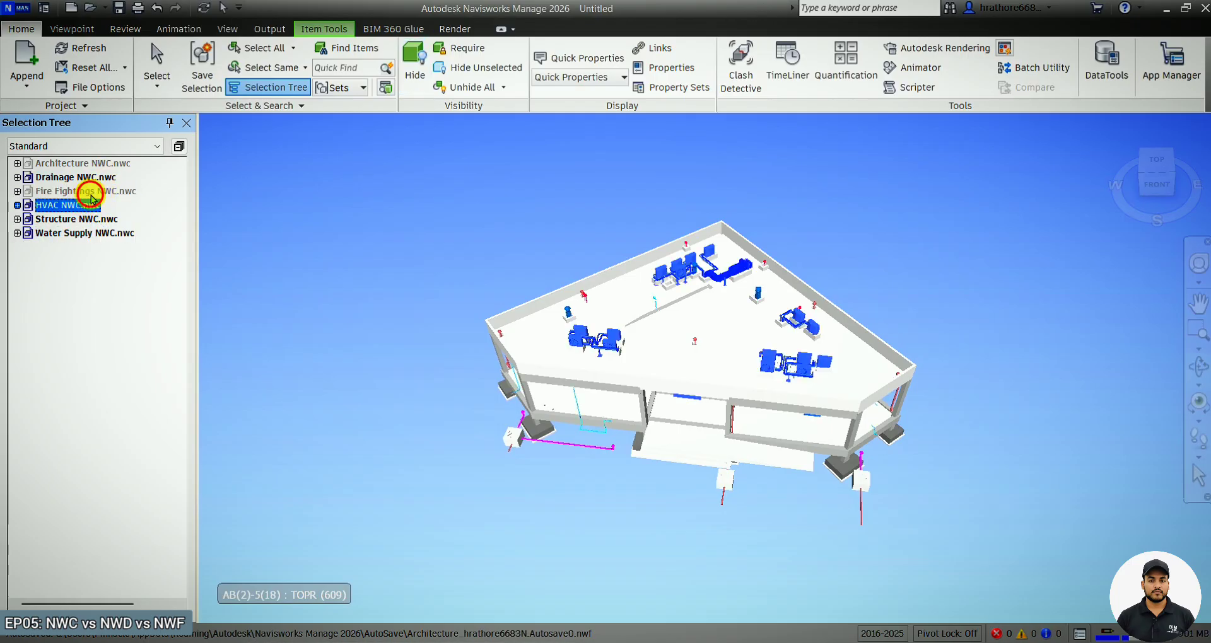
Unhide the Fire Fightings and Architecture NWC models and clear the selection.
left_click(91, 193)
key("ctrl+h")
left_click(106, 168)
key("ctrl+h")
left_click(593, 260)
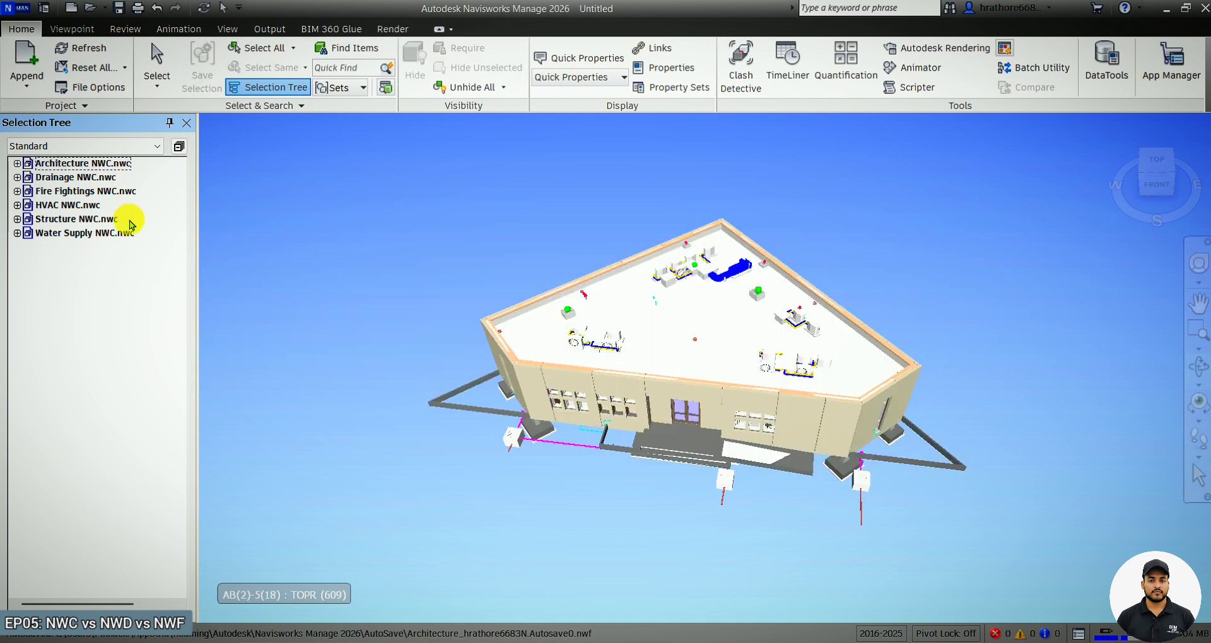
Switch to the Navisworks Presentation PDF and review the NWC, NWD and NWF file format slides.
left_click(626, 642)
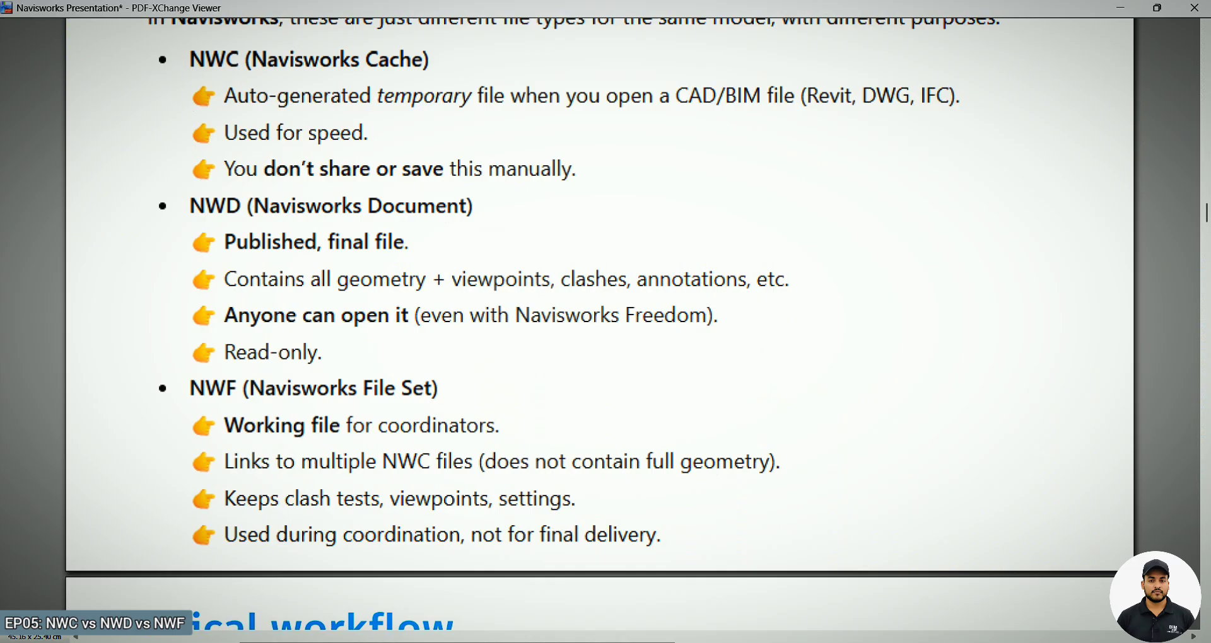
scroll(559, 455, "up", 5)
scroll(260, 372, "down", 1)
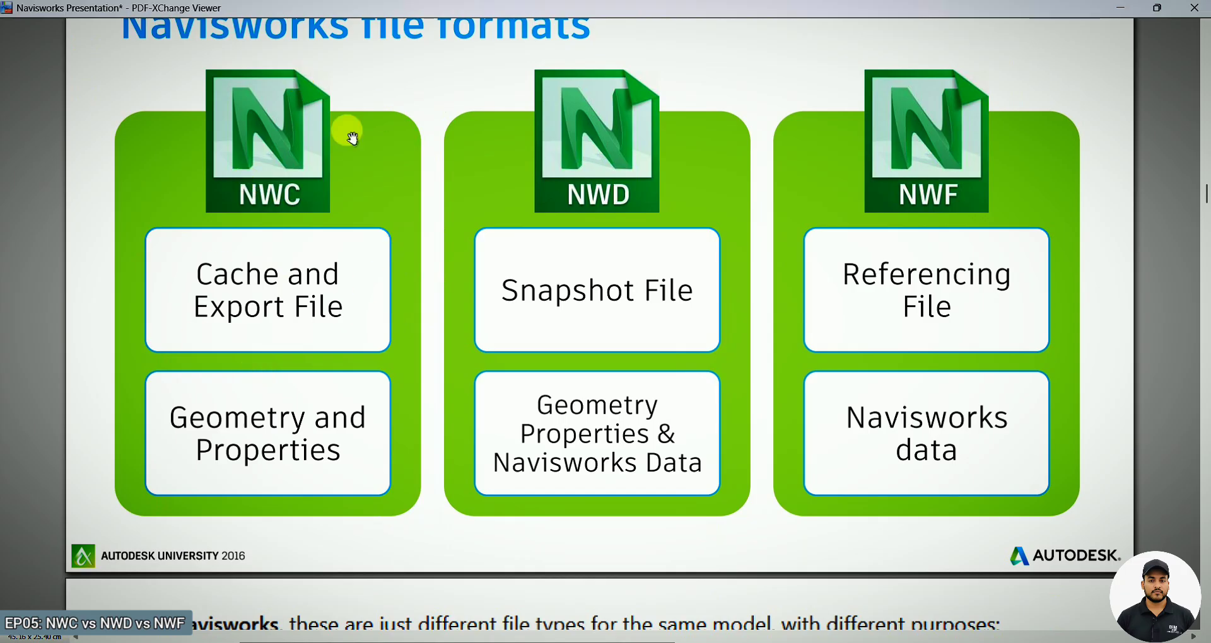
left_click(1121, 7)
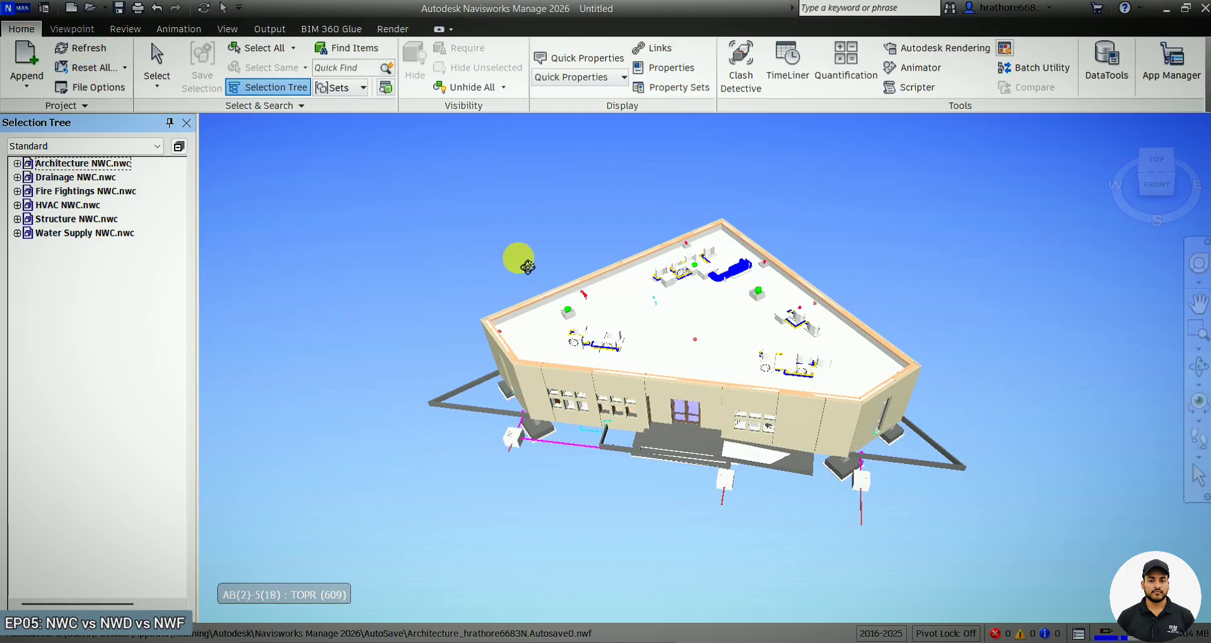
left_click(44, 9)
left_click(57, 149)
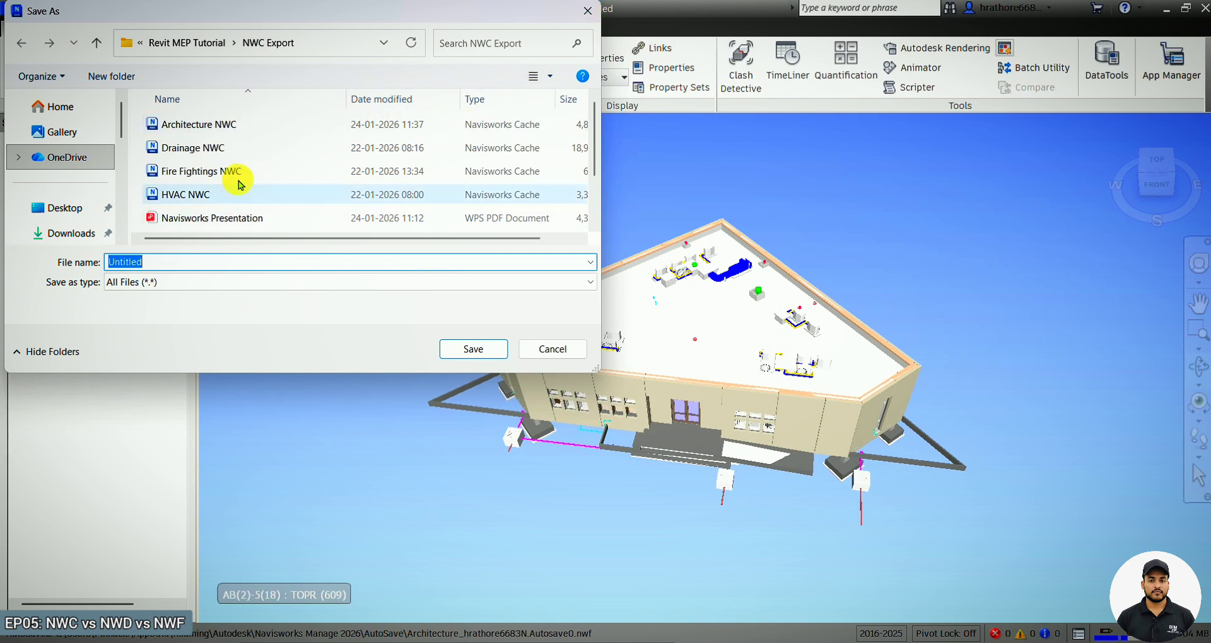
scroll(250, 153, "down", 1)
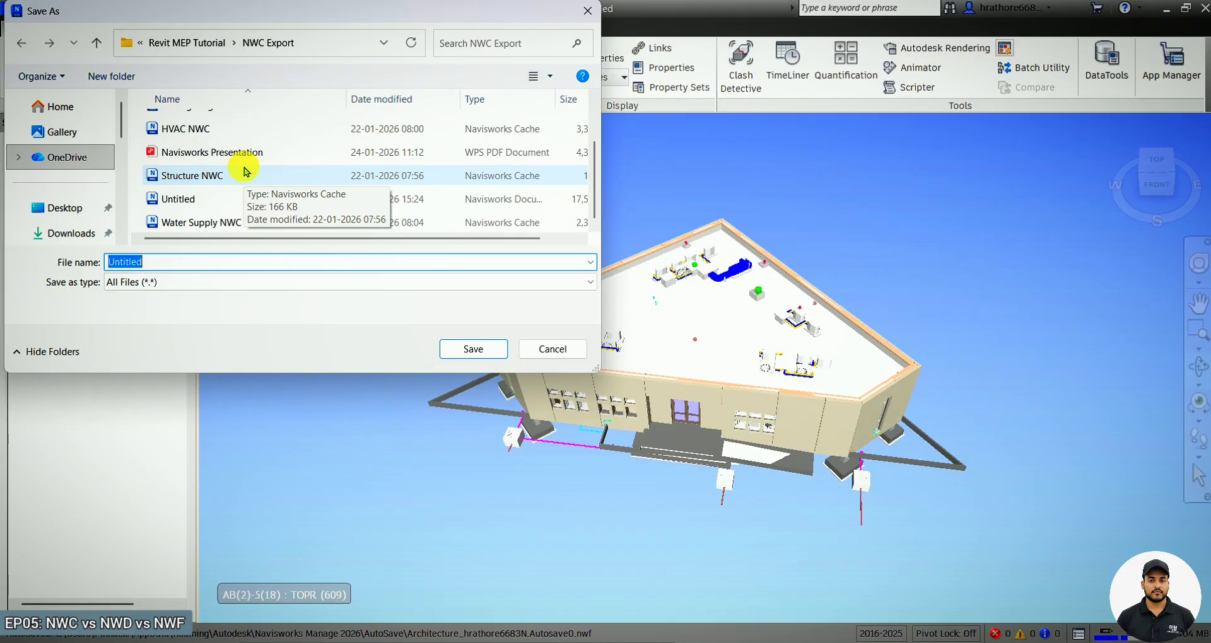
scroll(246, 171, "up", 1)
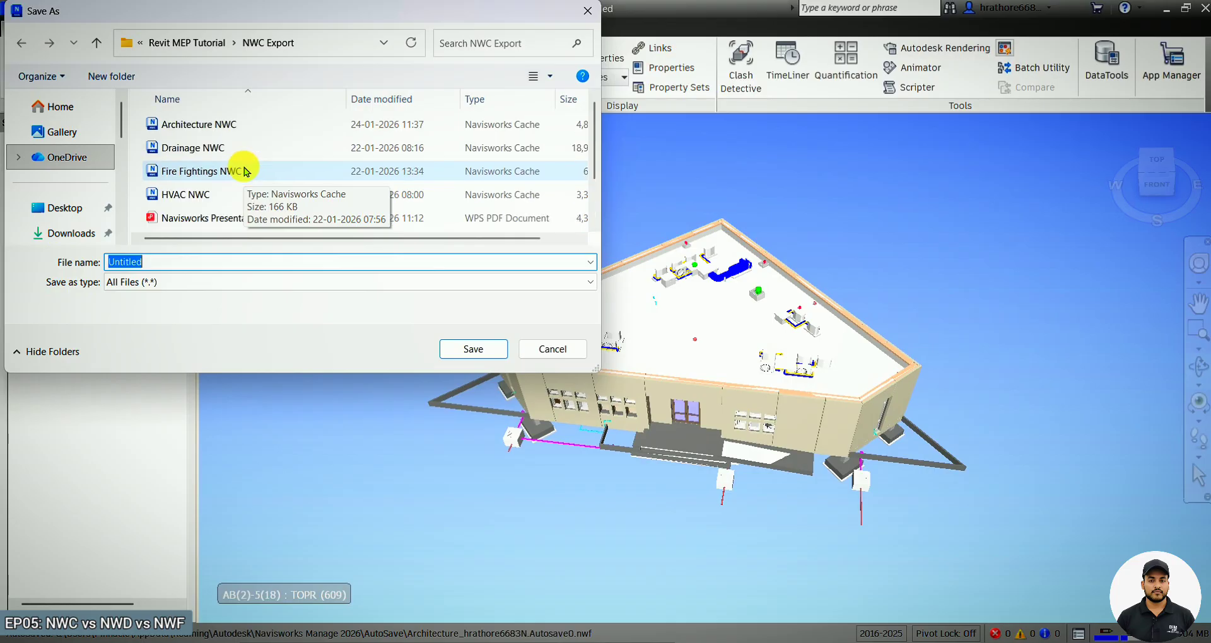
left_click(587, 12)
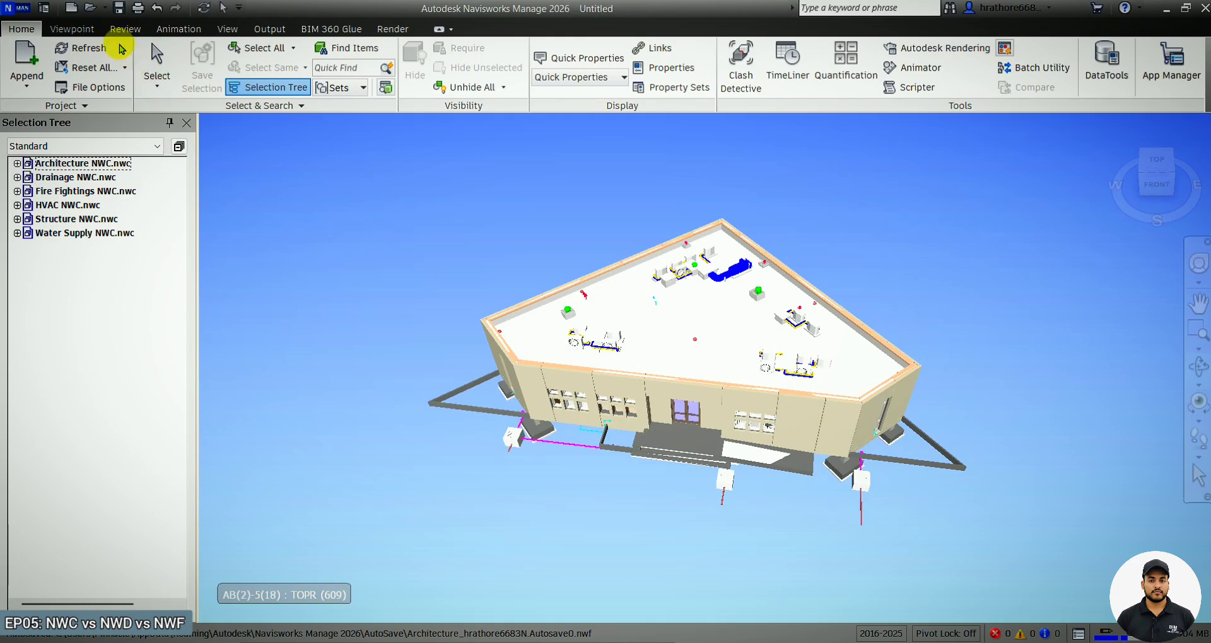
Save the current viewpoint of the federated model.
left_click(90, 30)
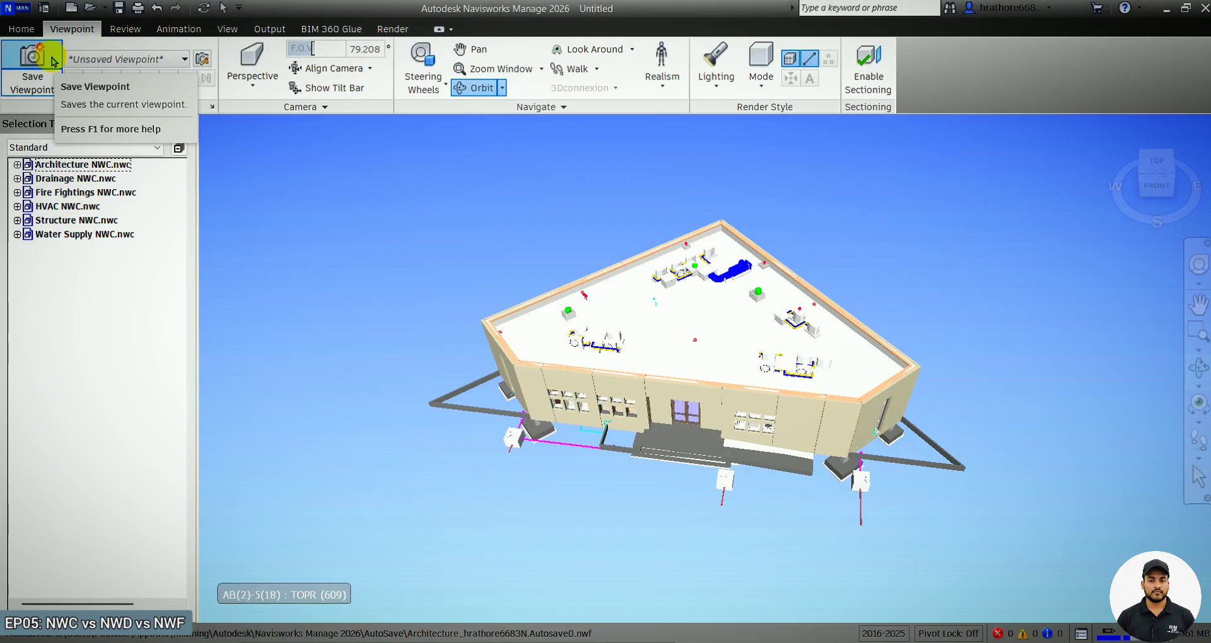
left_click(53, 61)
Draw a red cloud markup around the rooftop equipment.
scroll(640, 351, "up", 5)
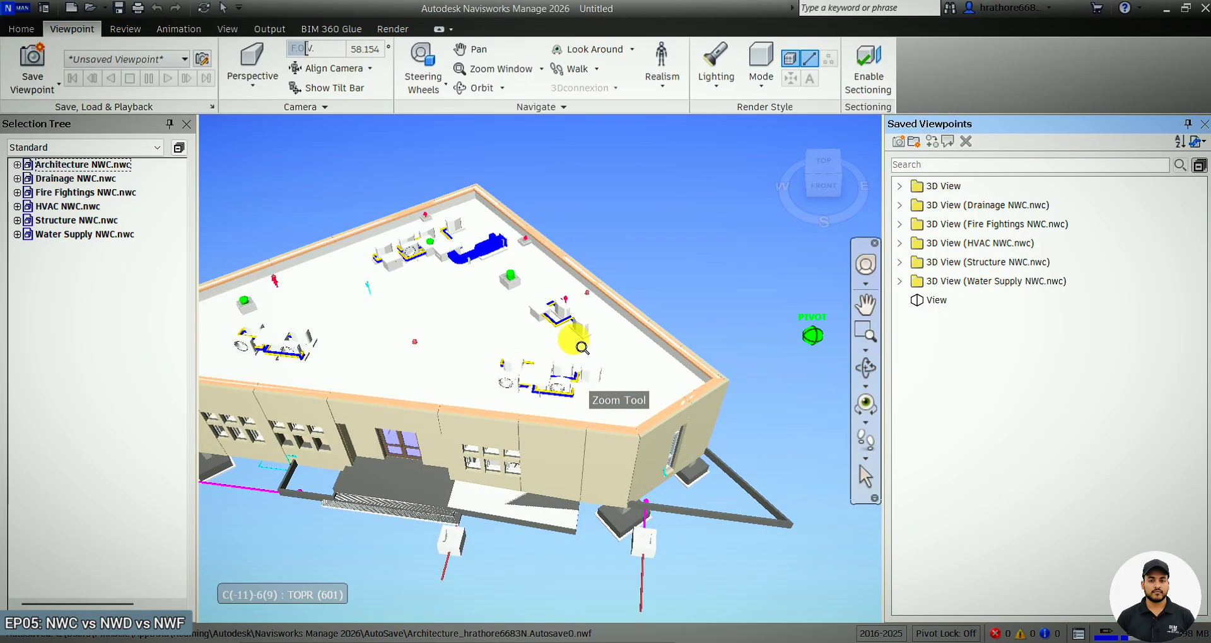
scroll(429, 331, "up", 2)
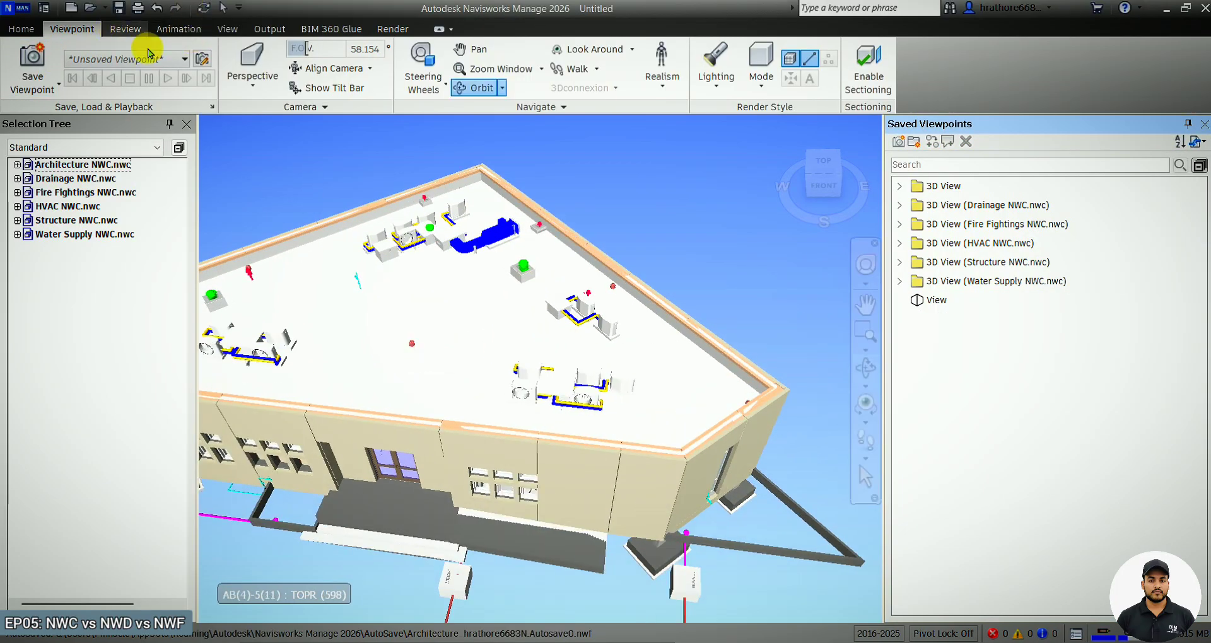
left_click(125, 29)
left_click(343, 85)
left_click(354, 114)
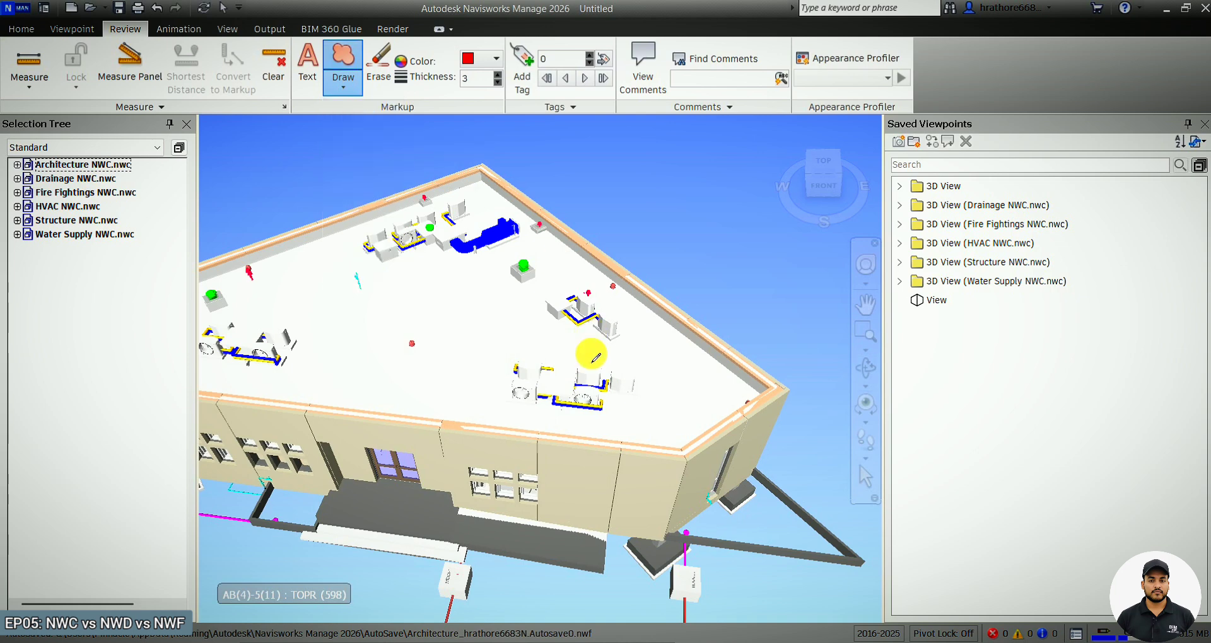
left_click(543, 390)
left_click(605, 337)
left_click(659, 426)
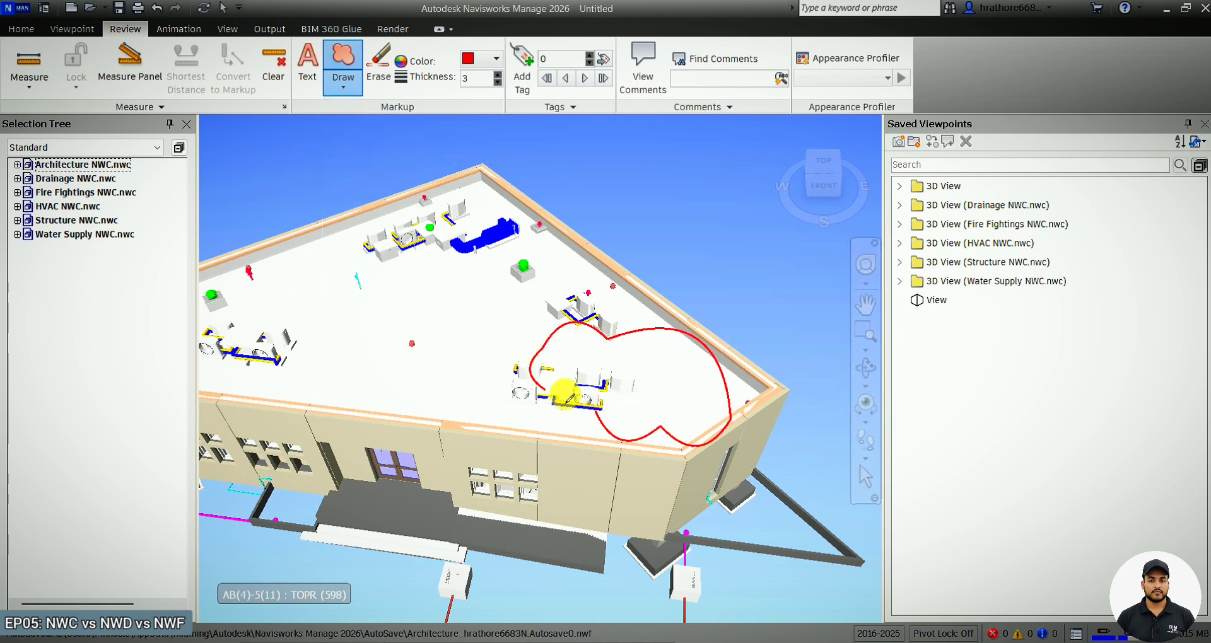
Add the text markup Issue01 inside the cloud.
left_click(307, 68)
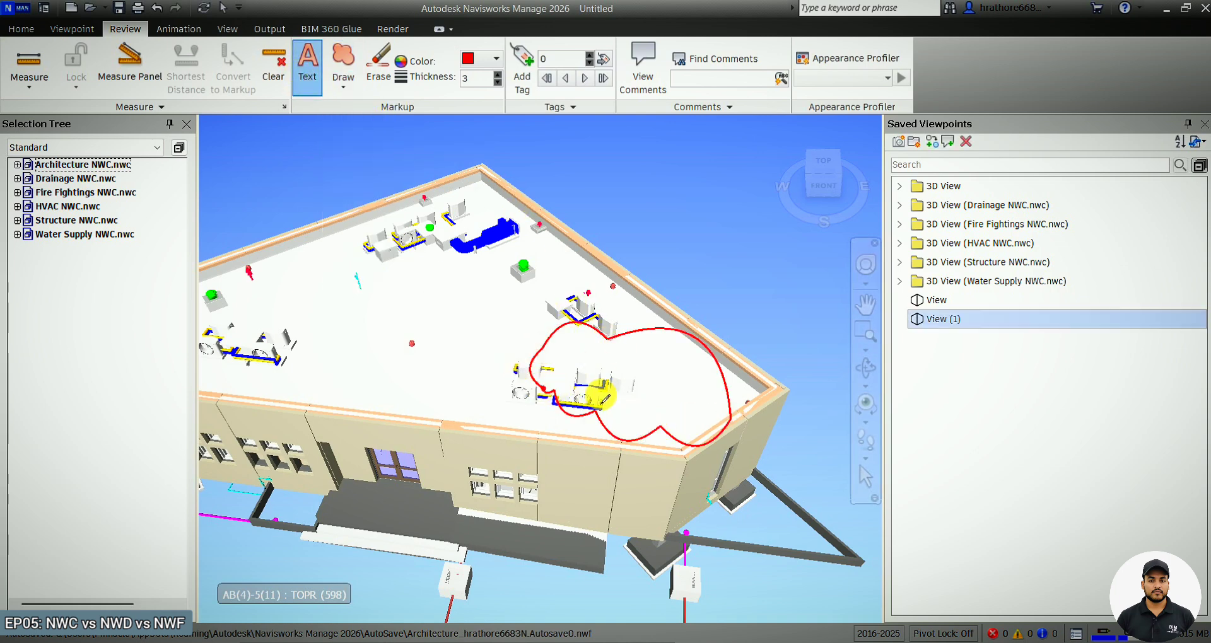
left_click(590, 361)
key("Caps_Lock")
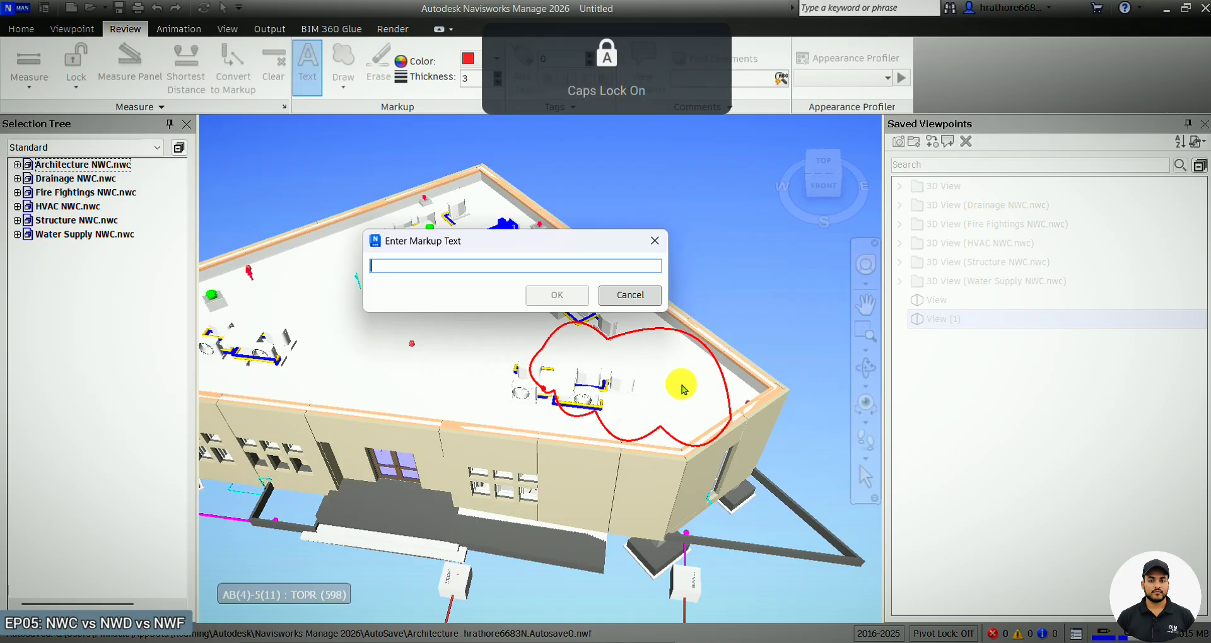
type("Issue")
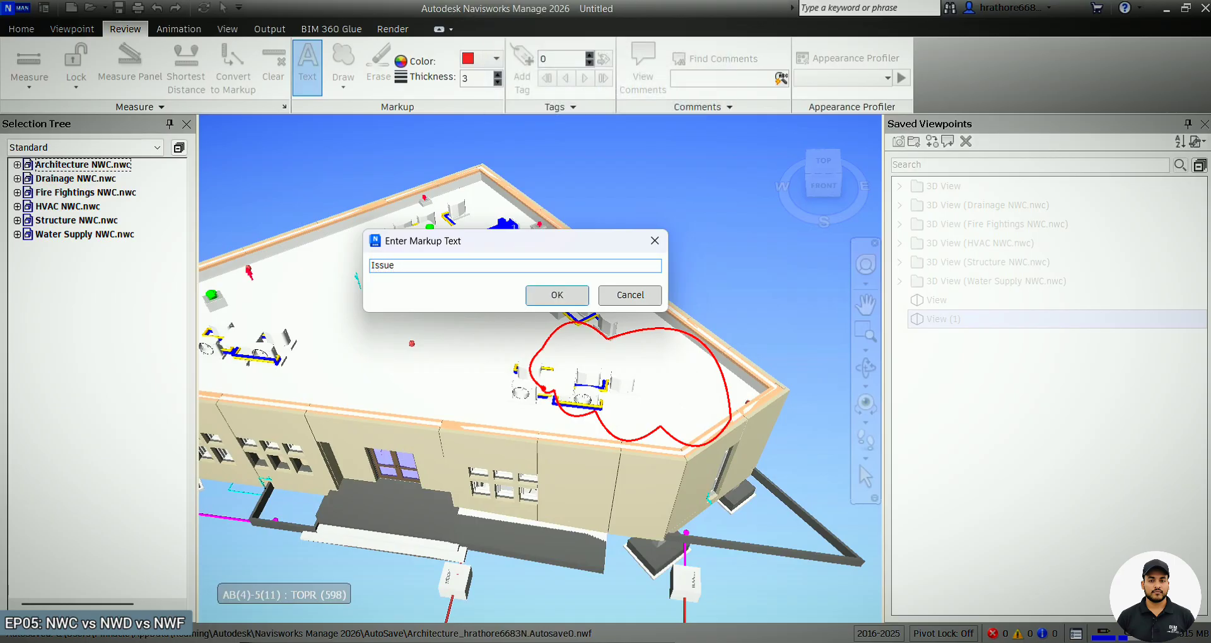
key("Num_Lock")
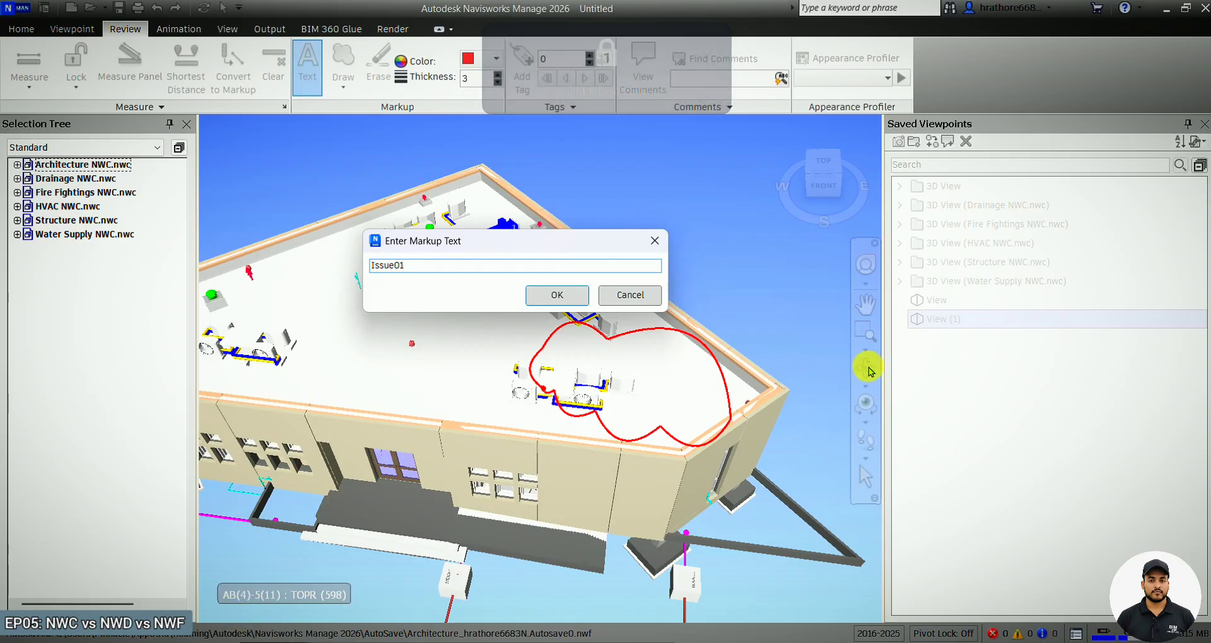
left_click(557, 295)
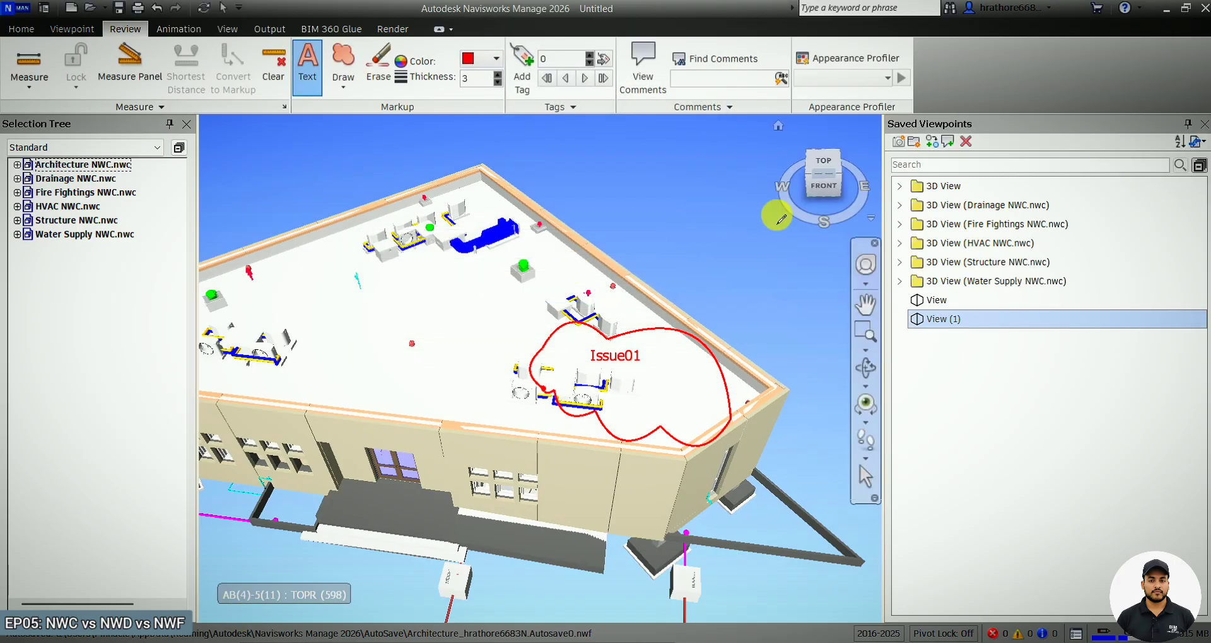
Rename the new markup viewpoint to Issue01 and compare it with the View viewpoint.
left_click(951, 325)
right_click(951, 325)
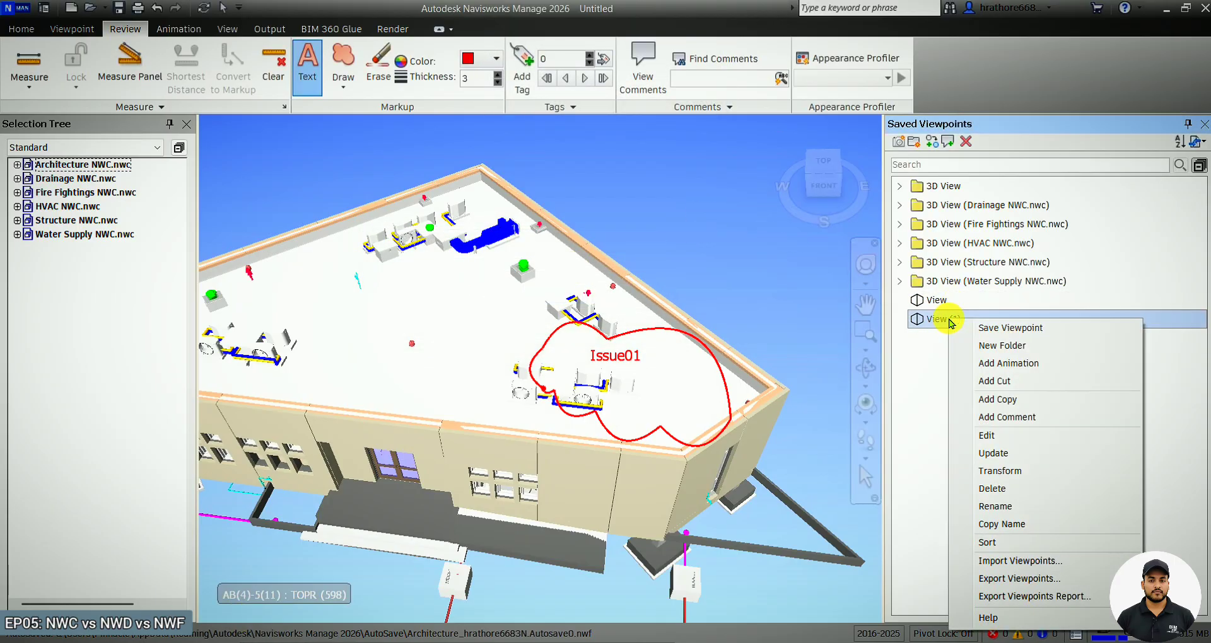
left_click(990, 503)
type("I")
key("Caps_Lock")
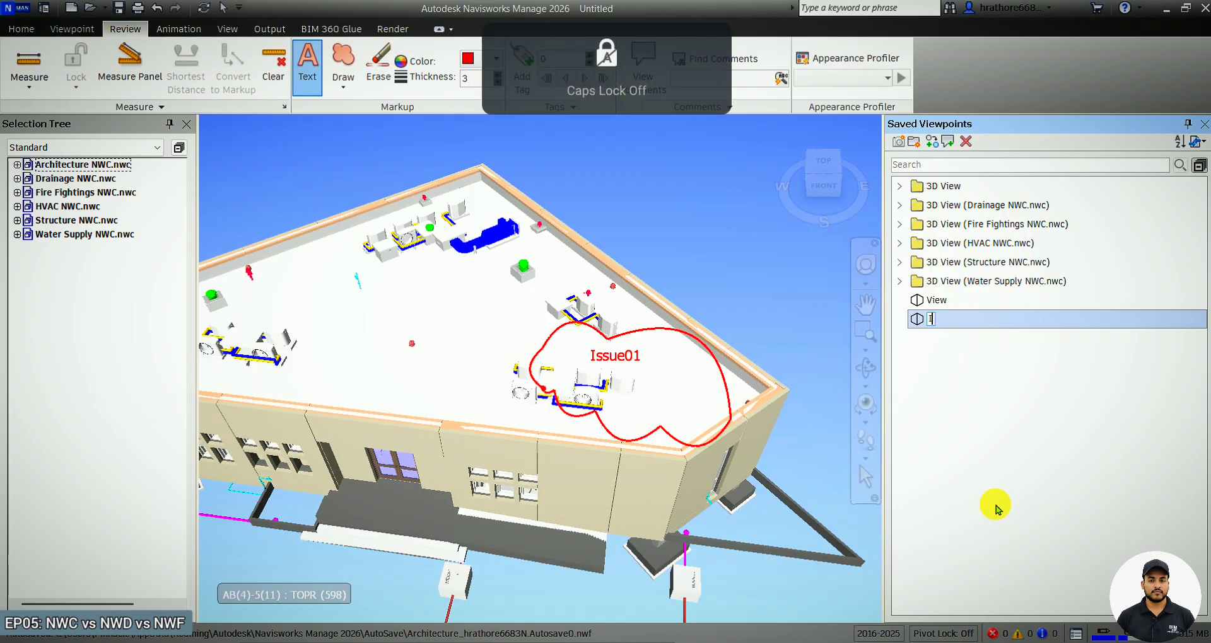
type("ssue01")
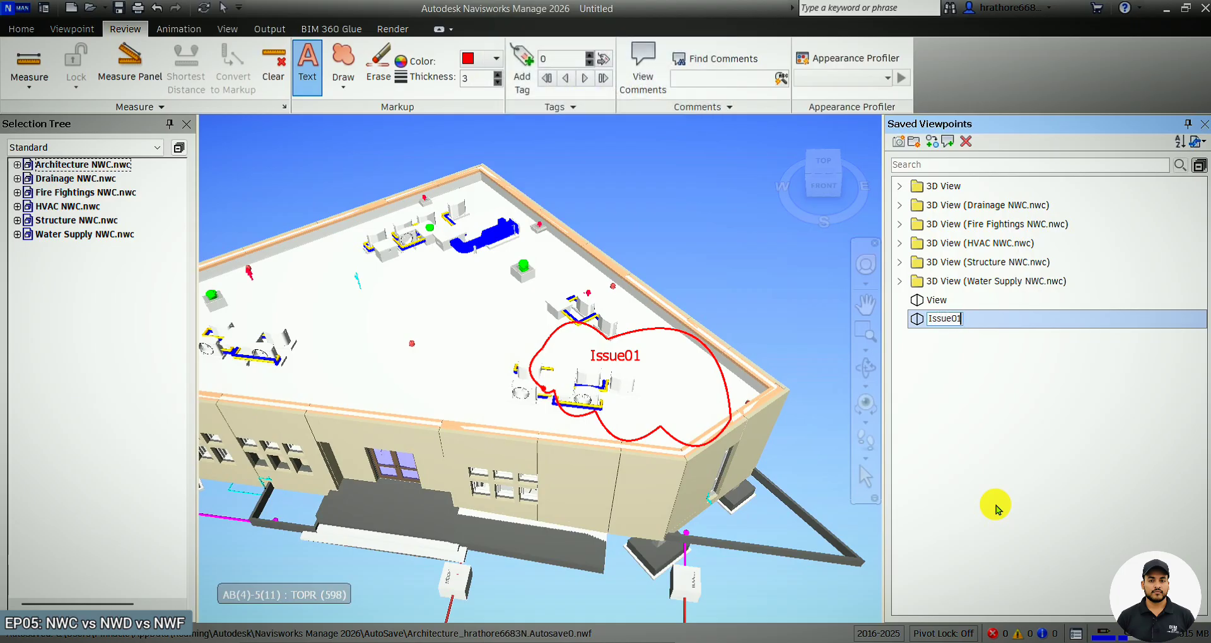
left_click(930, 302)
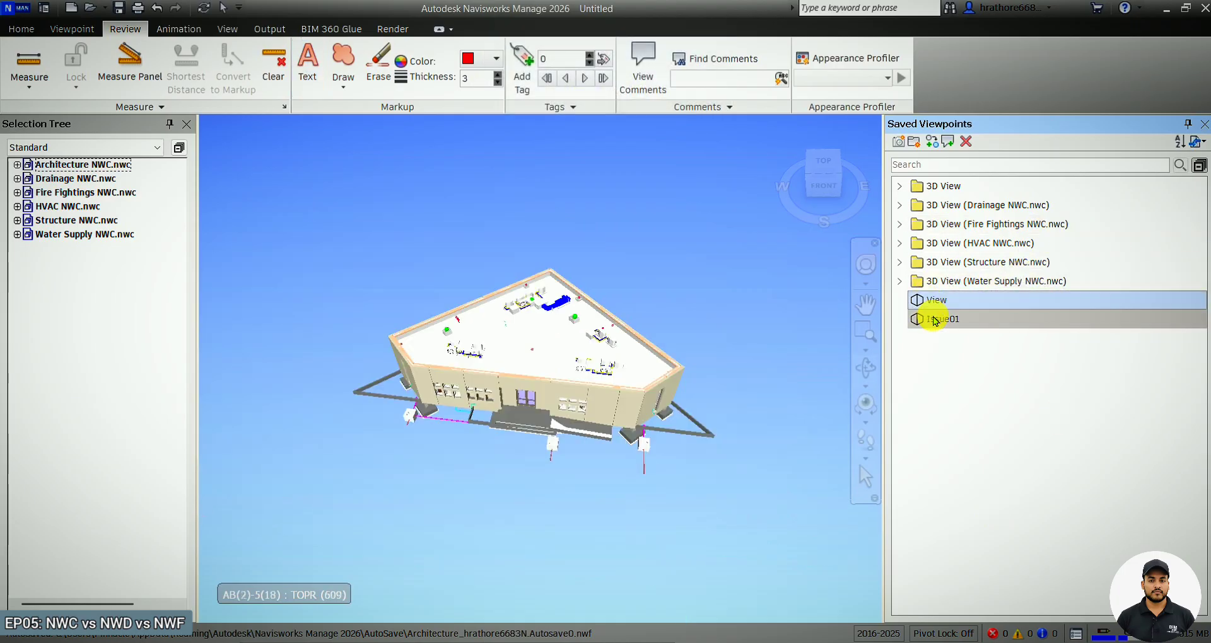
left_click(933, 320)
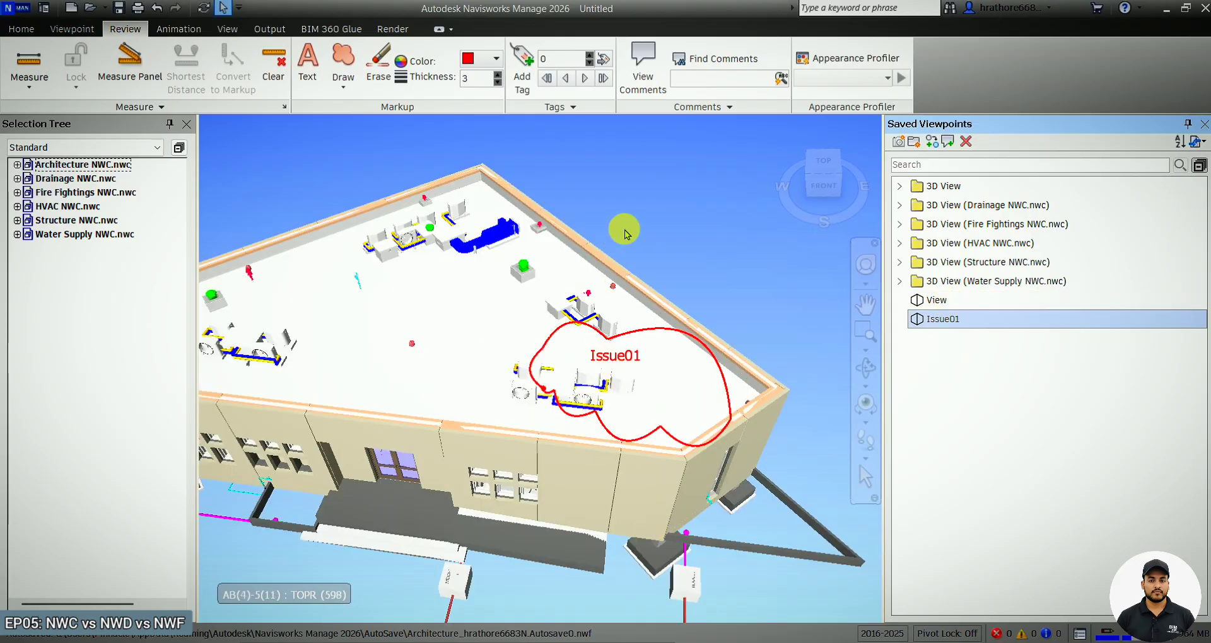
Save the project as a Navisworks 2016-2025 NWD file named Test NWD FO CLIENT in Downloads.
left_click(24, 13)
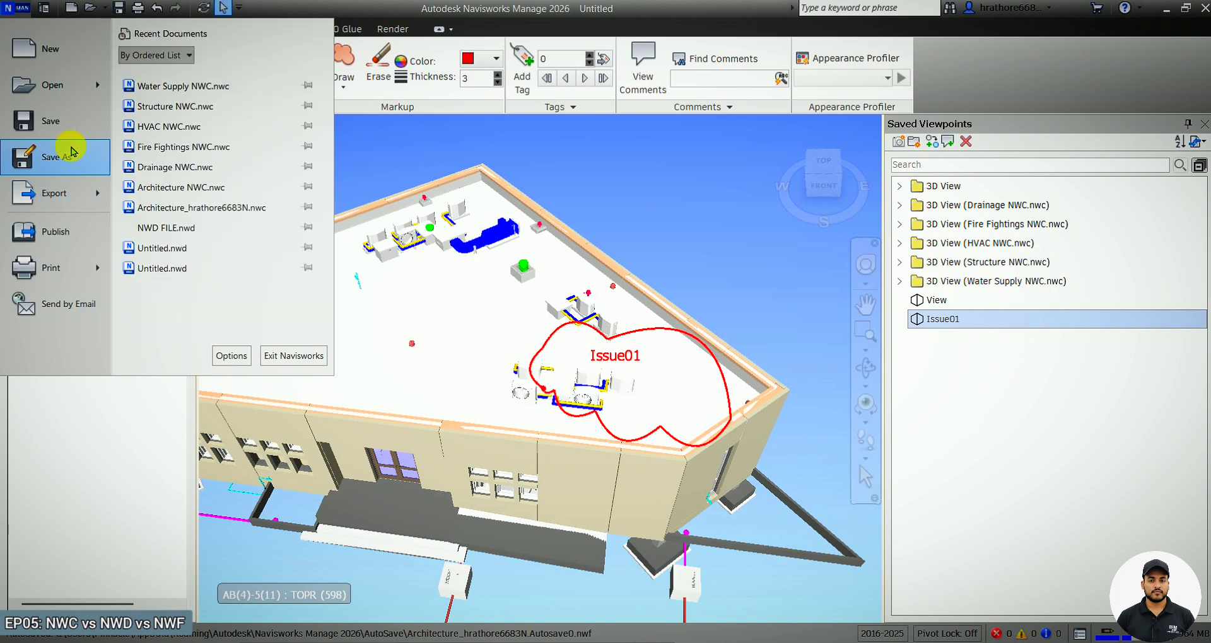
left_click(70, 155)
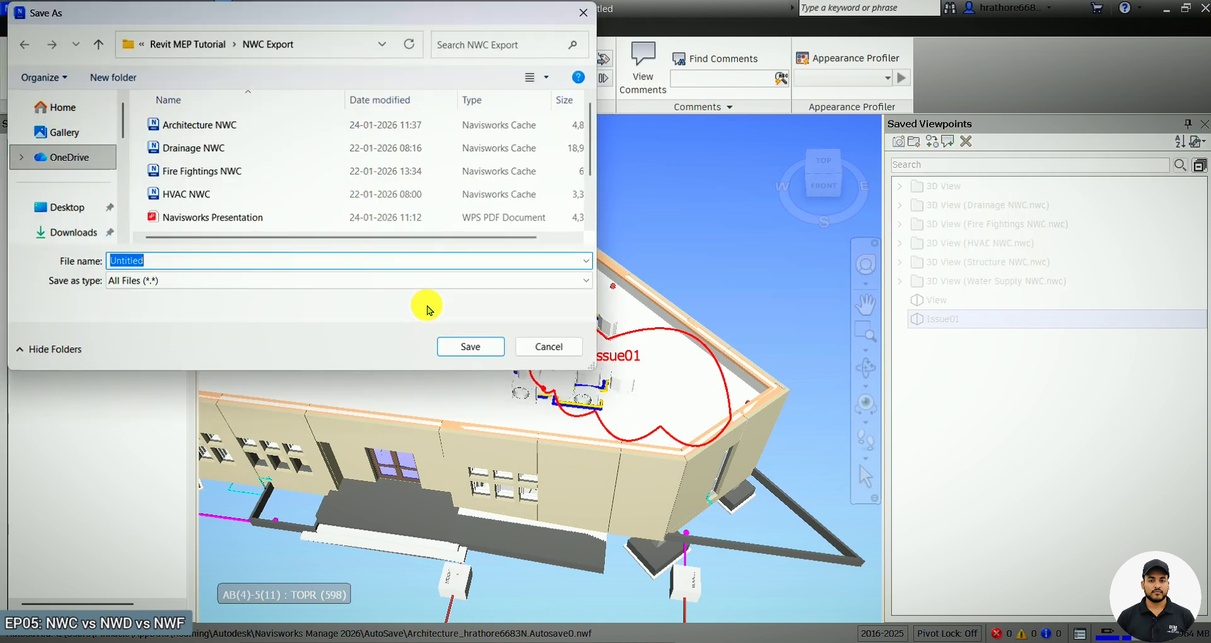
left_click(281, 288)
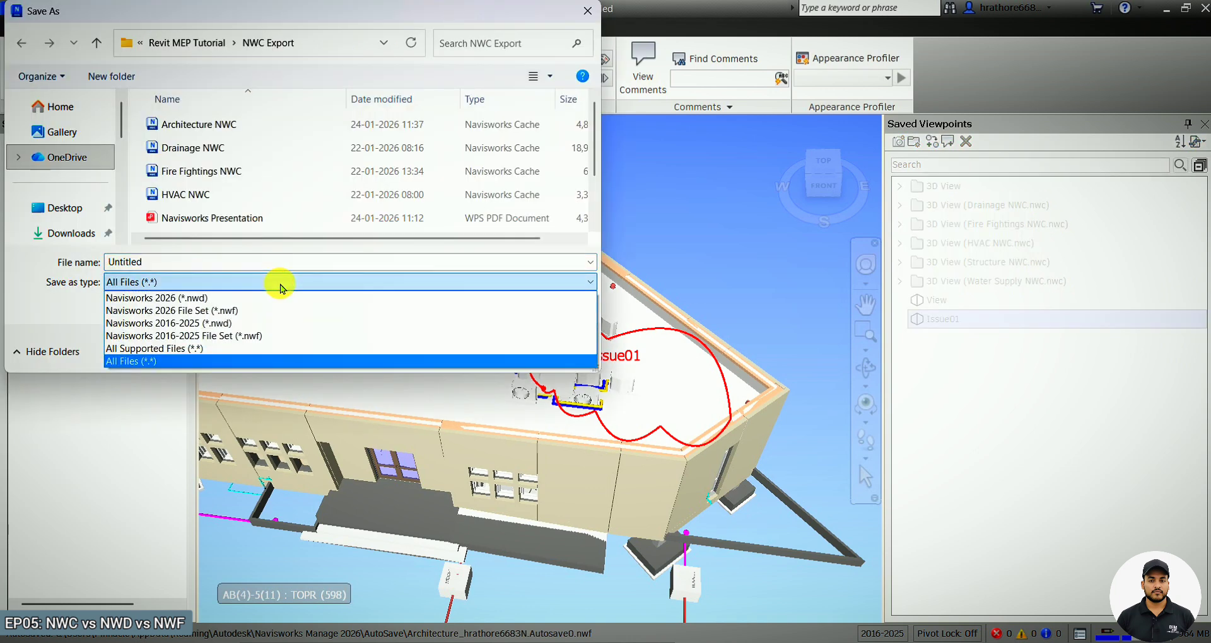
left_click(272, 324)
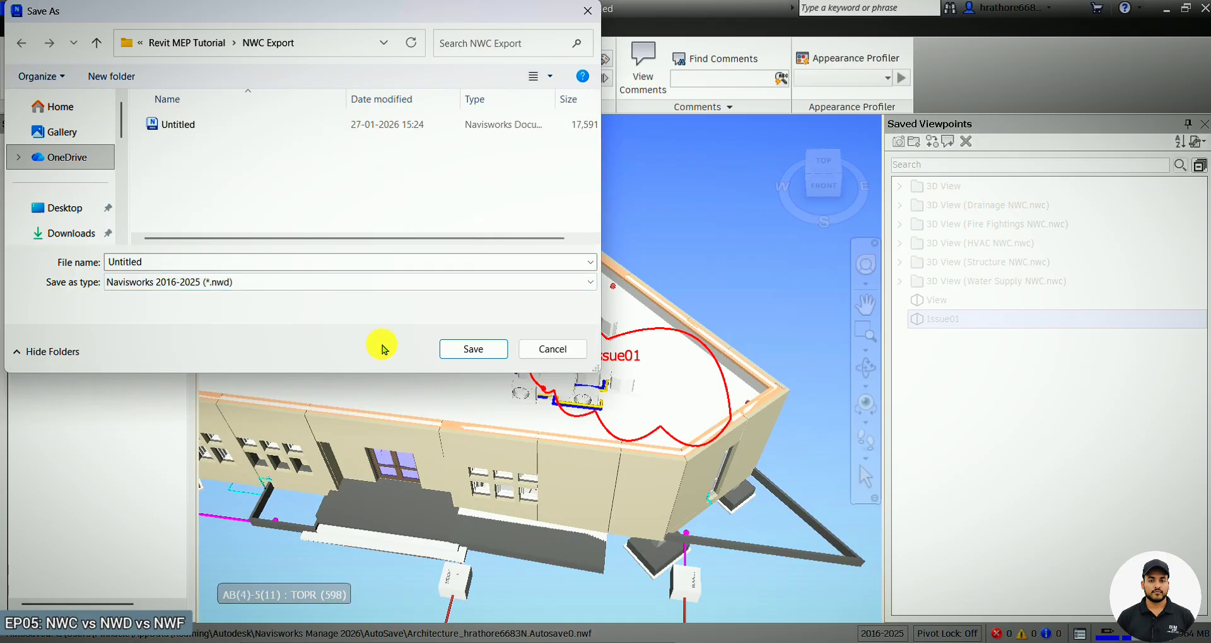
left_click(66, 233)
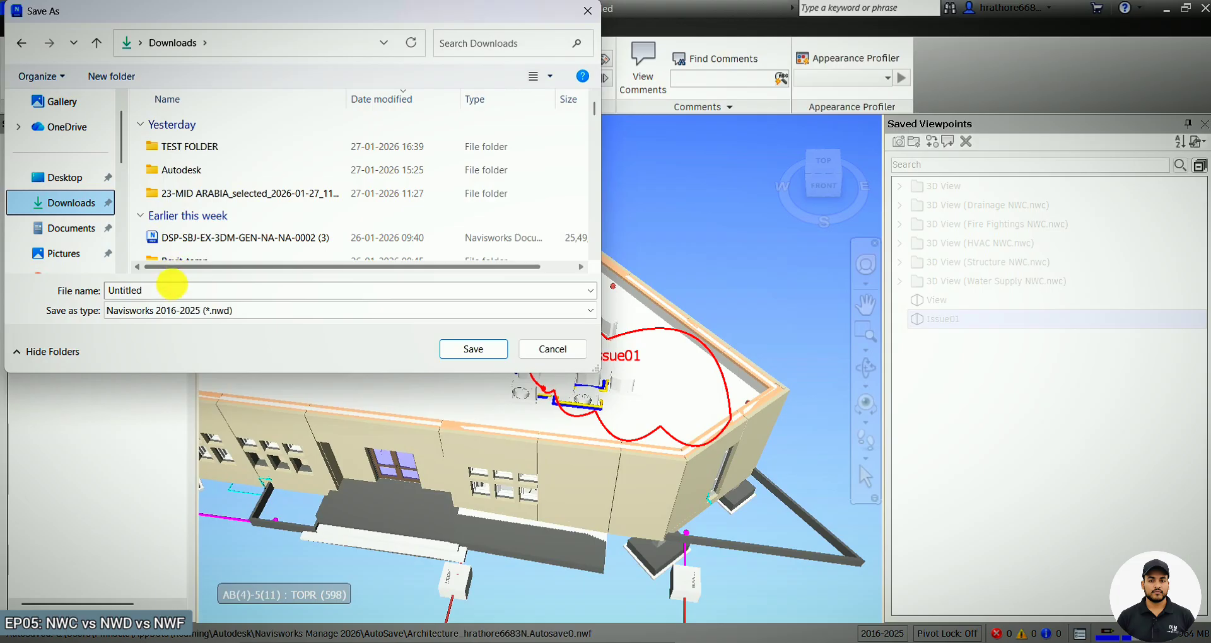
double_click(181, 293)
key("Caps_Lock")
type("T")
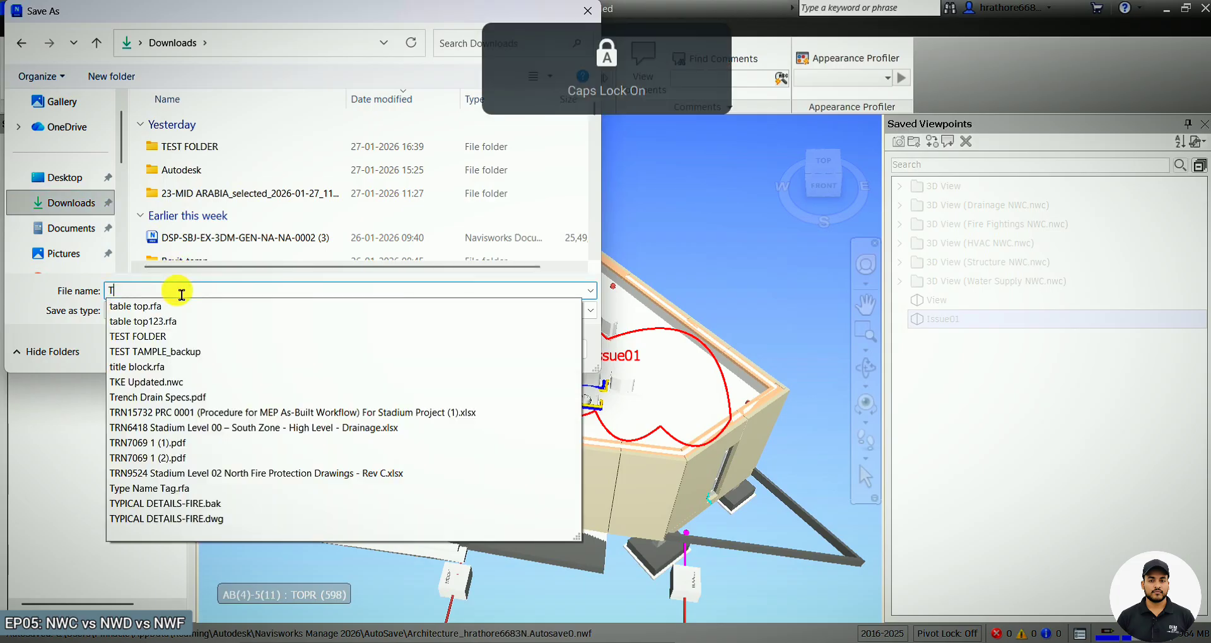
key("Caps_Lock")
type("est")
key("Caps_Lock")
type("NWD FO CLIENT")
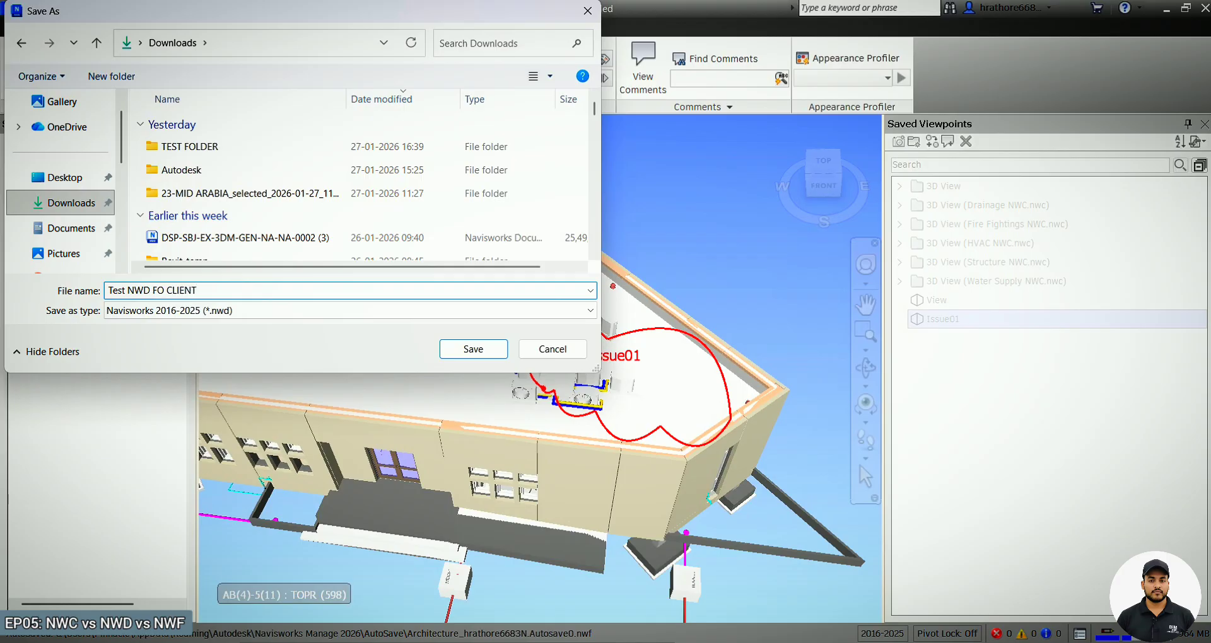
left_click(467, 352)
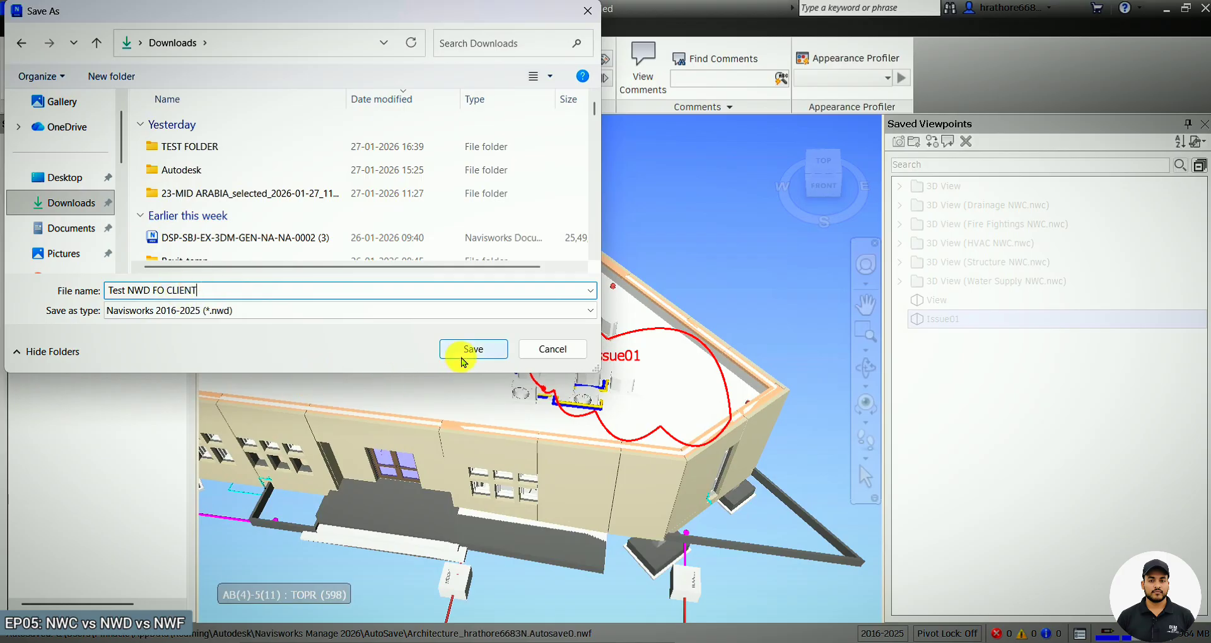
In File Explorer, examine the saved Test NWD FO CLIENT file in the Downloads folder.
mouse_move(555, 638)
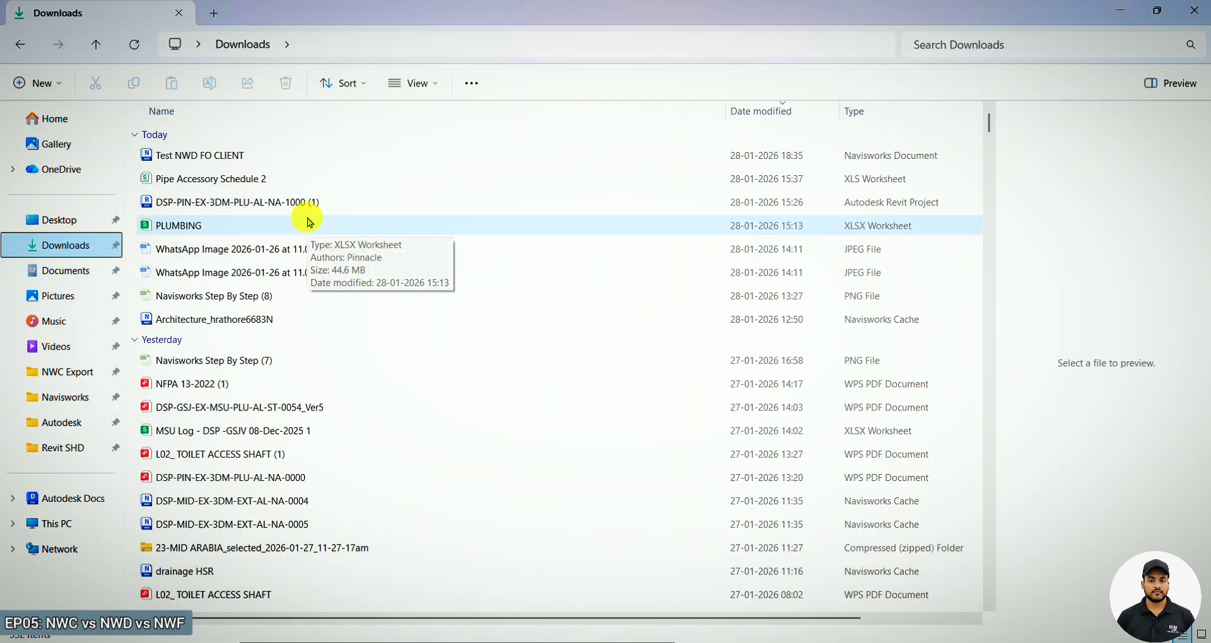
left_click(213, 153)
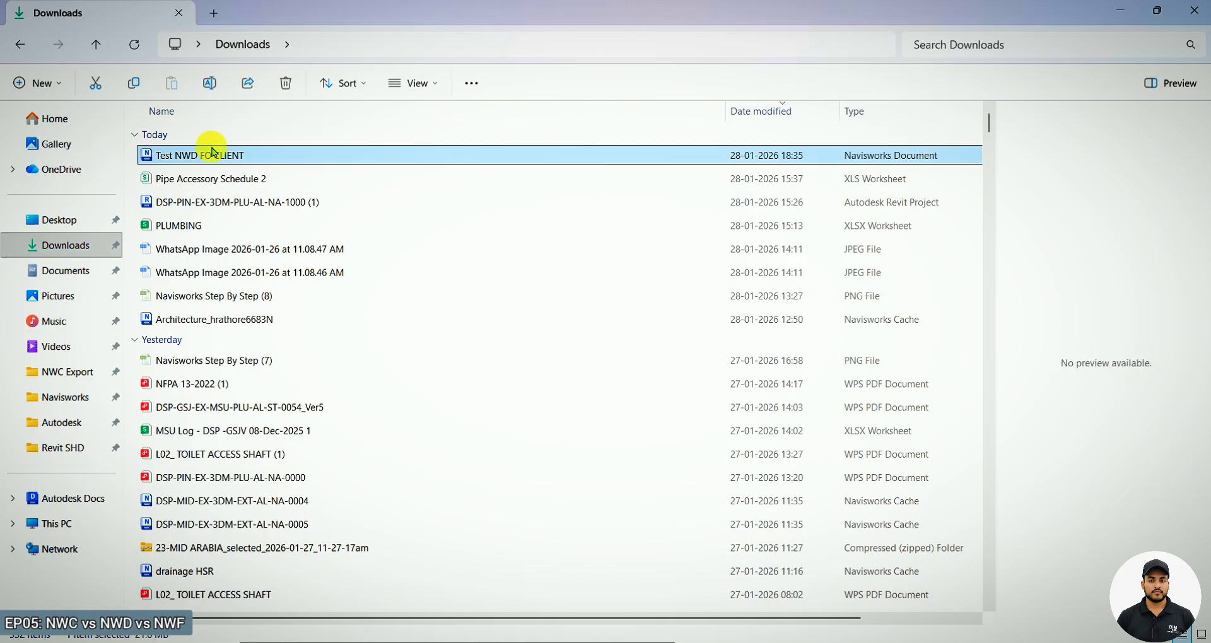
left_click_drag(502, 618, 264, 618)
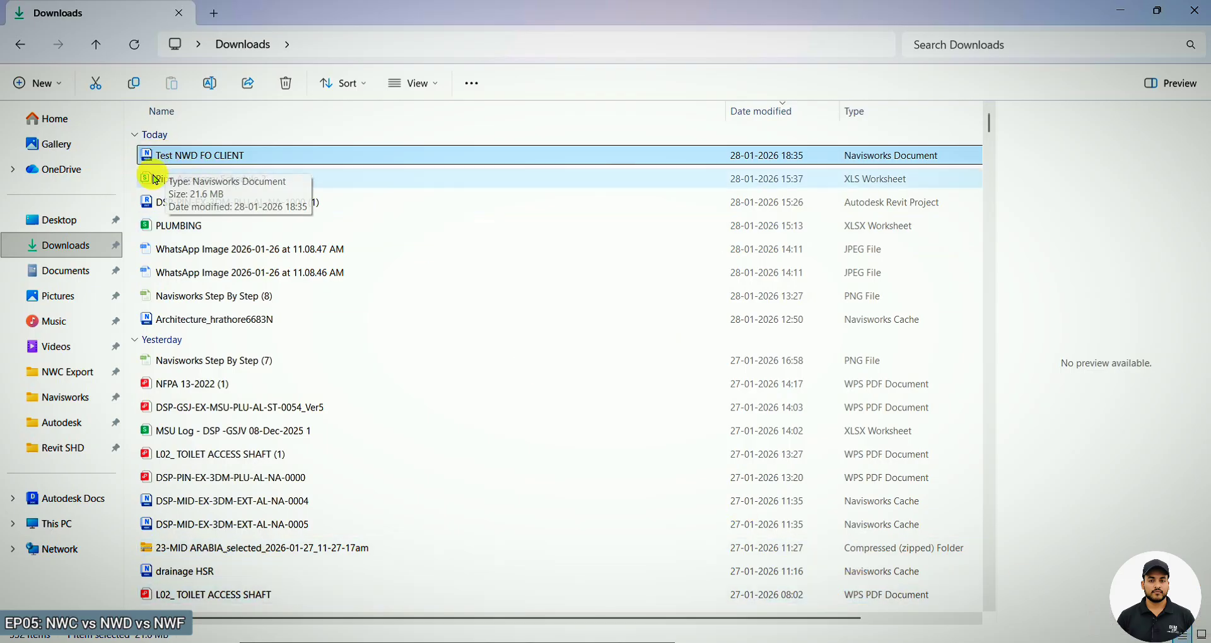
scroll(155, 180, "up", 2, "ctrl")
scroll(156, 179, "up", 3, "ctrl")
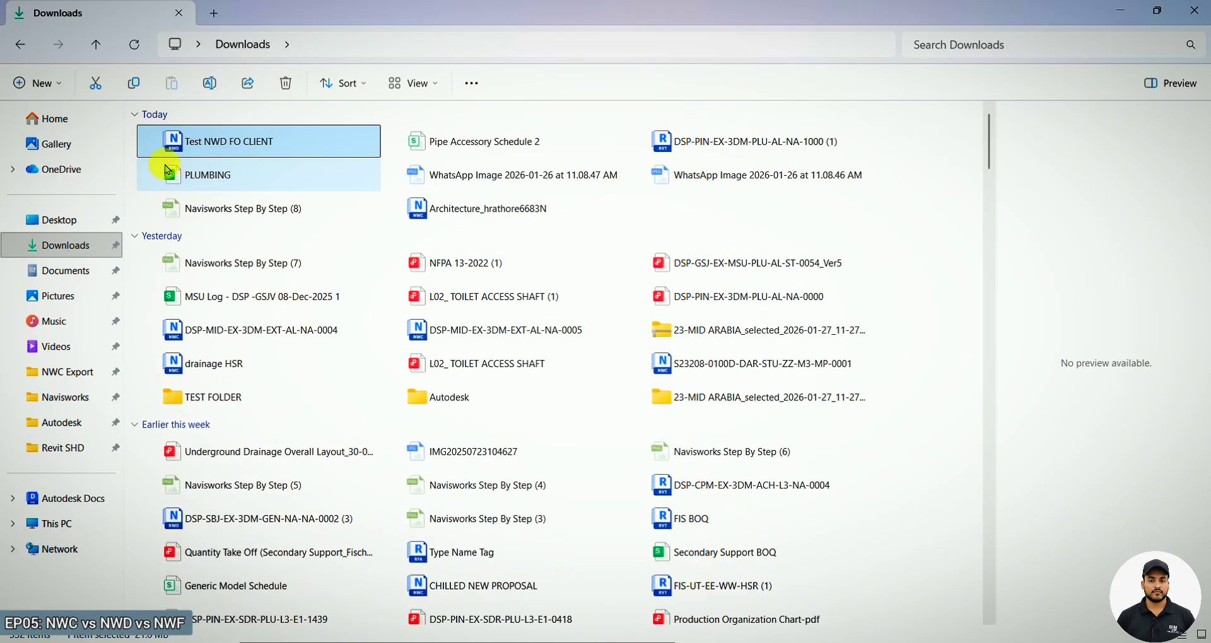
scroll(182, 162, "down", 2, "ctrl")
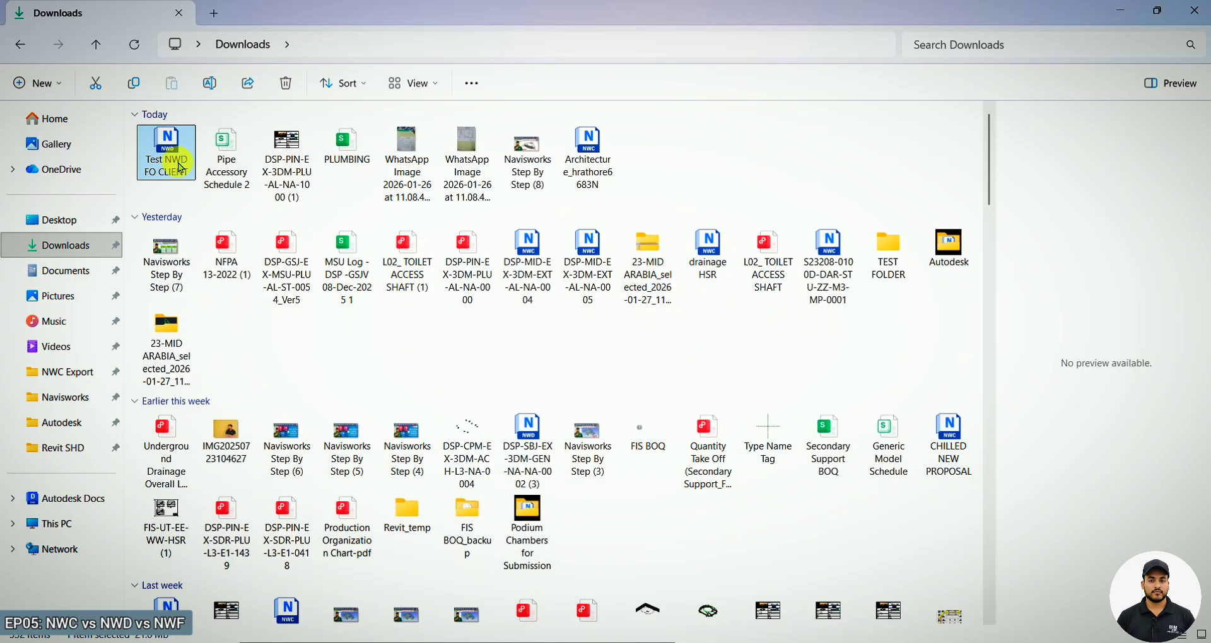
scroll(189, 159, "down", 2, "ctrl")
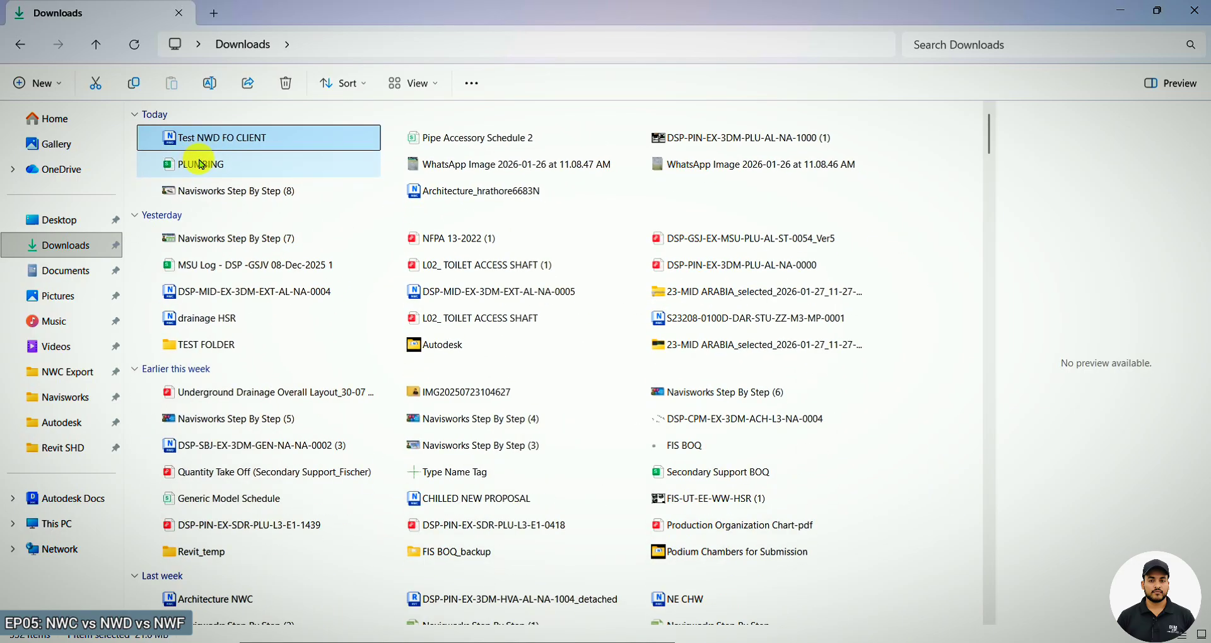
scroll(201, 164, "down", 2, "ctrl")
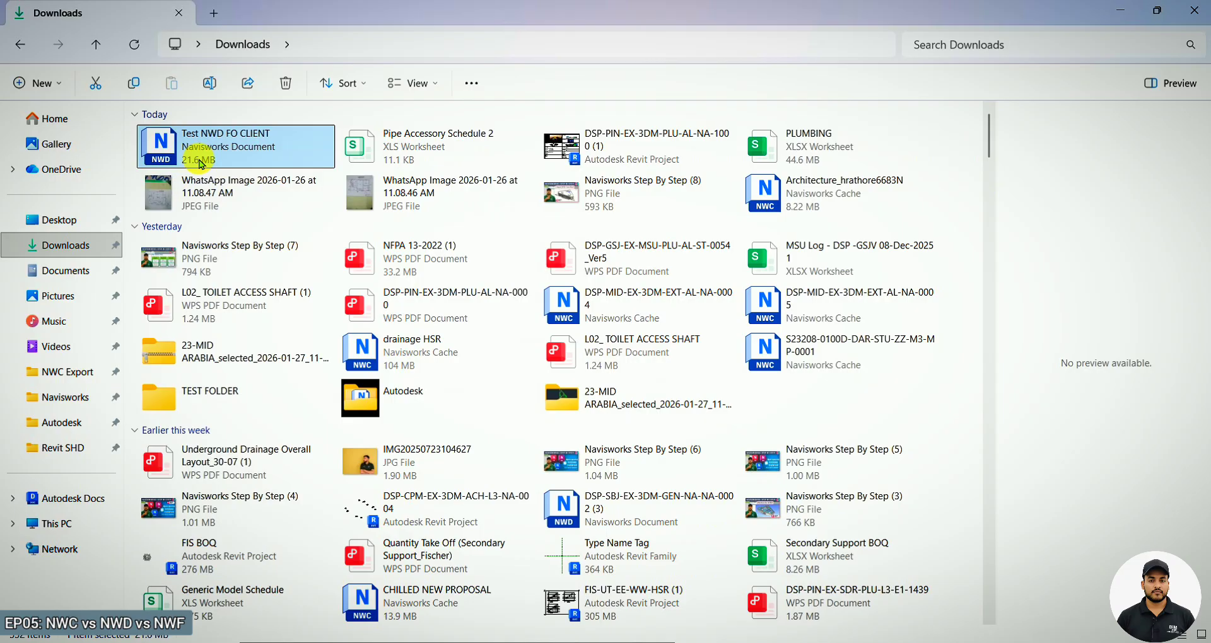
scroll(359, 197, "up", 1, "ctrl")
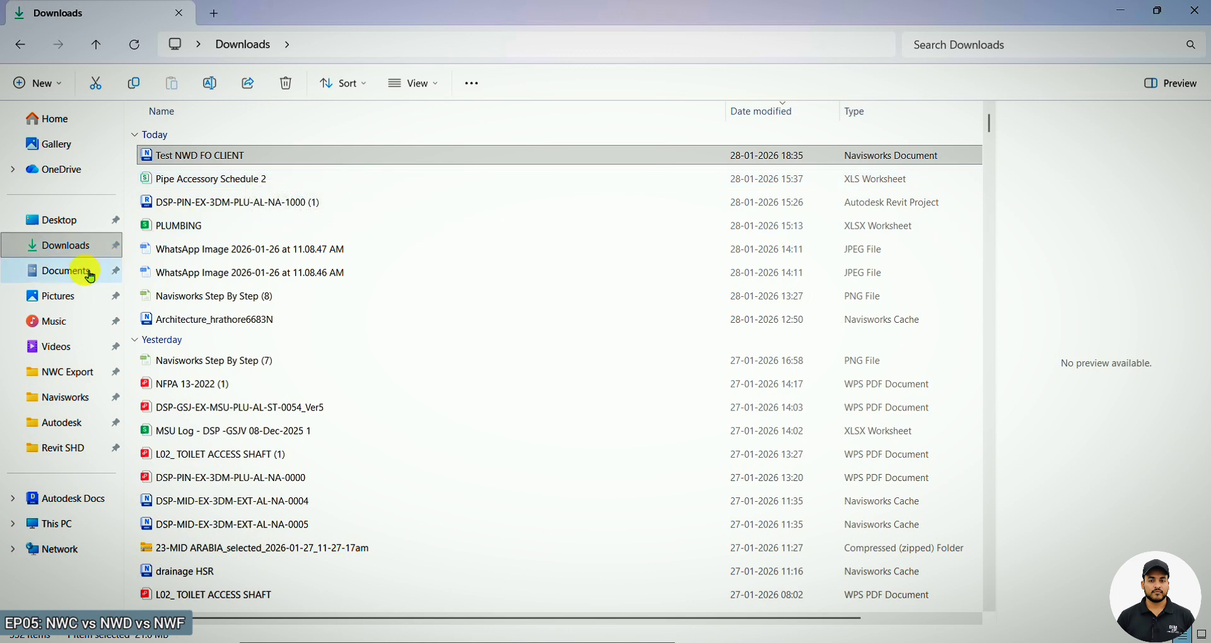
Return to Navisworks, expand the Test NWD FO CLIENT.nwd tree and select the Architecture NWC model.
mouse_move(555, 639)
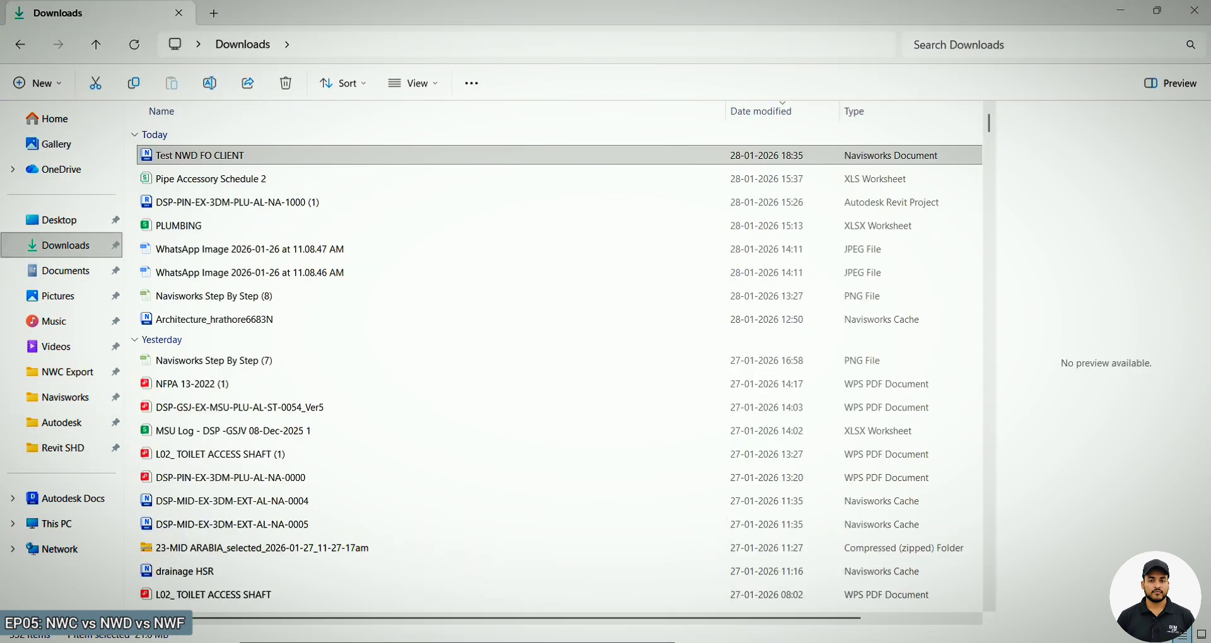
left_click(586, 640)
scroll(224, 294, "up", 6)
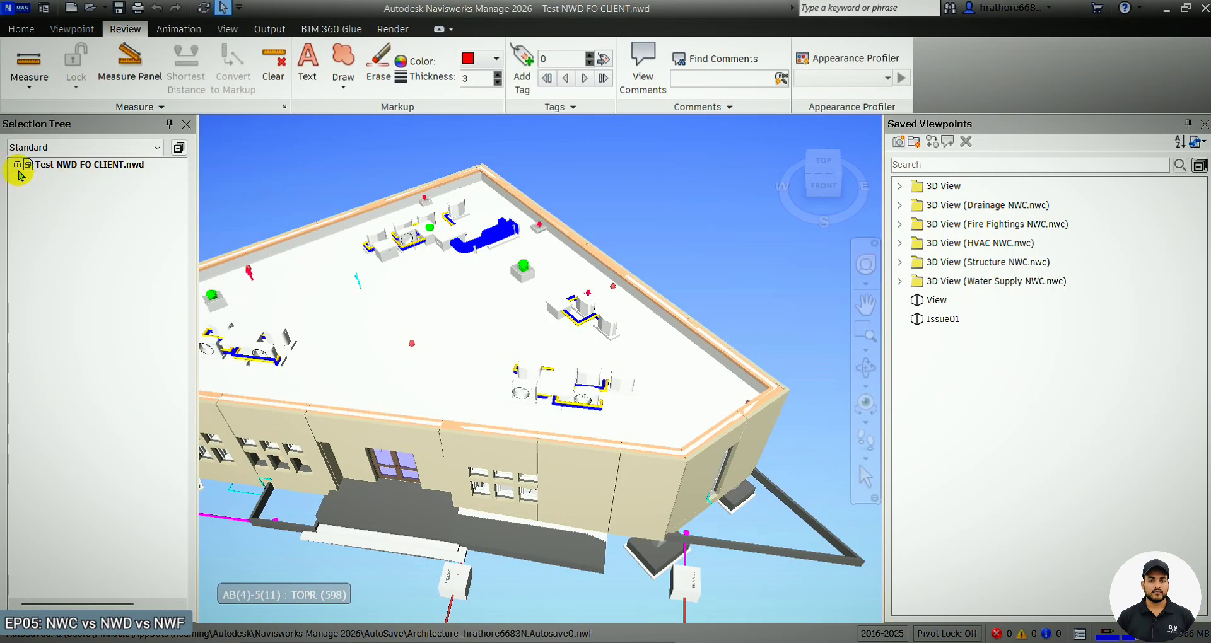
left_click(17, 166)
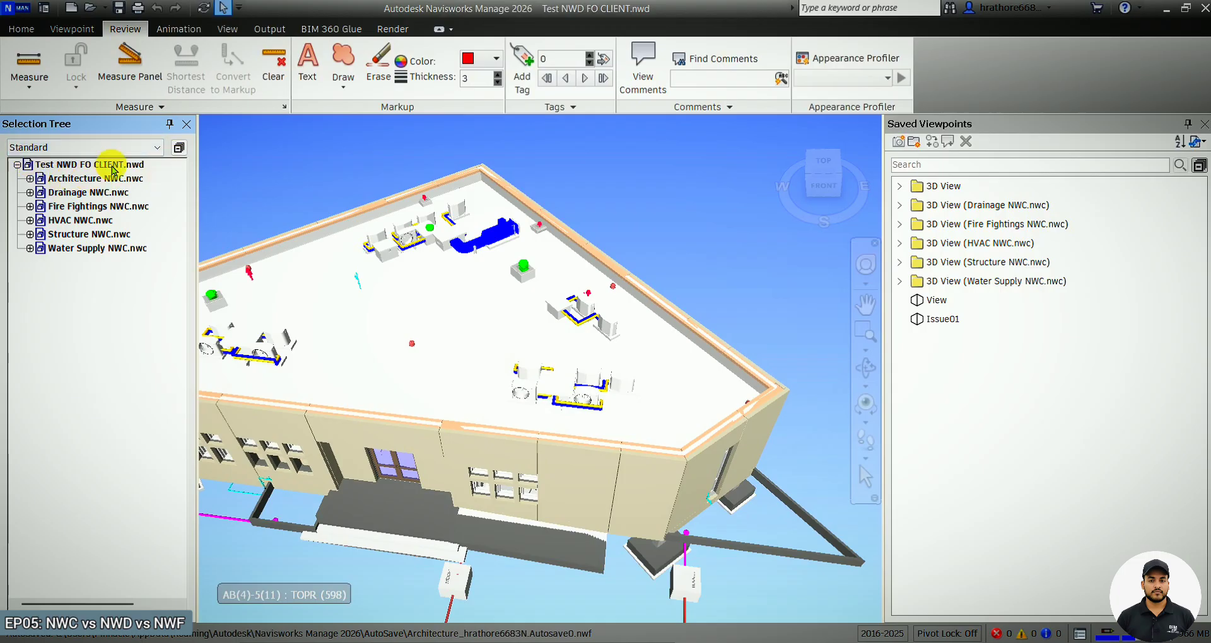
left_click(98, 179)
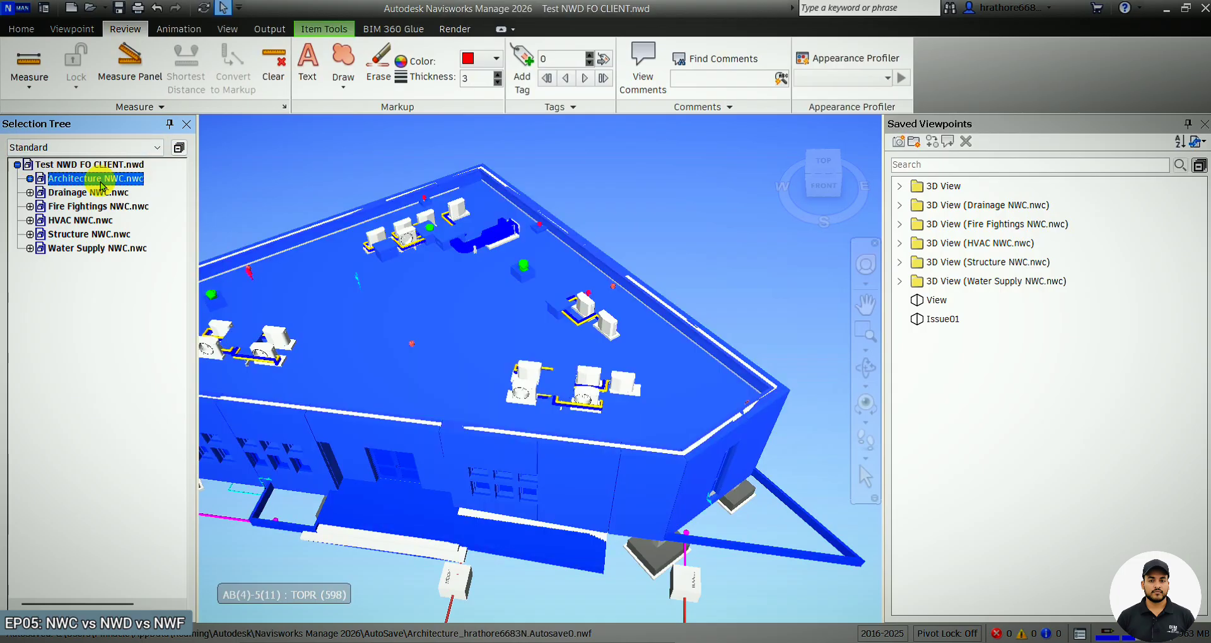
Select the Fire Fightings NWC model, then inspect the Test NWD FO CLIENT file's properties in File Explorer.
left_click(111, 206)
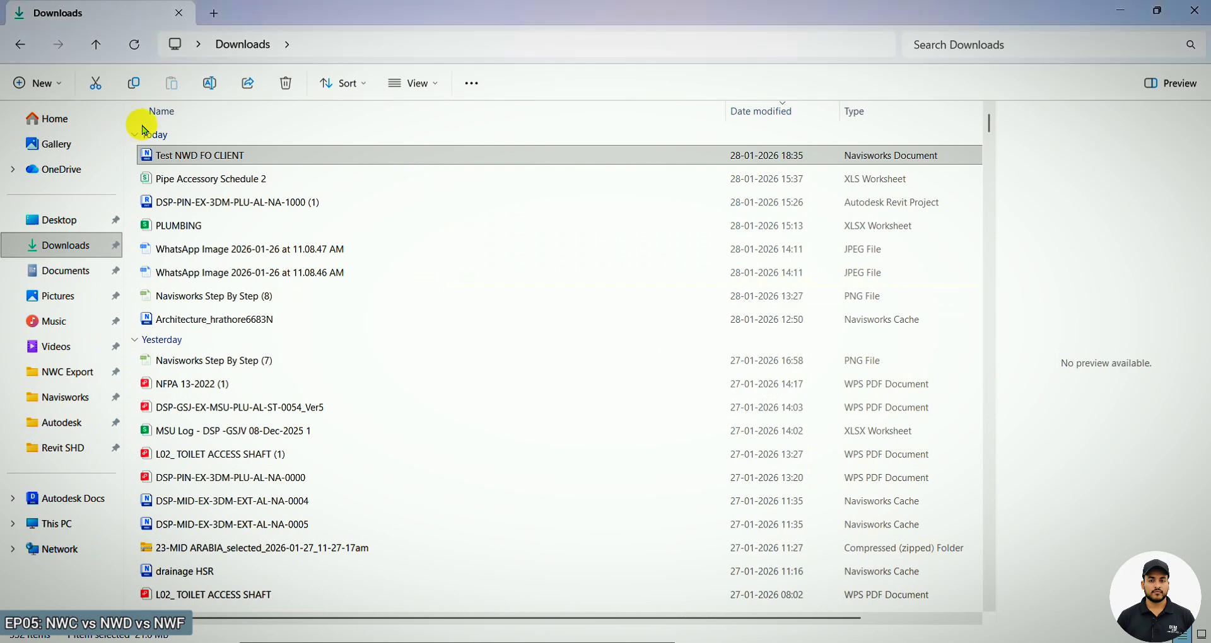
left_click(191, 157)
right_click(191, 158)
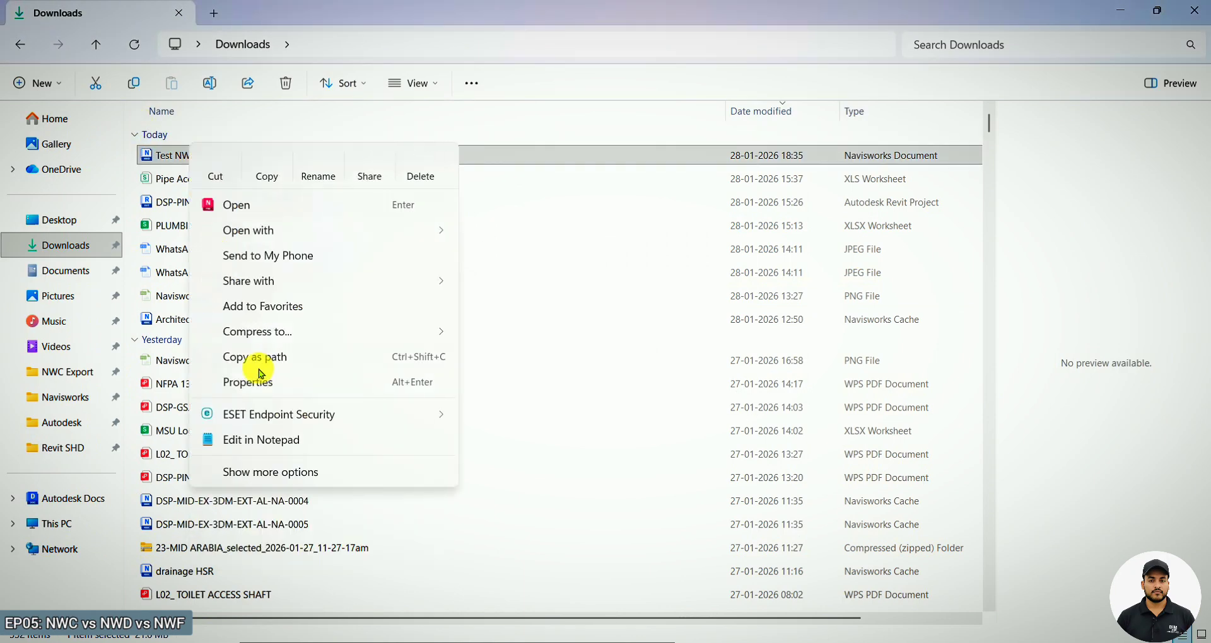
left_click(260, 472)
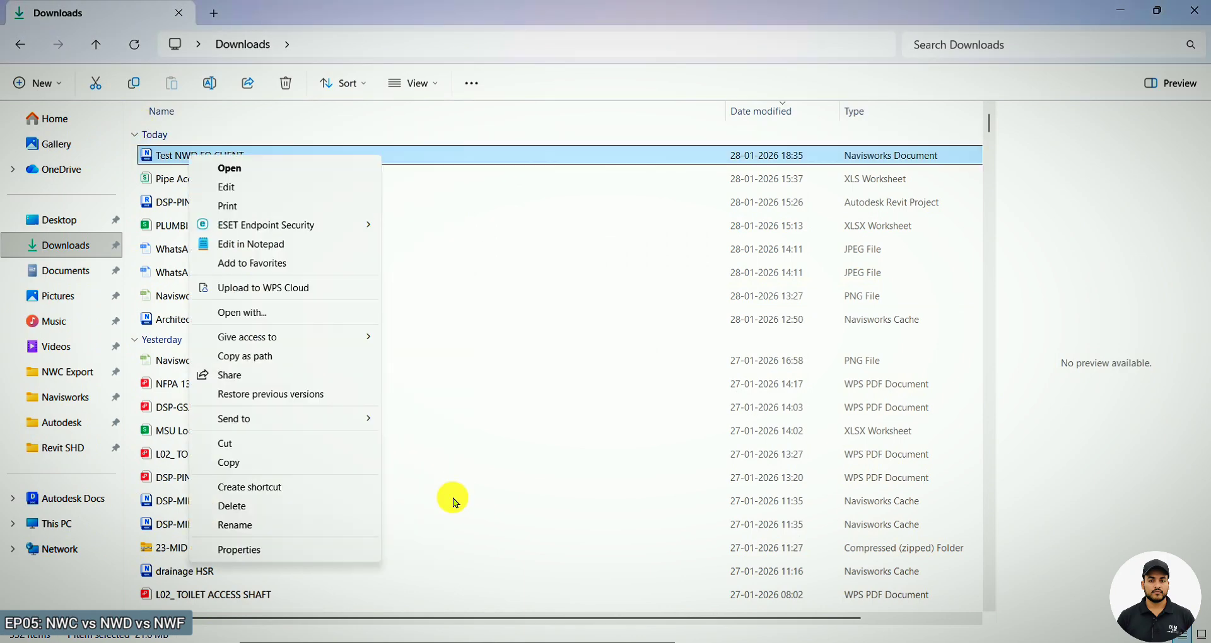
left_click(289, 549)
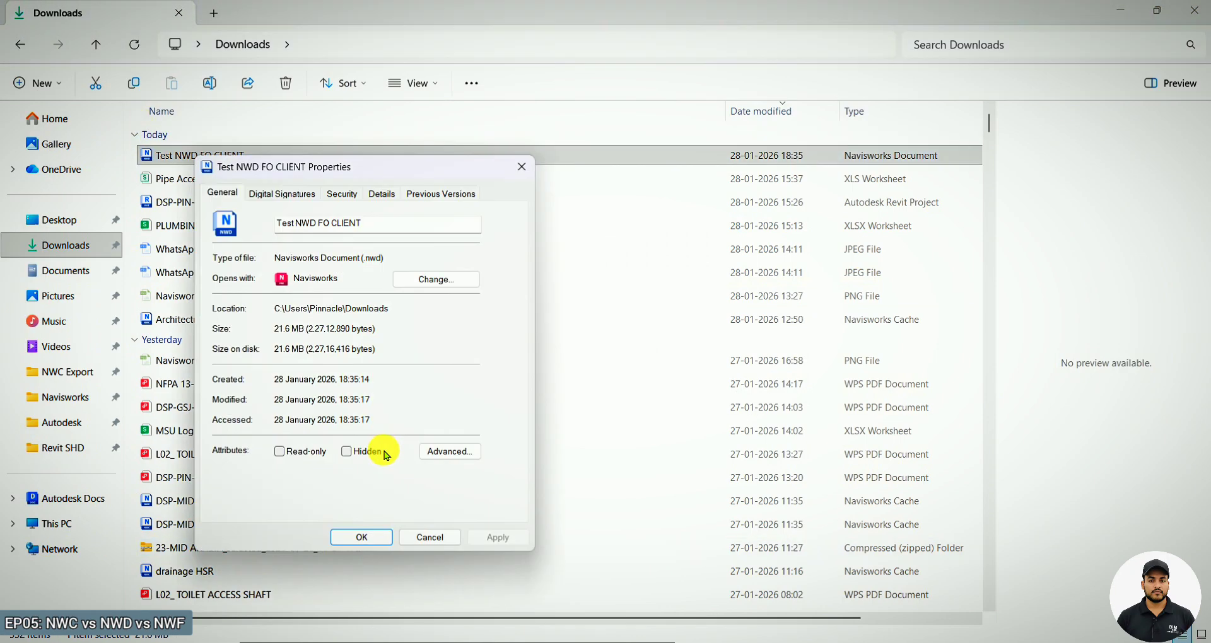
left_click(523, 166)
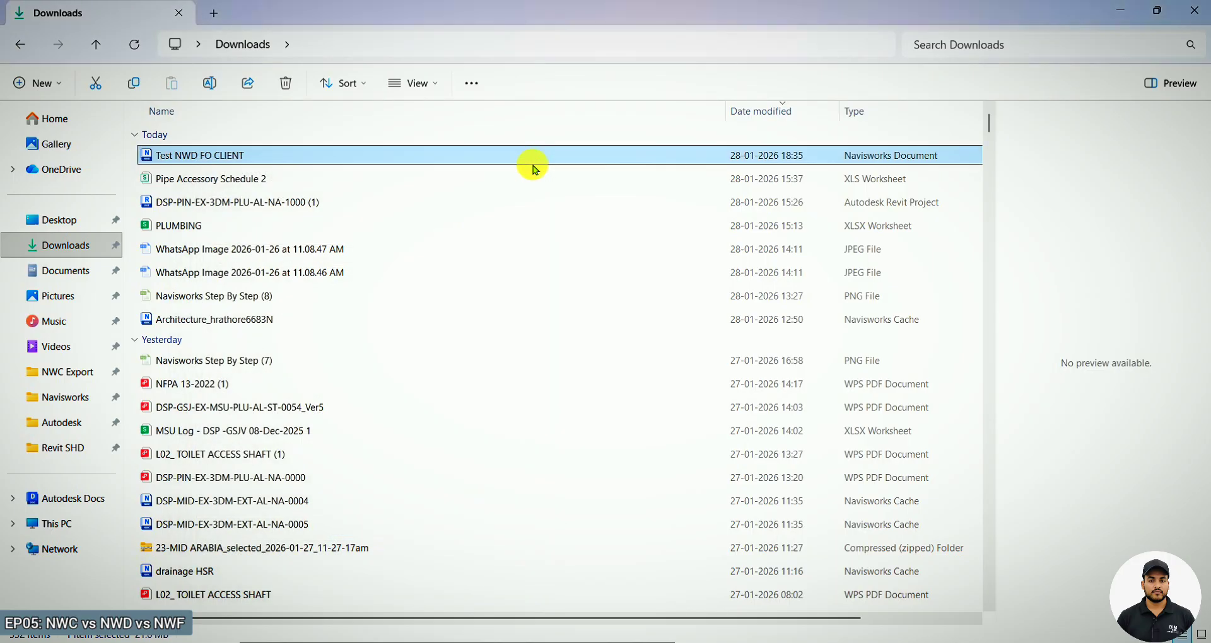
left_click(1122, 13)
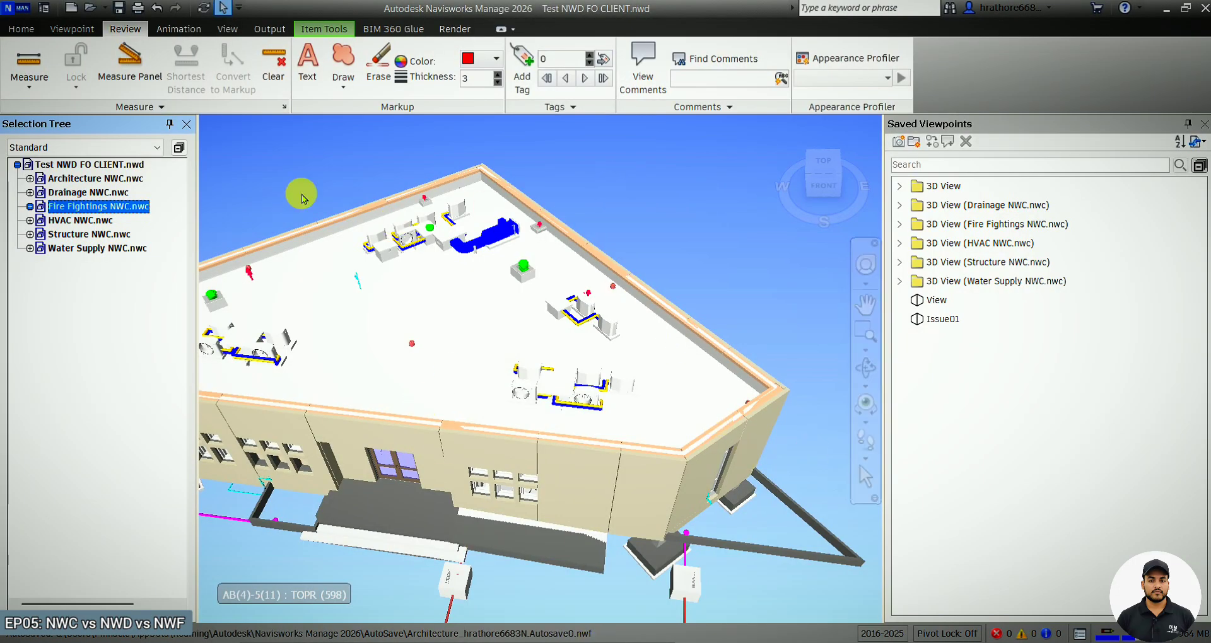
Reopen the saved Test NWD FO CLIENT NWD file from Downloads.
left_click(14, 10)
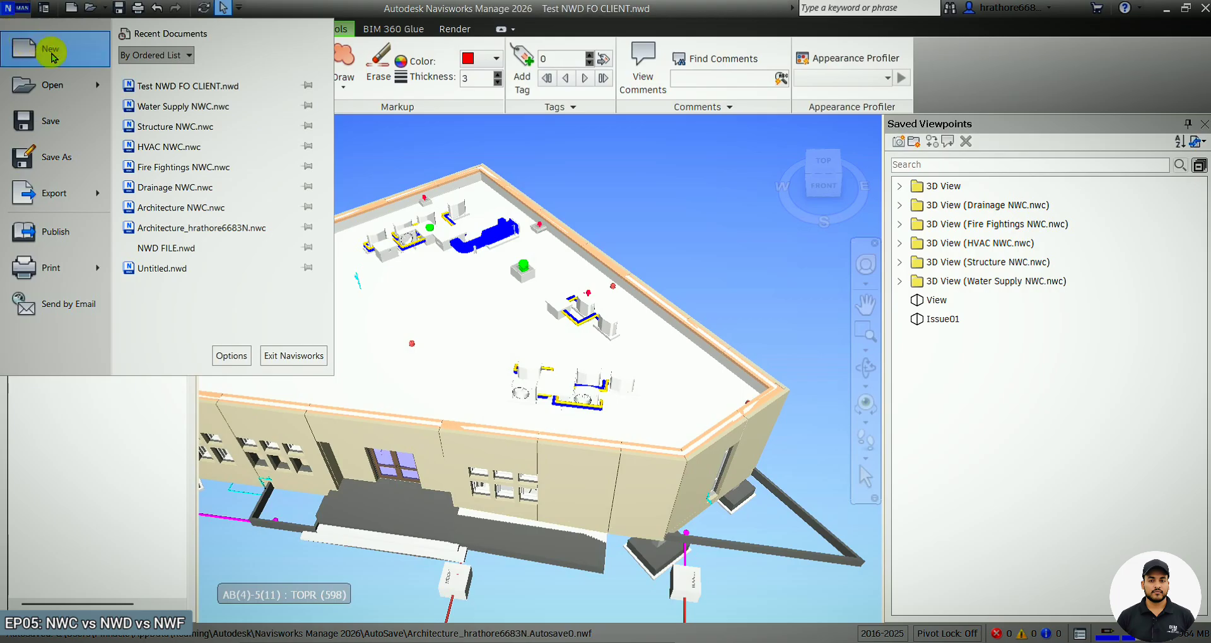
left_click(53, 79)
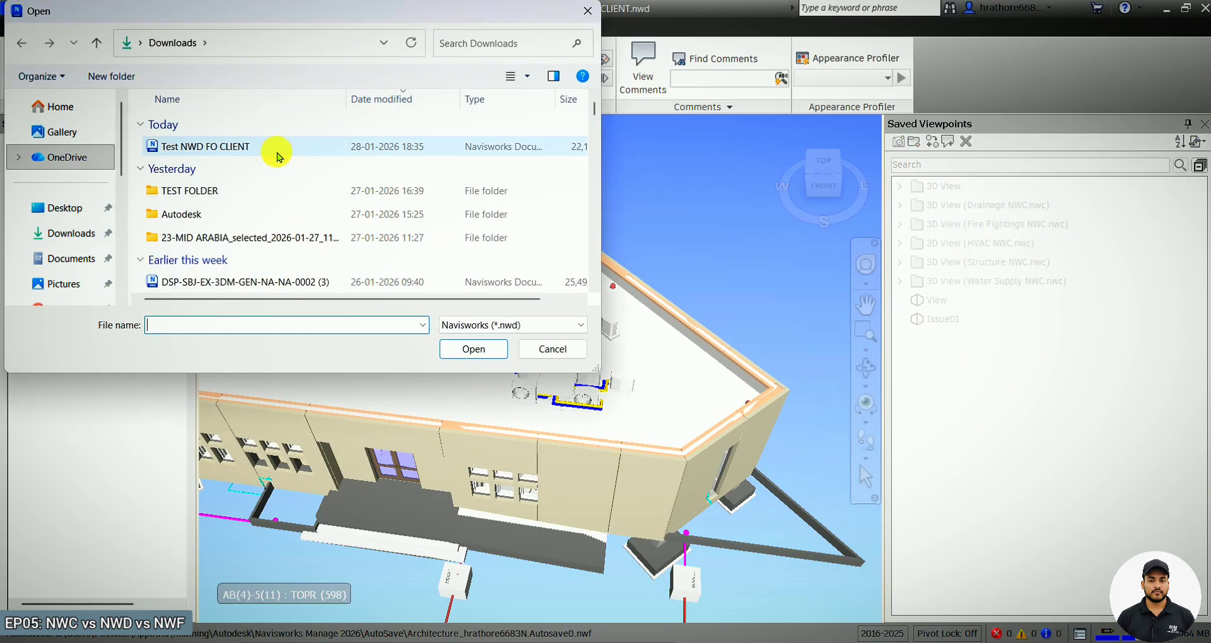
double_click(258, 149)
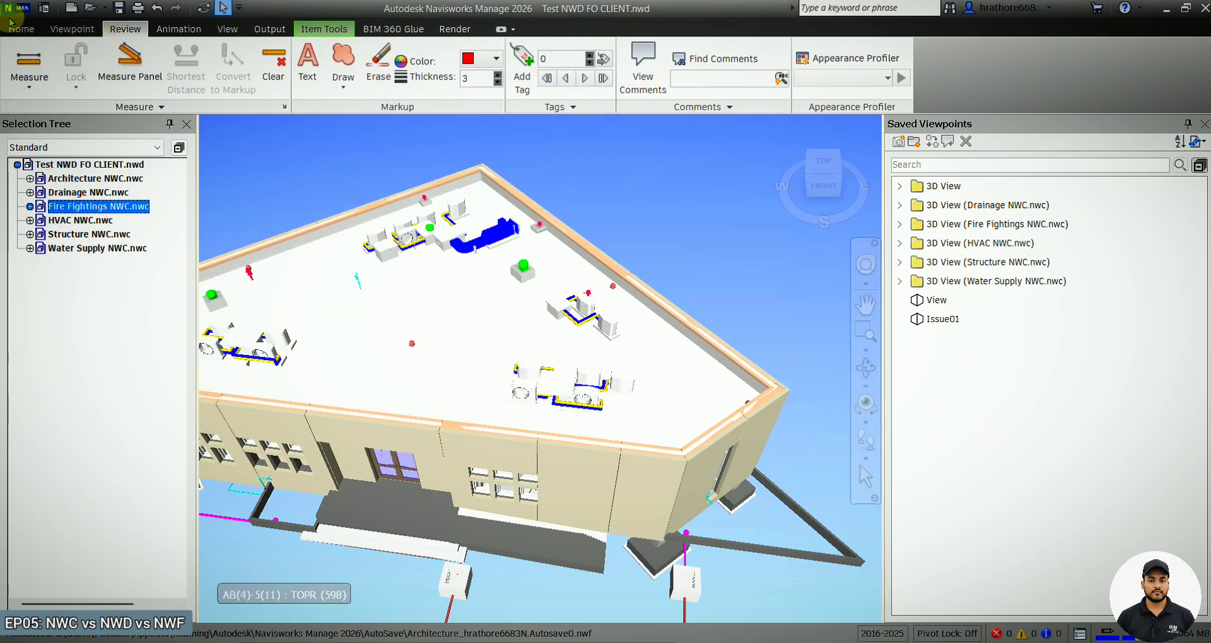
Start a new blank project and close the Saved Viewpoints panel.
left_click(13, 6)
left_click(47, 50)
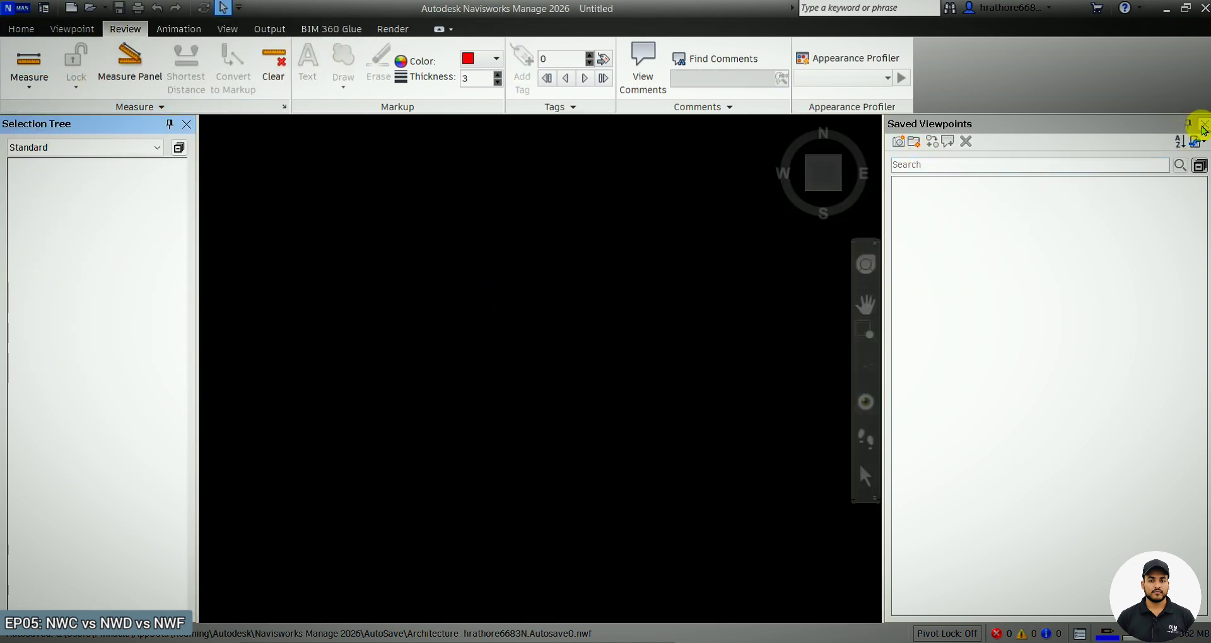
left_click(1204, 124)
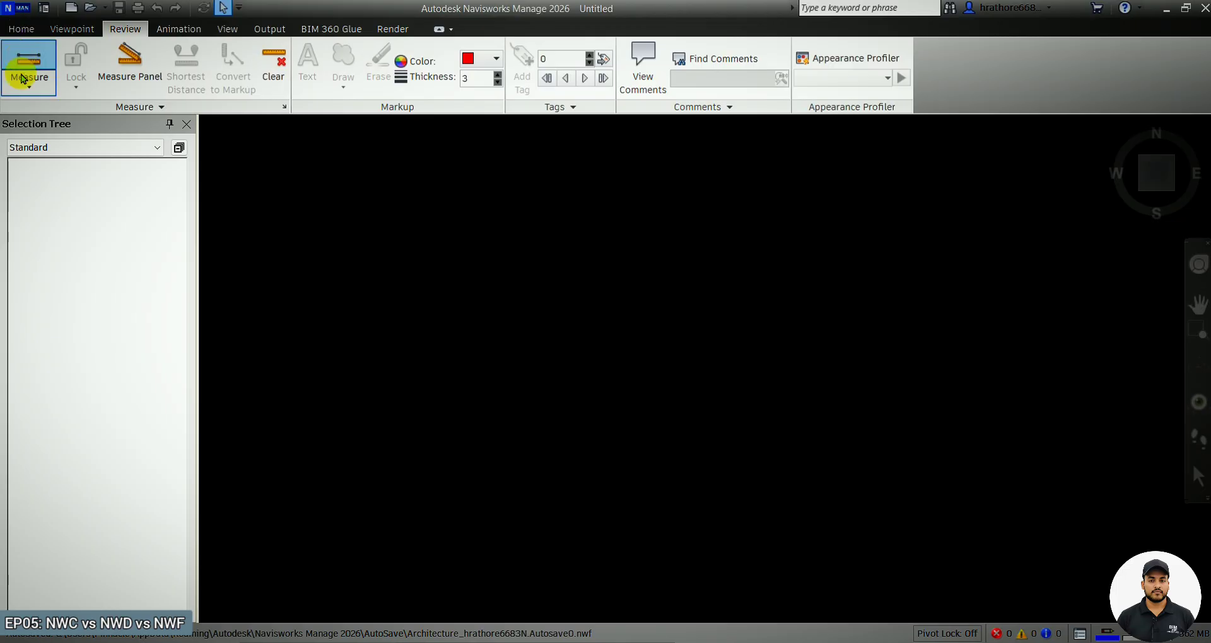
Open the file browser and navigate to Documents > Apowersoft > Revit MEP Tutorial > NWC Export.
left_click(34, 86)
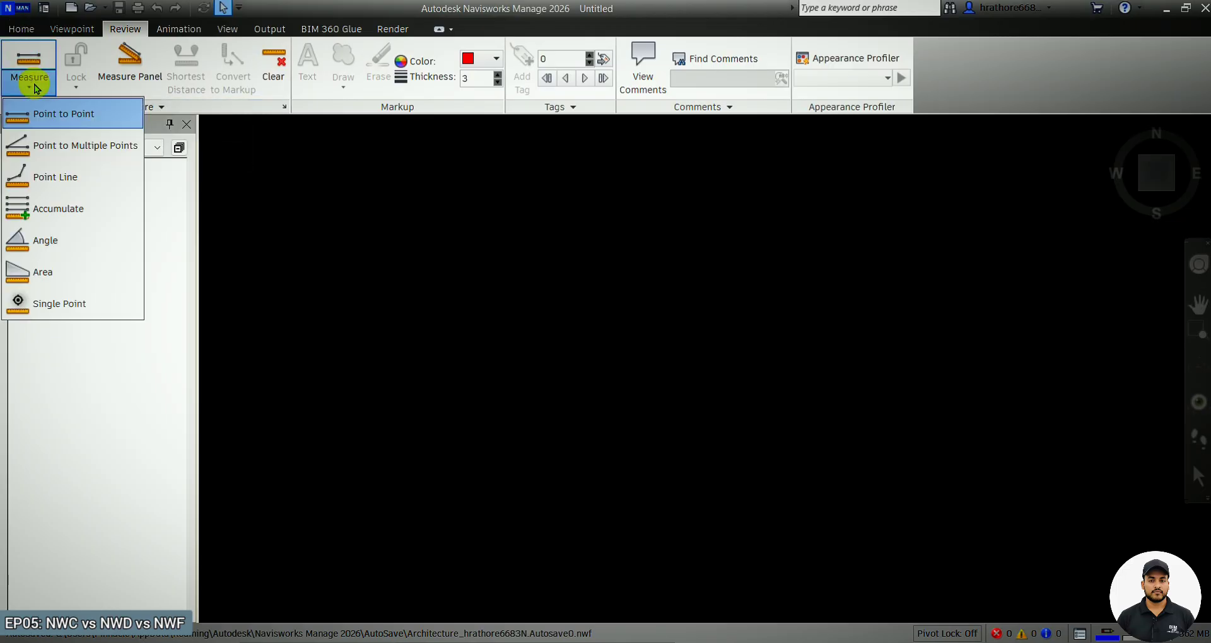
left_click(15, 8)
left_click(16, 8)
left_click(43, 76)
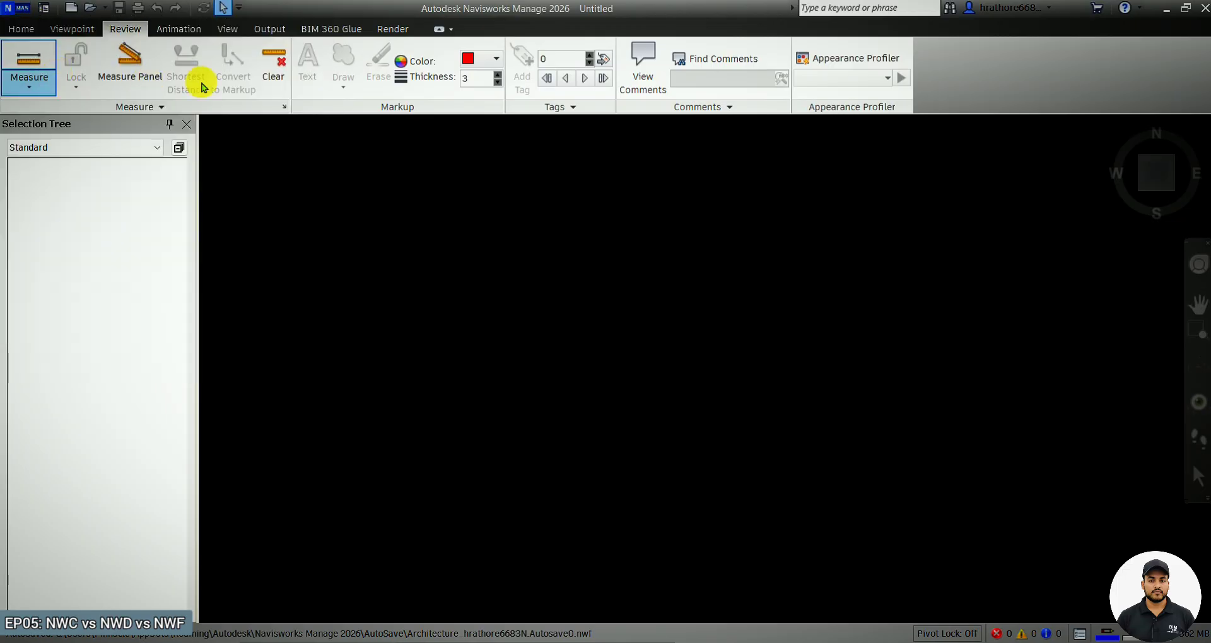
left_click(84, 260)
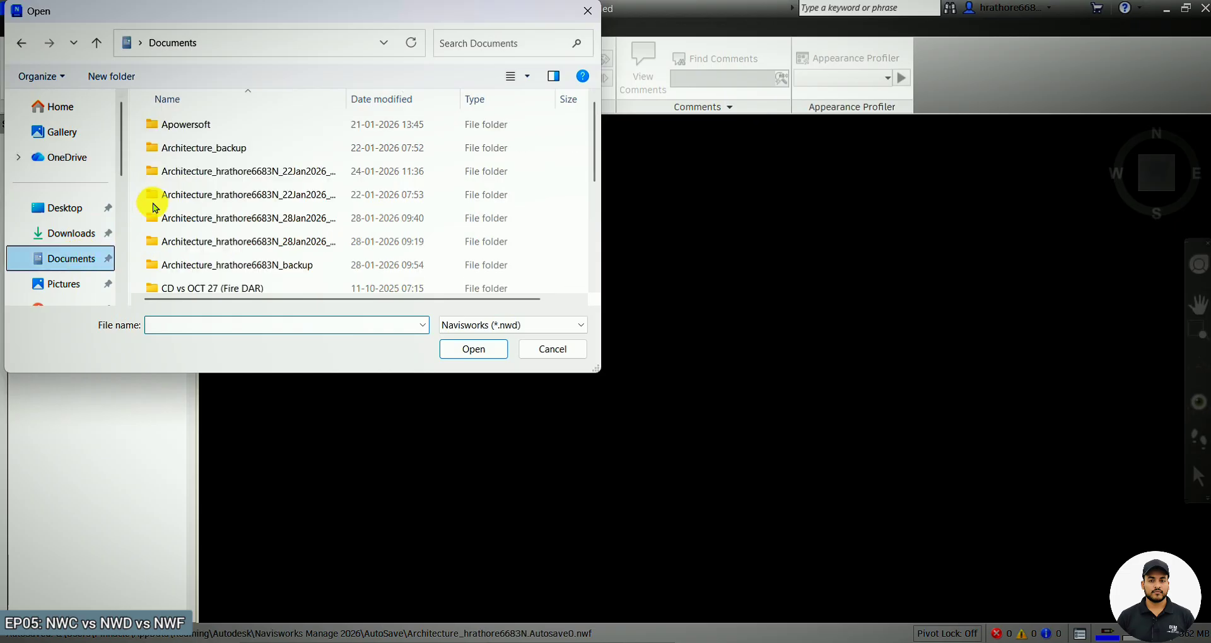
scroll(198, 171, "down", 1)
scroll(201, 158, "up", 1)
left_click(219, 125)
double_click(219, 125)
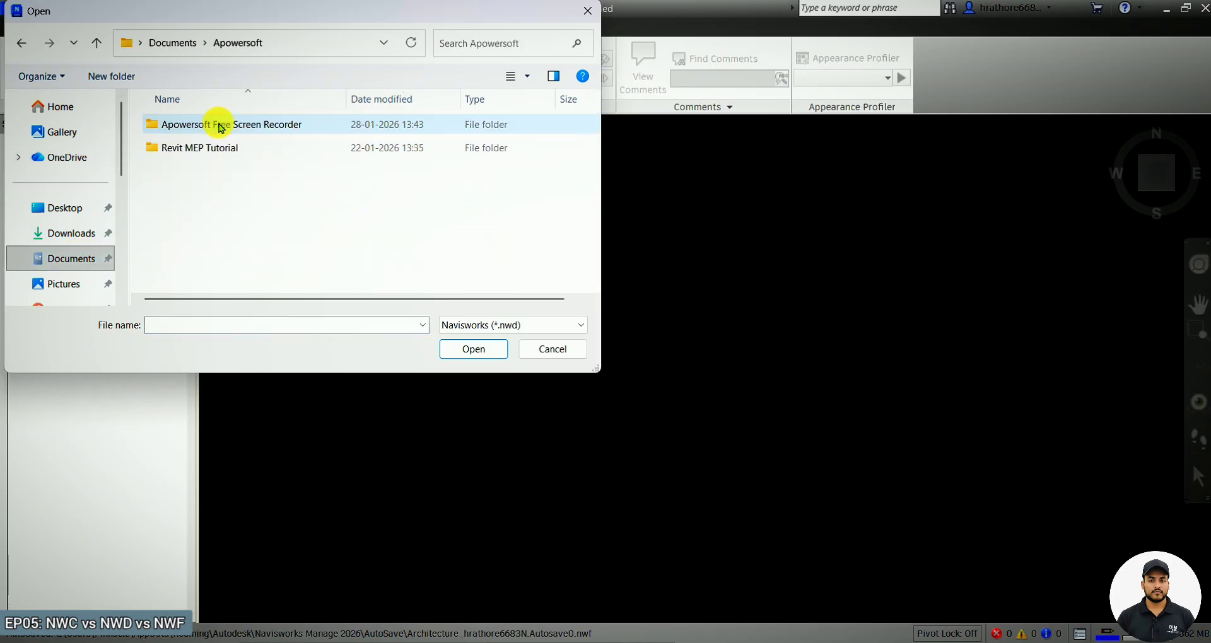
double_click(218, 148)
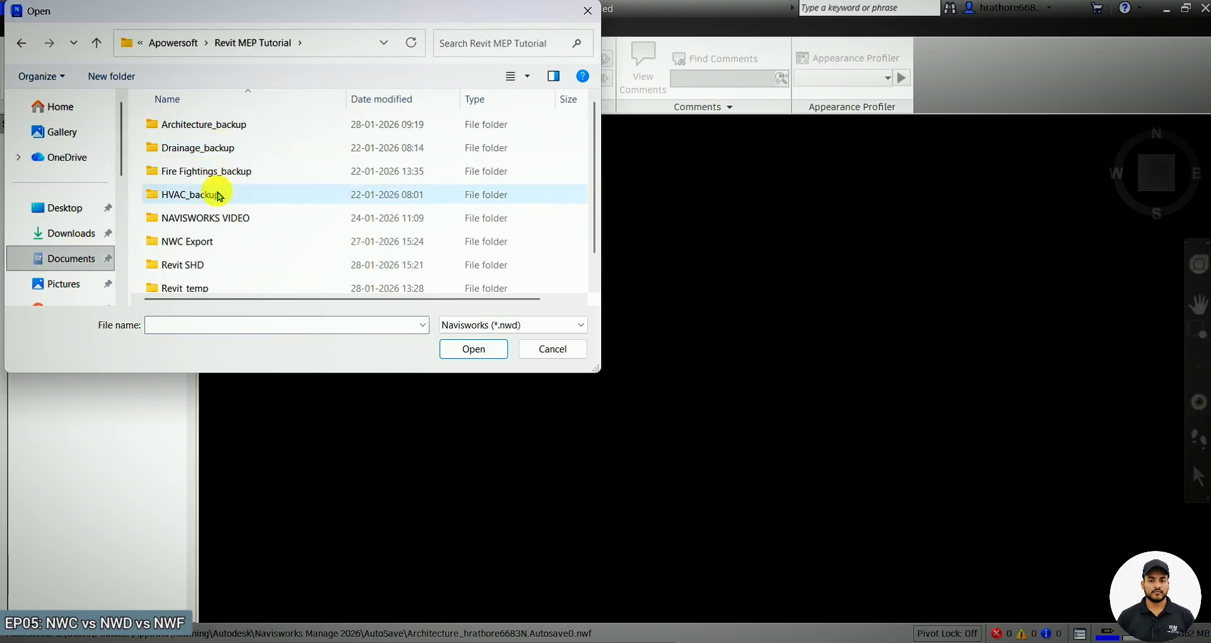
double_click(205, 240)
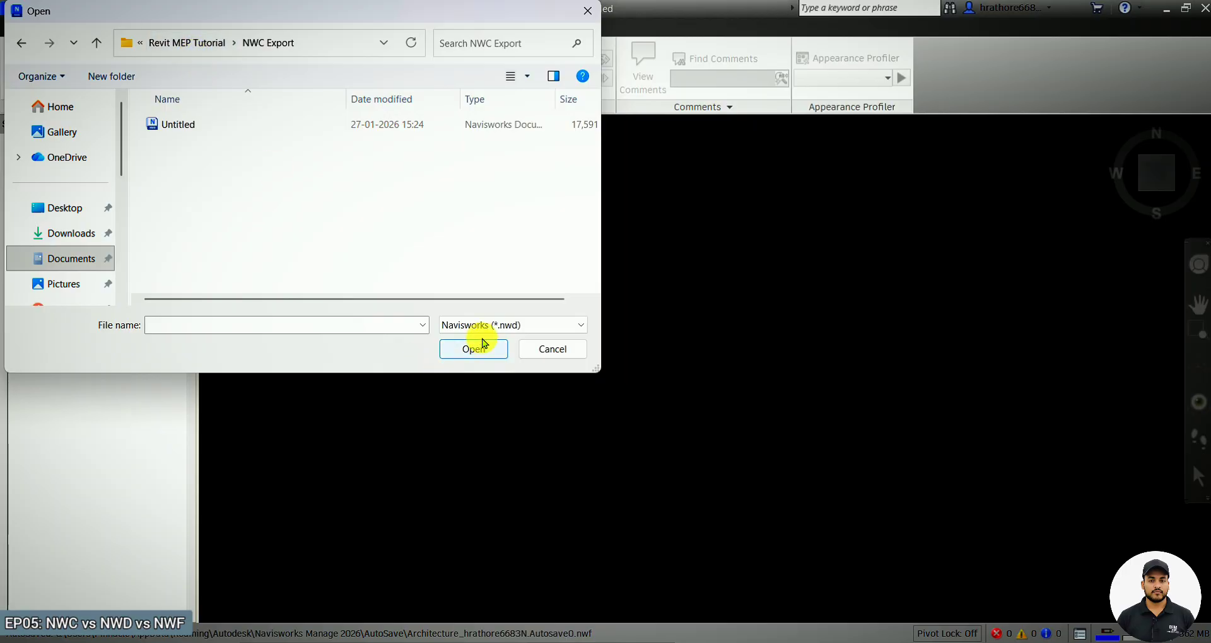
Show All Files and open the Architecture, Drainage, Fire Fightings, HVAC, Structure and Water Supply NWC files together.
left_click(486, 324)
scroll(488, 363, "down", 1)
scroll(488, 365, "down", 1)
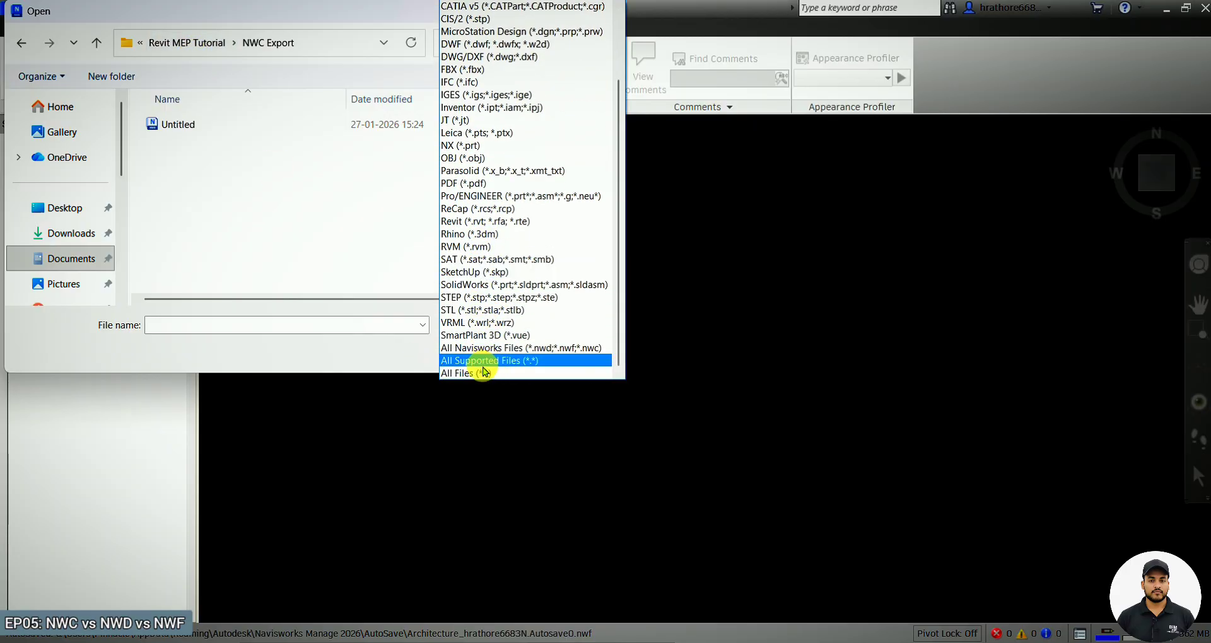
left_click(474, 370)
left_click(221, 126)
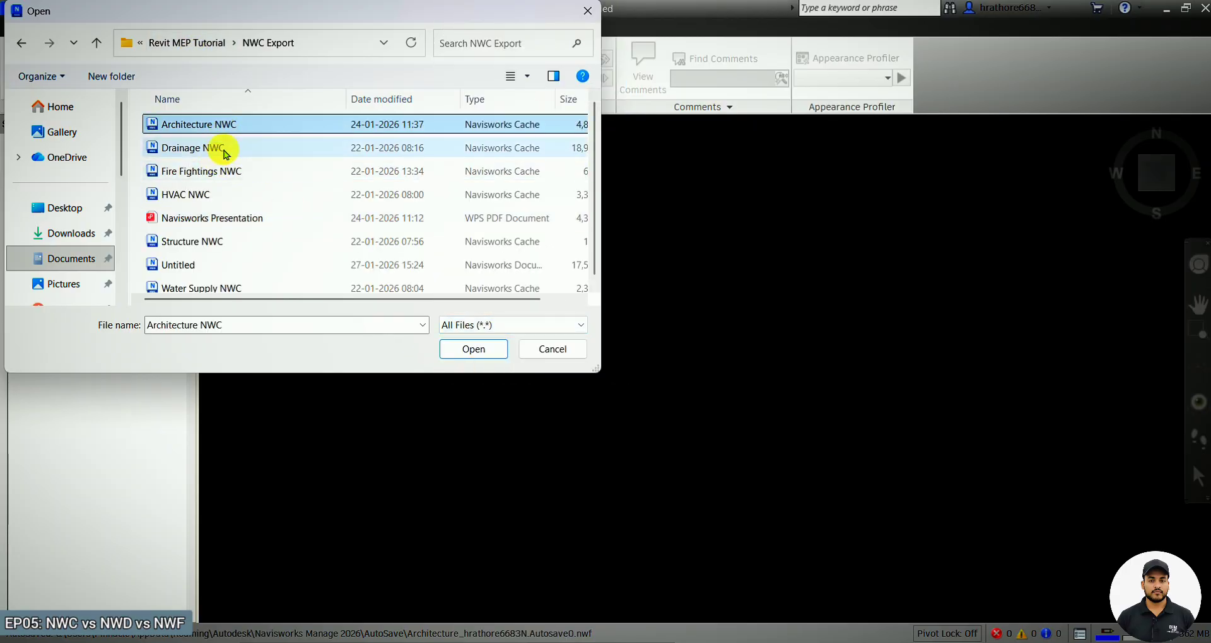
left_click(214, 148, "ctrl")
left_click(203, 171, "ctrl")
left_click(202, 193, "ctrl")
left_click(211, 240, "ctrl")
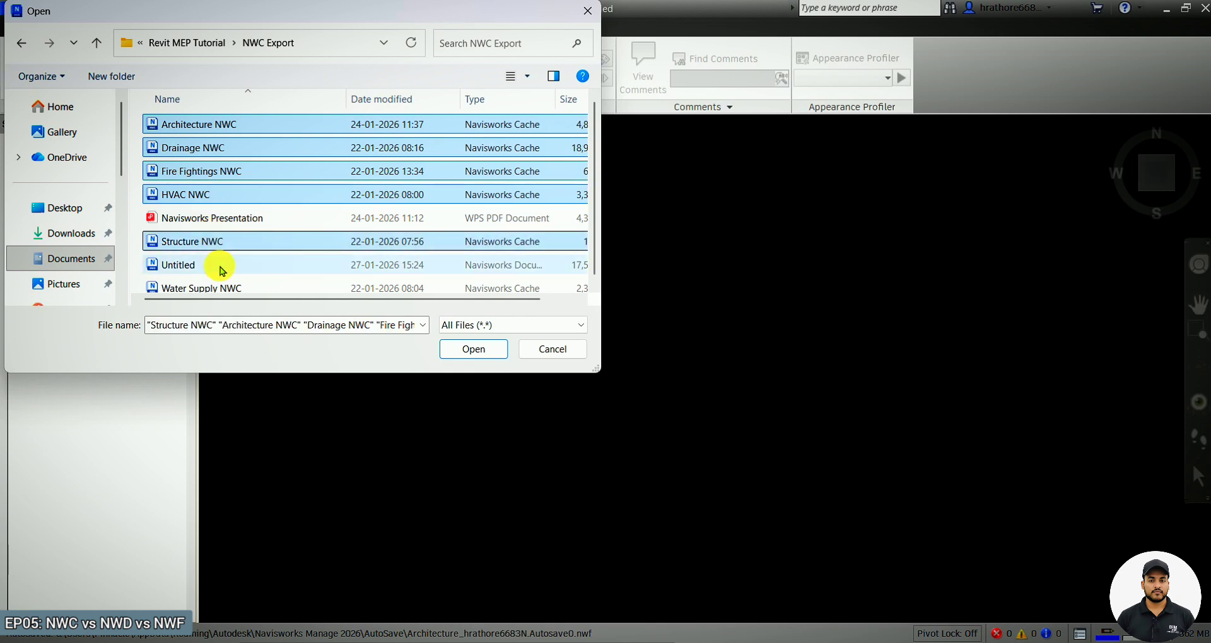
left_click(222, 284, "ctrl")
left_click(477, 350)
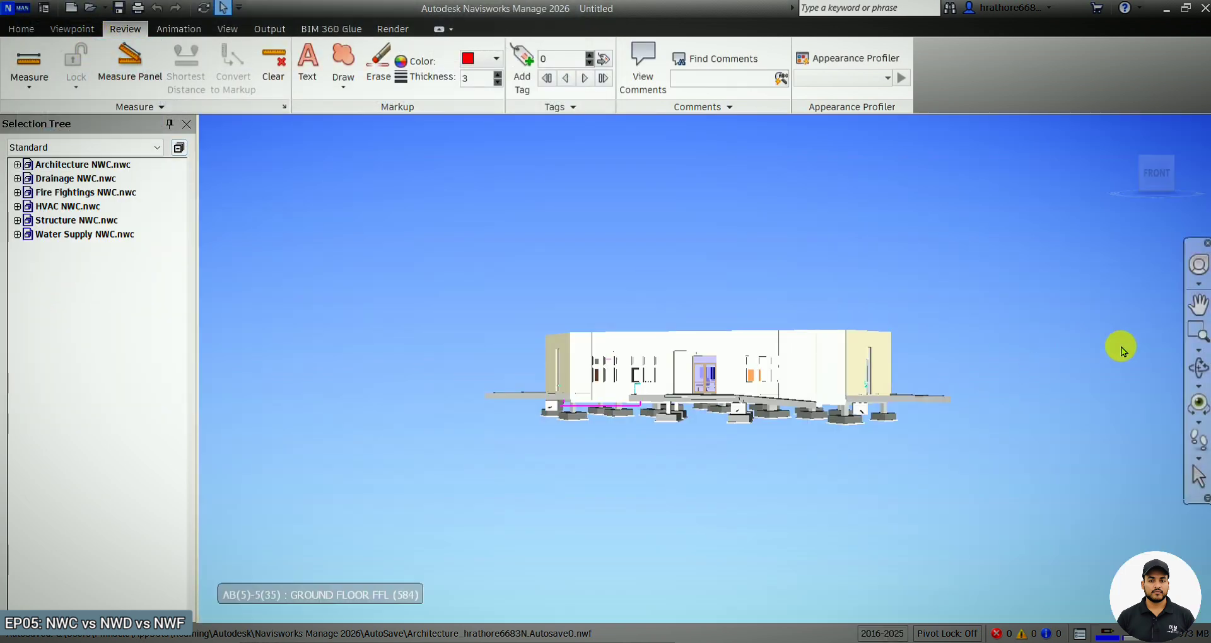
Orbit to an elevated view of the federated building and save it as a new viewpoint.
left_click(1198, 369)
left_click_drag(930, 322, 941, 361)
scroll(952, 372, "up", 4)
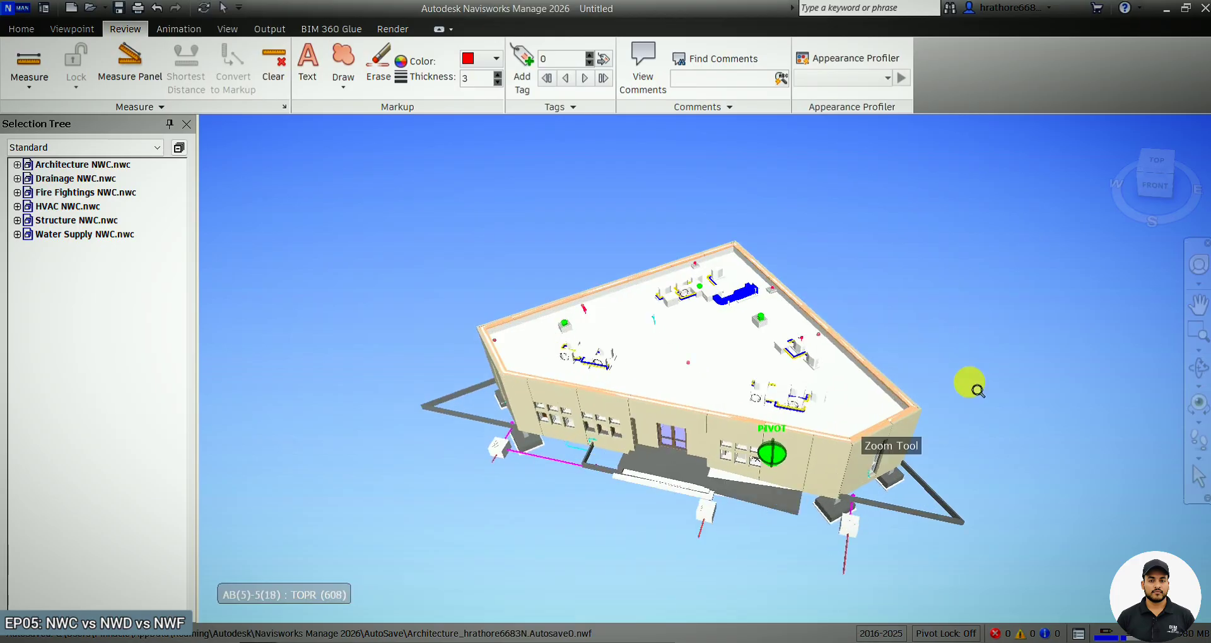
left_click(63, 31)
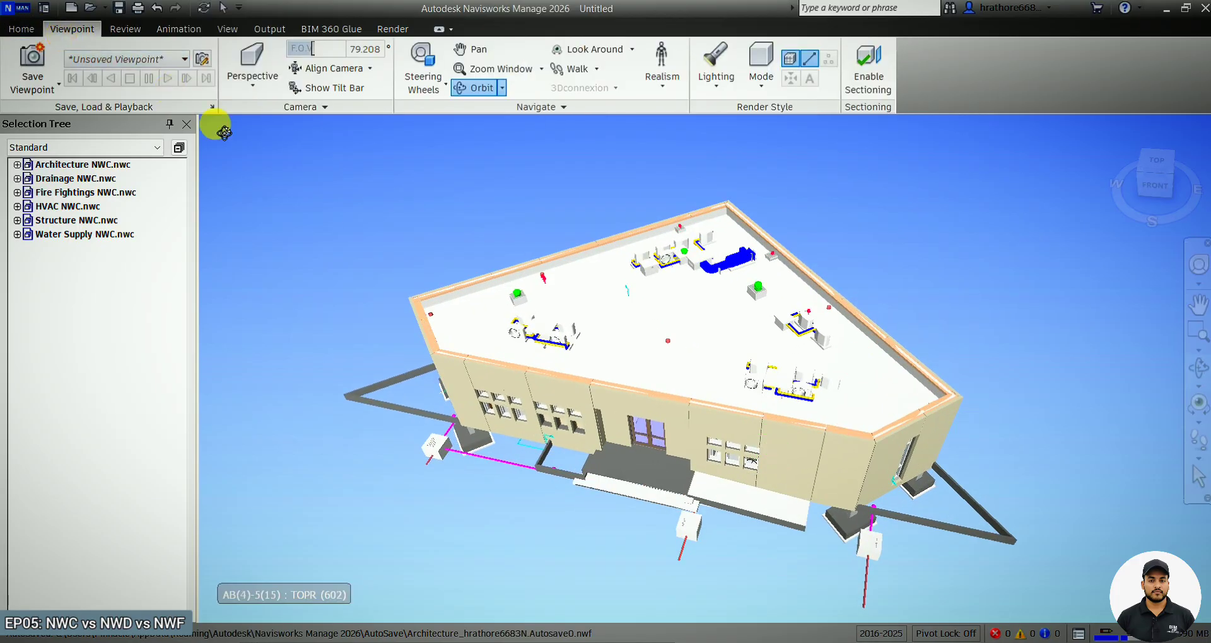
left_click(58, 87)
left_click(61, 118)
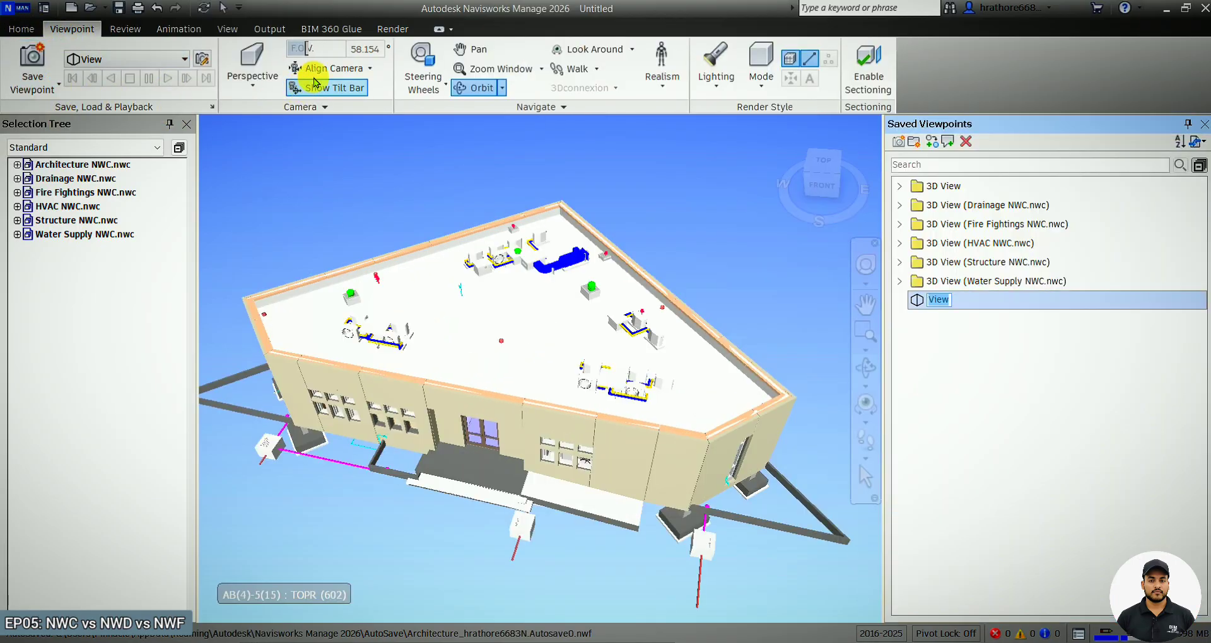
Draw a freehand red markup outline around the rooftop equipment.
left_click(132, 31)
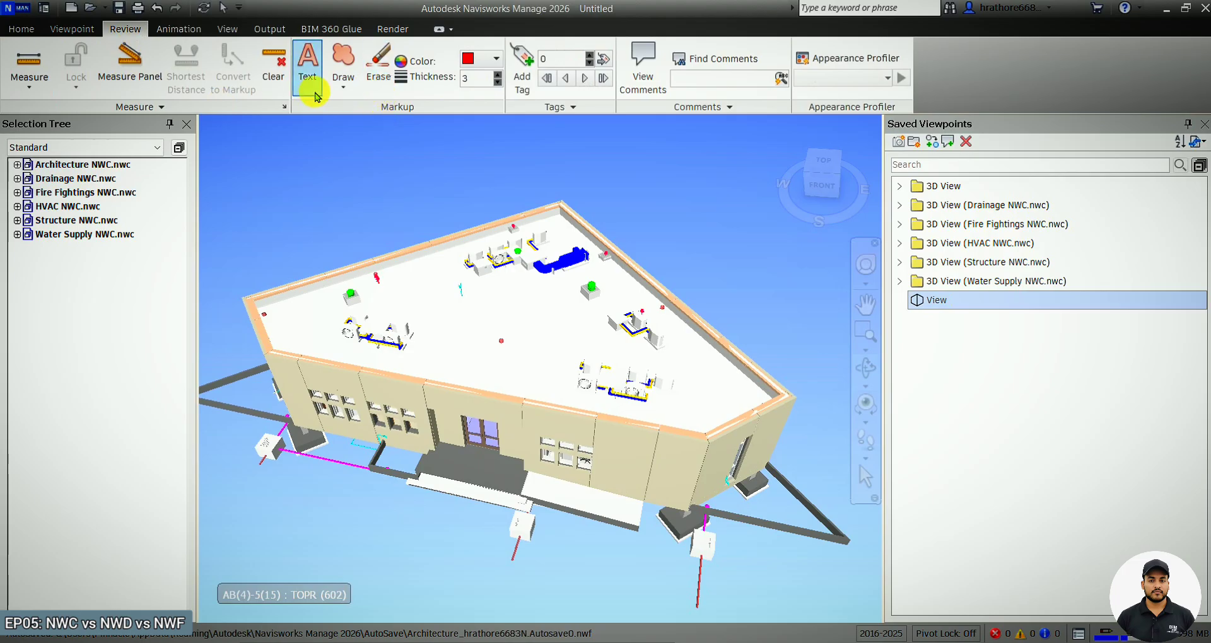
left_click(342, 79)
left_click(370, 146)
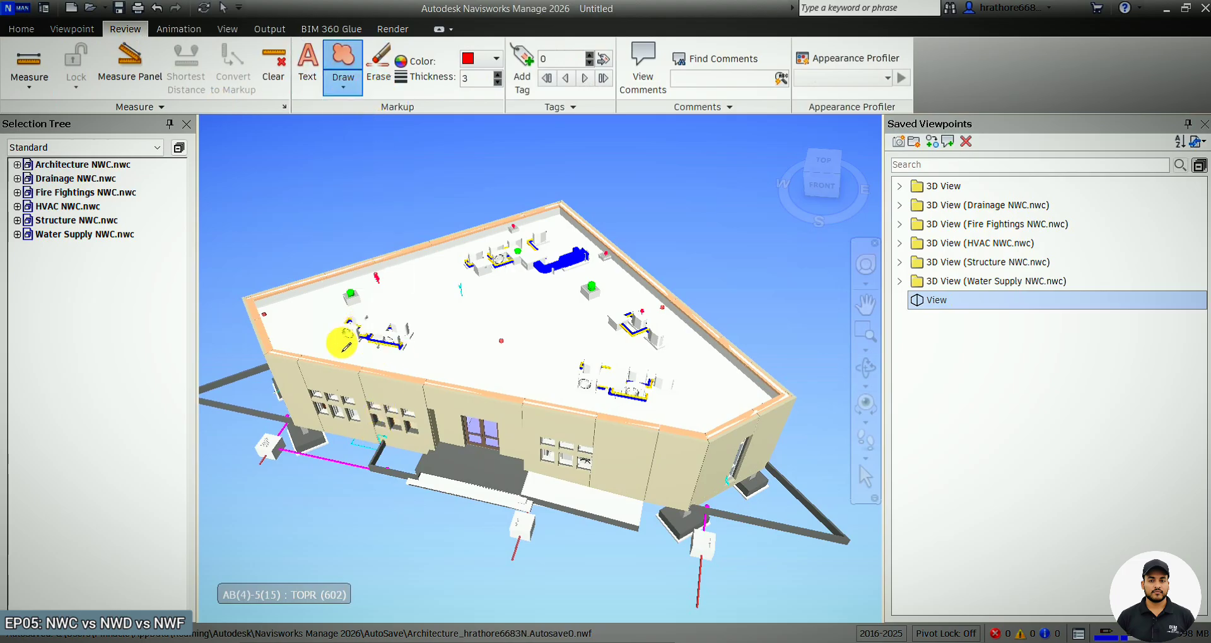
scroll(343, 343, "up", 5)
mouse_move(327, 313)
left_mouse_down()
mouse_move(577, 217)
mouse_move(578, 341)
mouse_move(347, 302)
left_mouse_up()
Add the markup text ISSUE 02 inside the drawn outline.
left_click(308, 63)
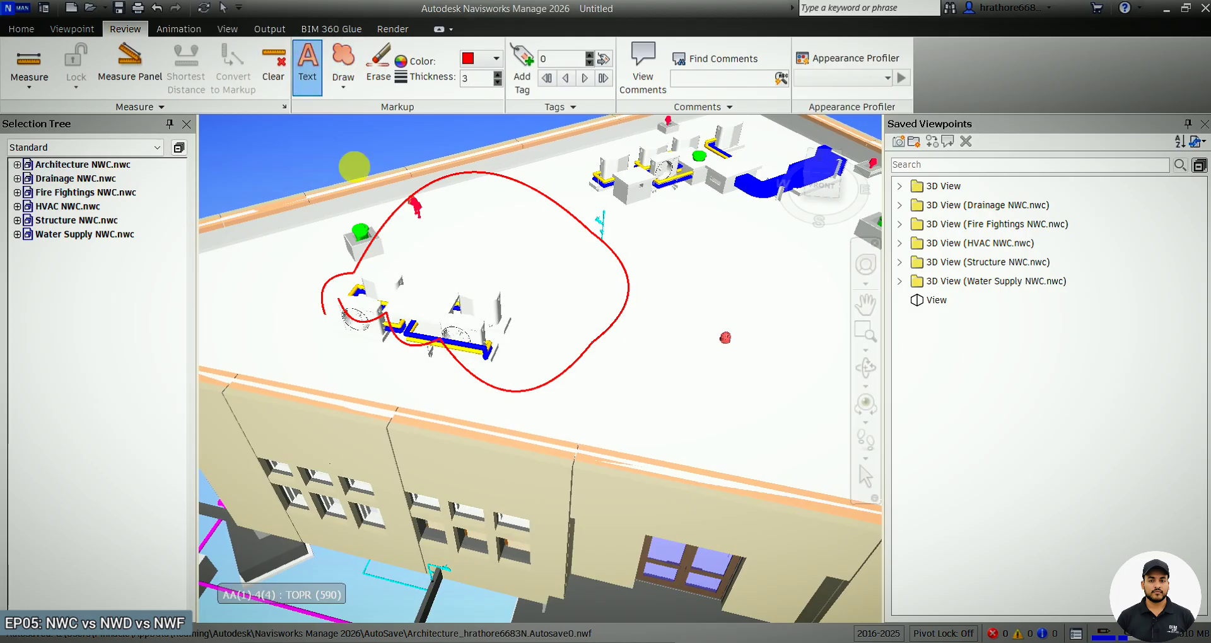
left_click(448, 284)
type("ISSUE 02")
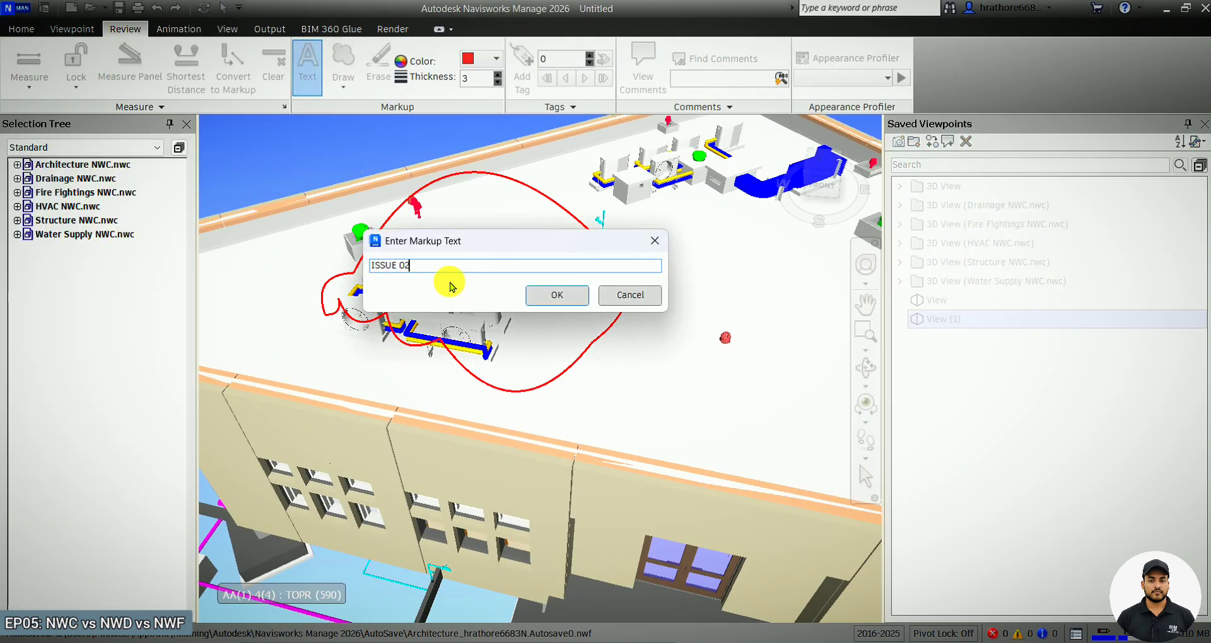
left_click(555, 295)
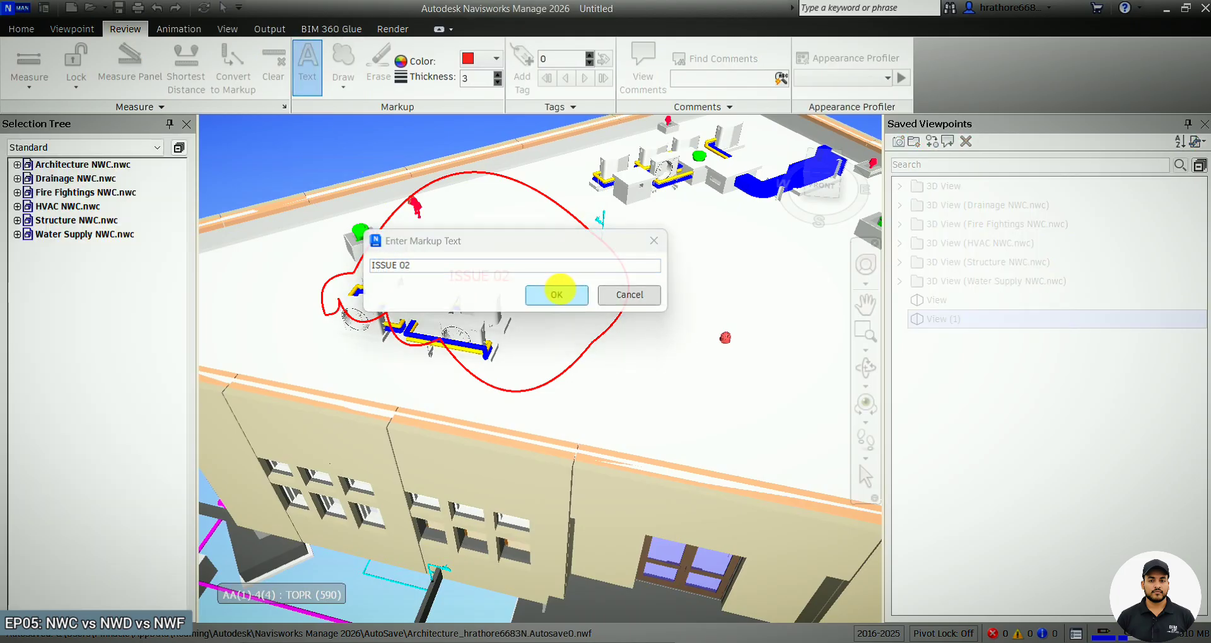
Try to rename the new markup viewpoint, entering Issu as its name.
right_click(938, 321)
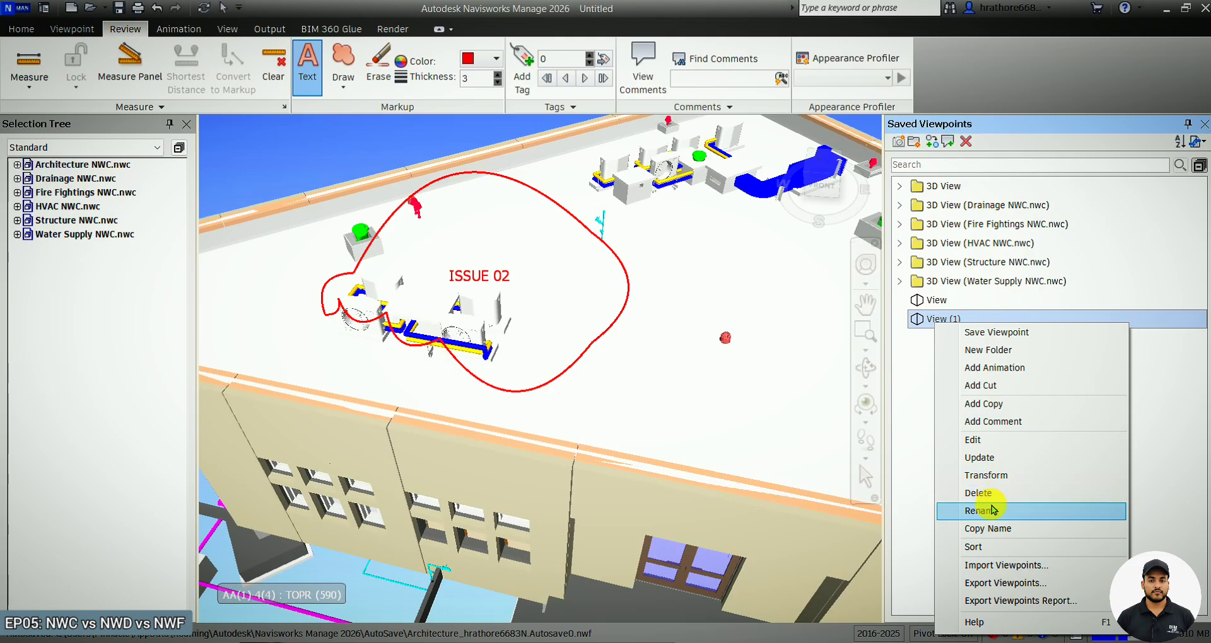
left_click(991, 510)
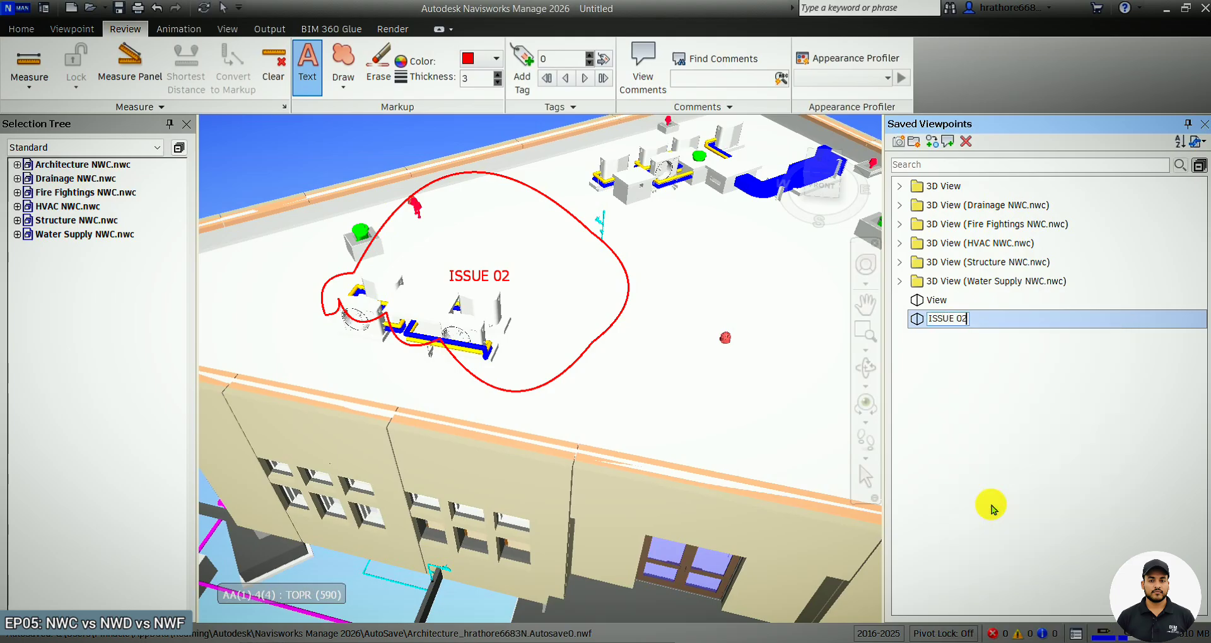
key("ctrl+z")
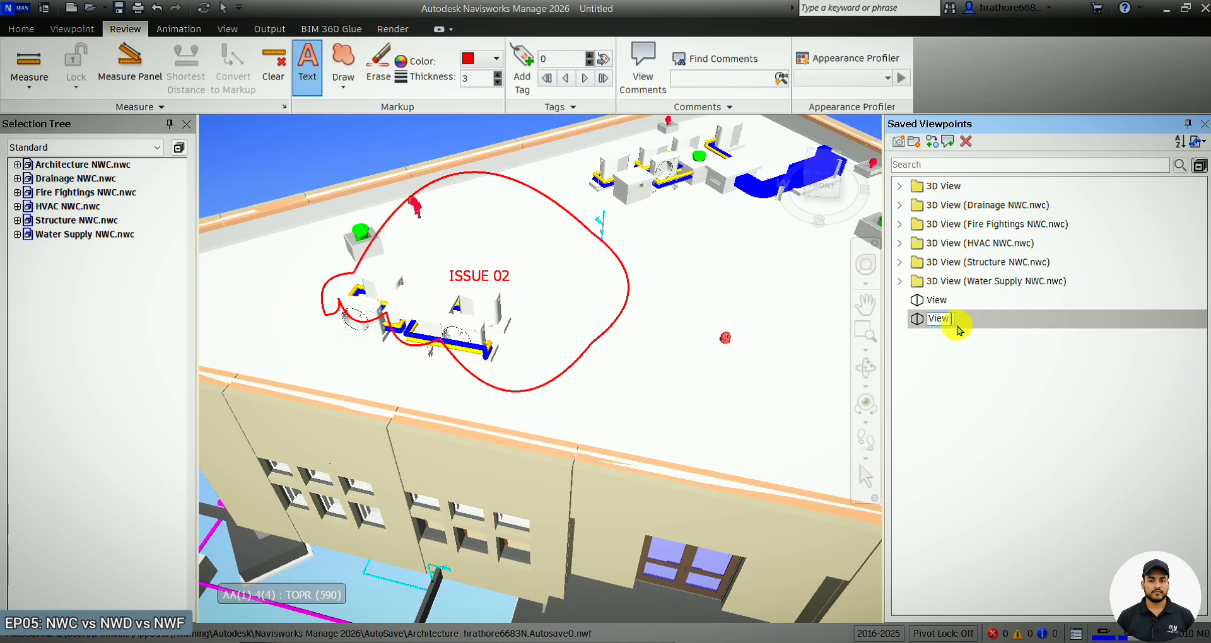
key("Caps_Lock")
type("Is")
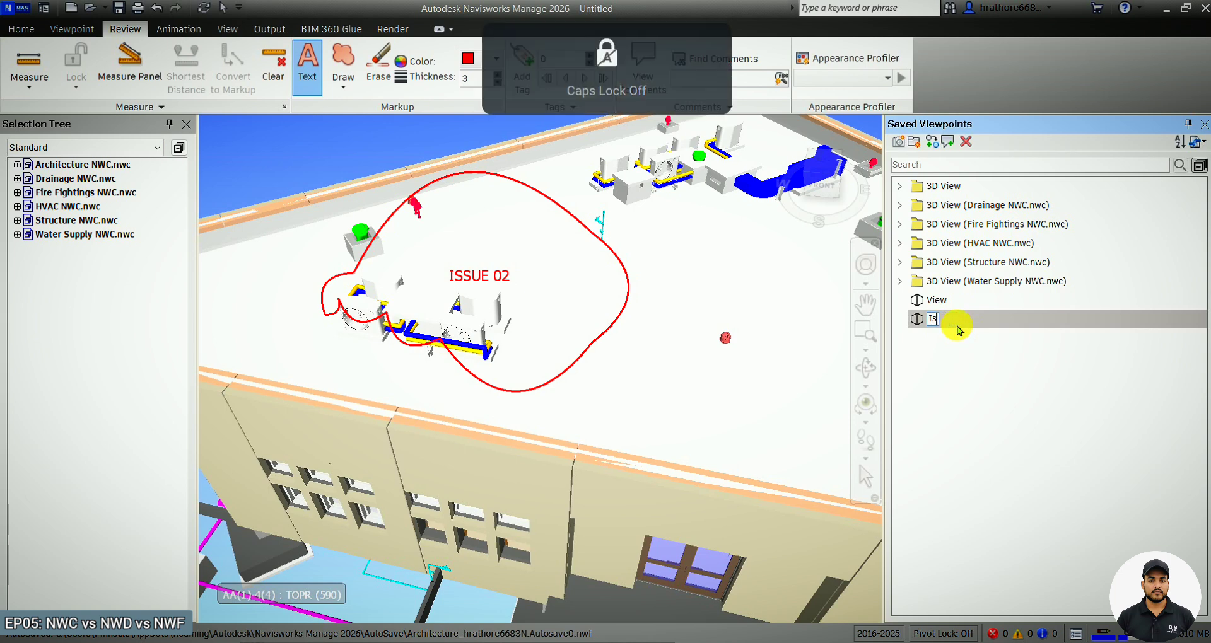
type("ue 02")
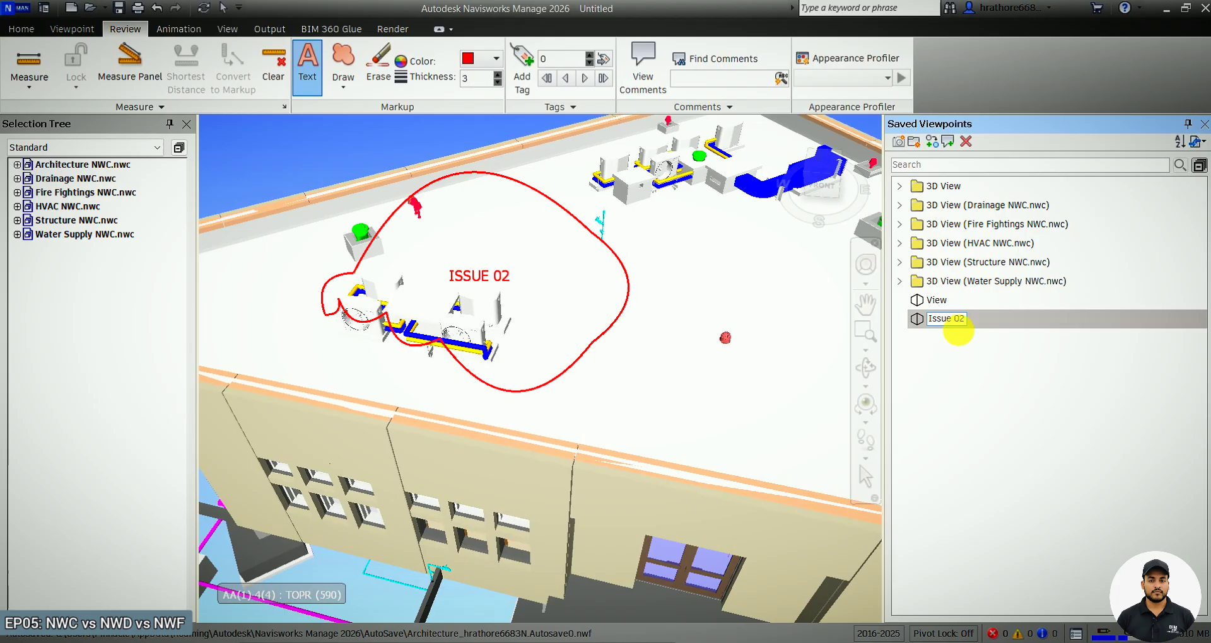
left_click(1026, 439)
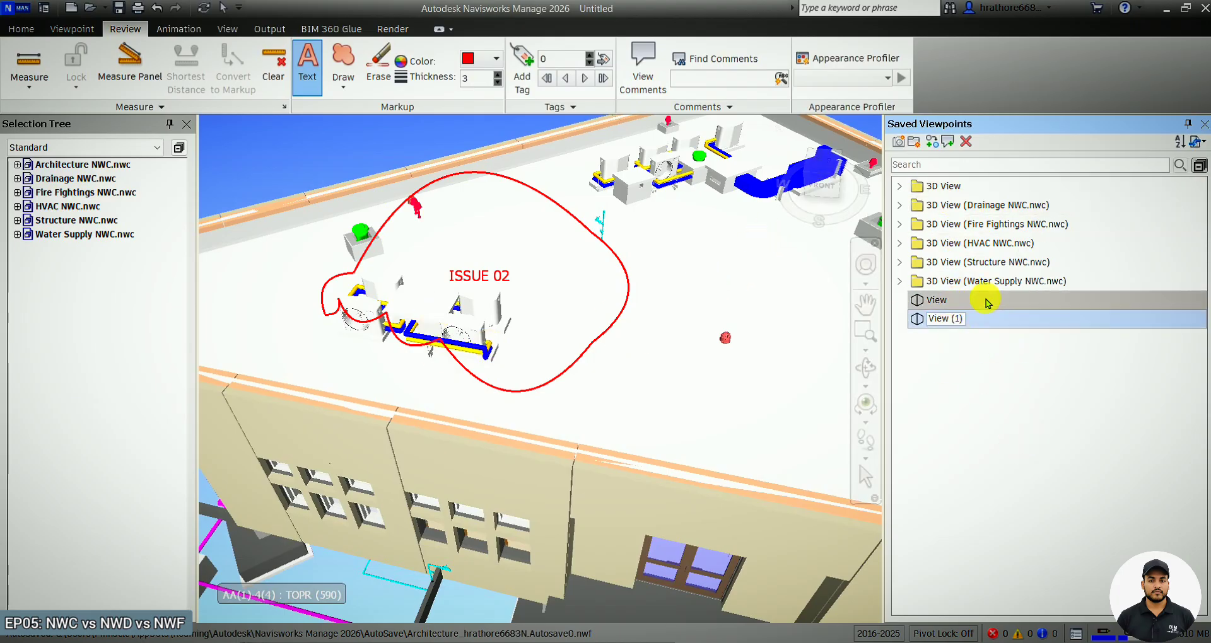
Rename the new markup viewpoint as issue.
right_click(978, 325)
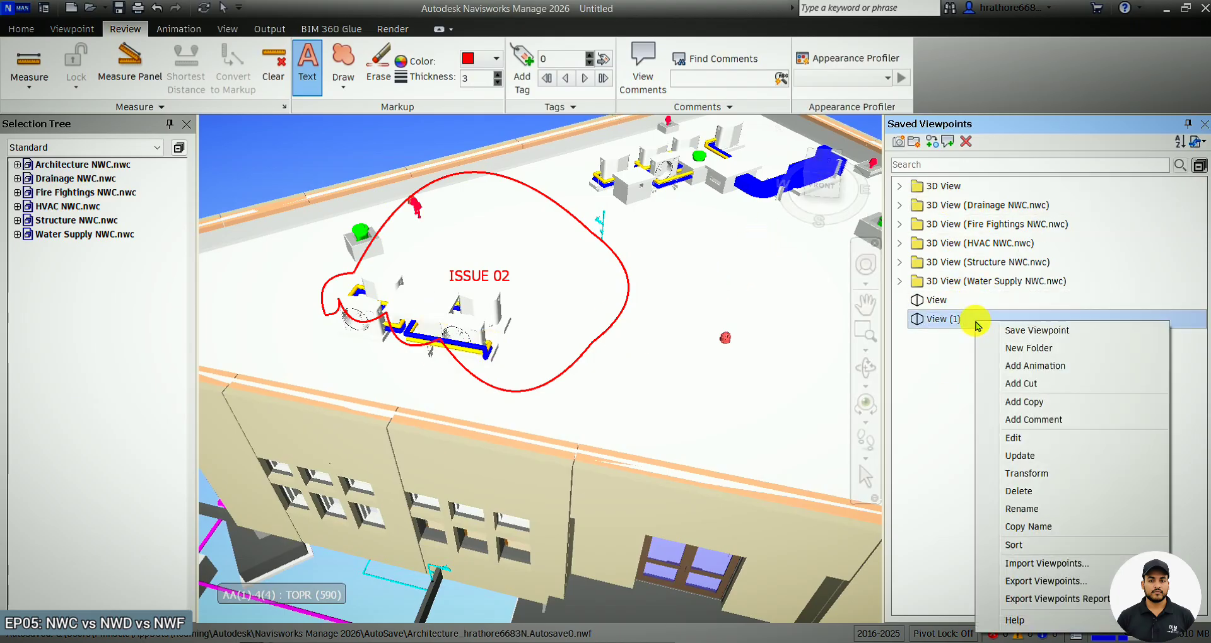
left_click(1040, 511)
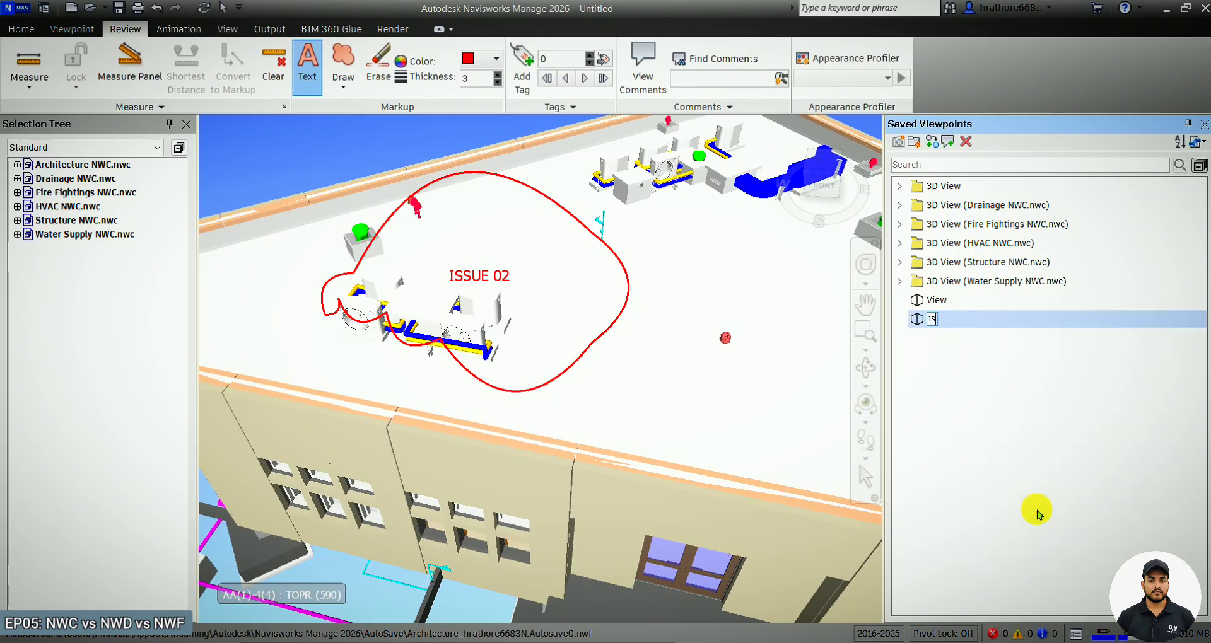
type("issue")
key("Return")
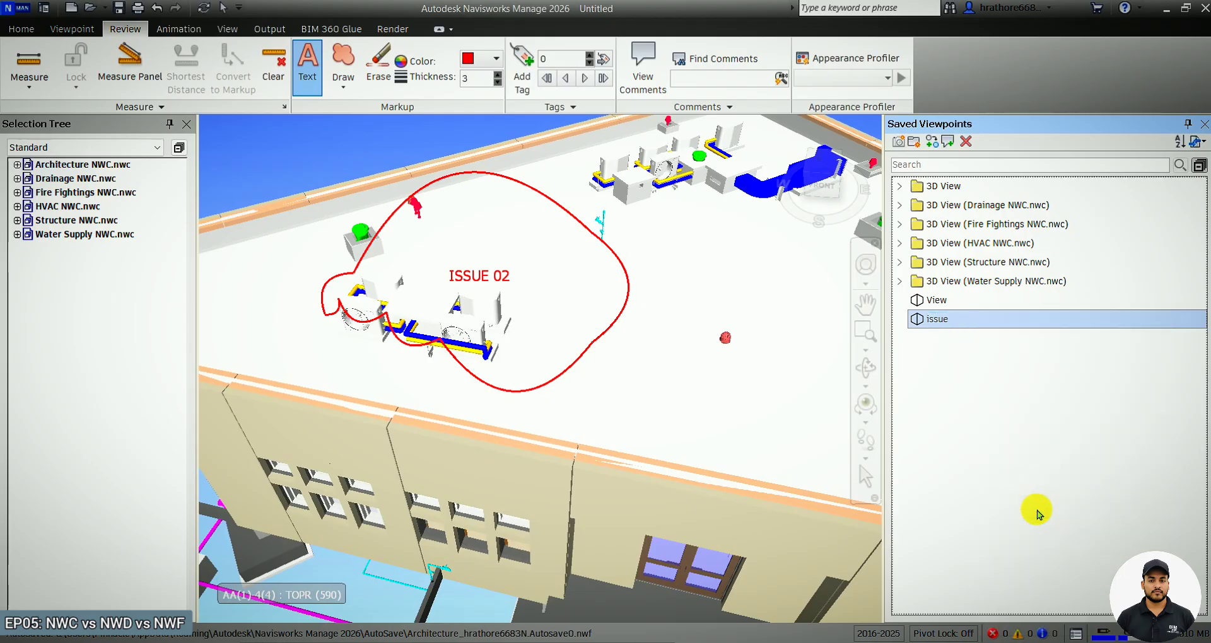
Save the model as Test NWF FOR TEAM in the Downloads folder.
scroll(527, 405, "down", 5)
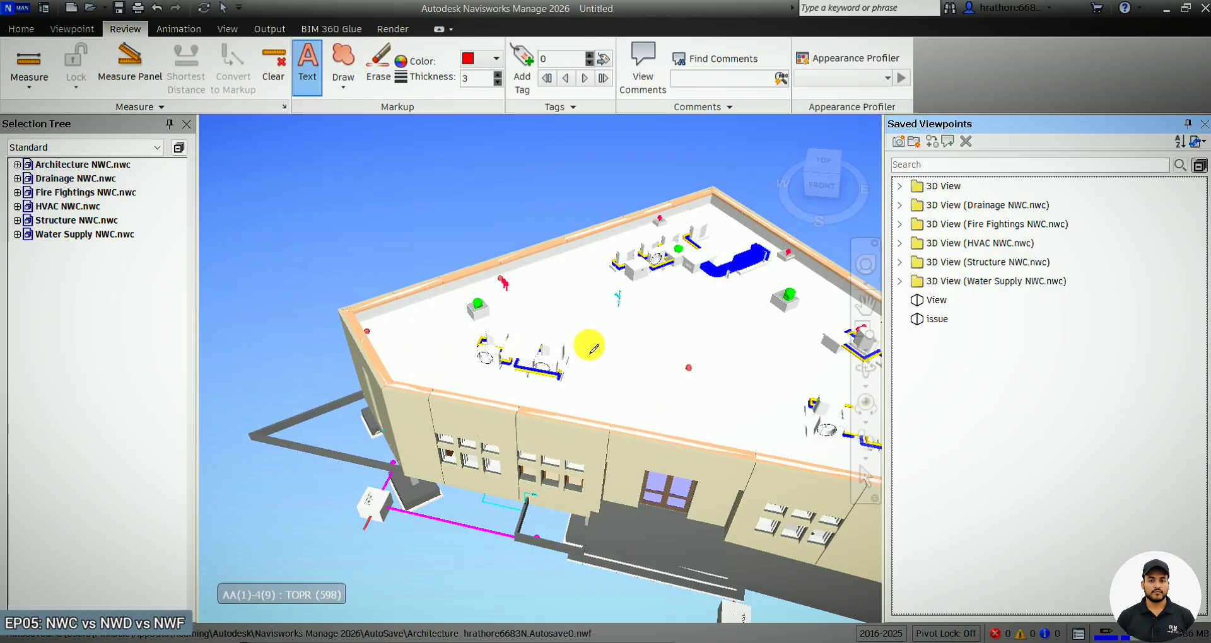
left_click(28, 11)
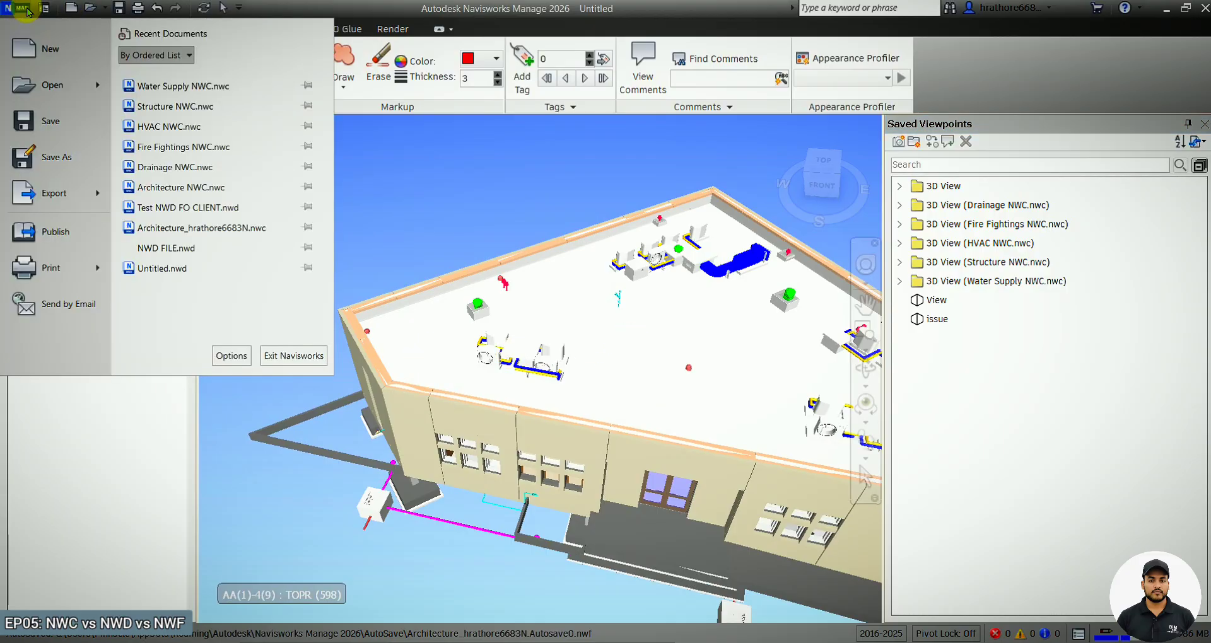
left_click(74, 148)
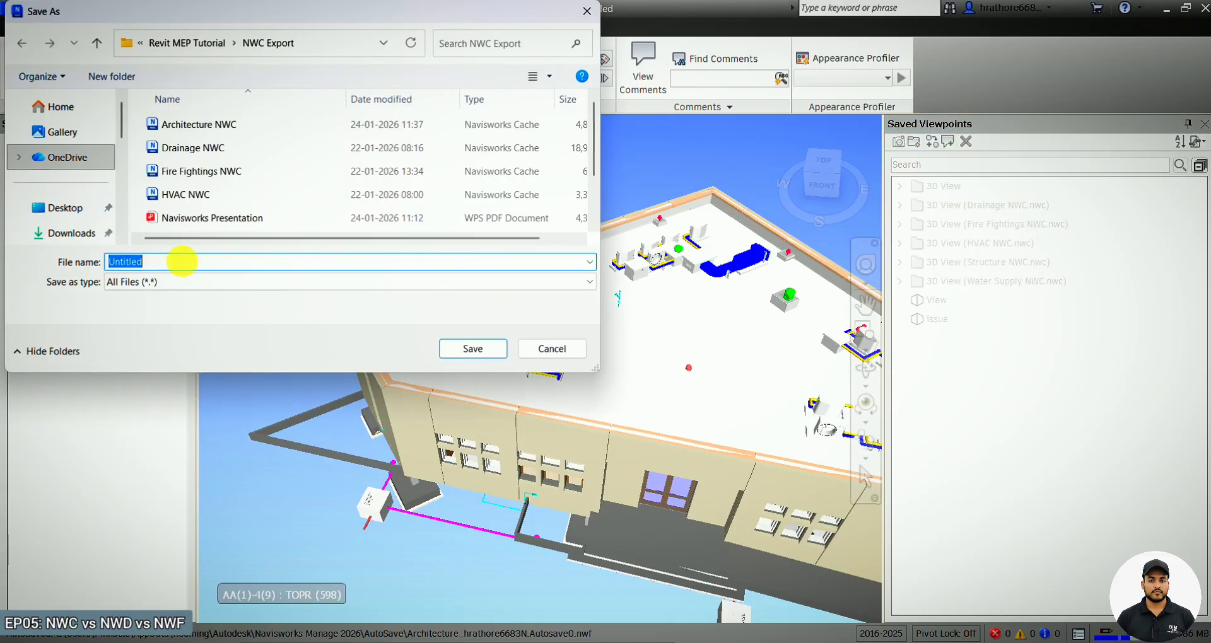
left_click(69, 233)
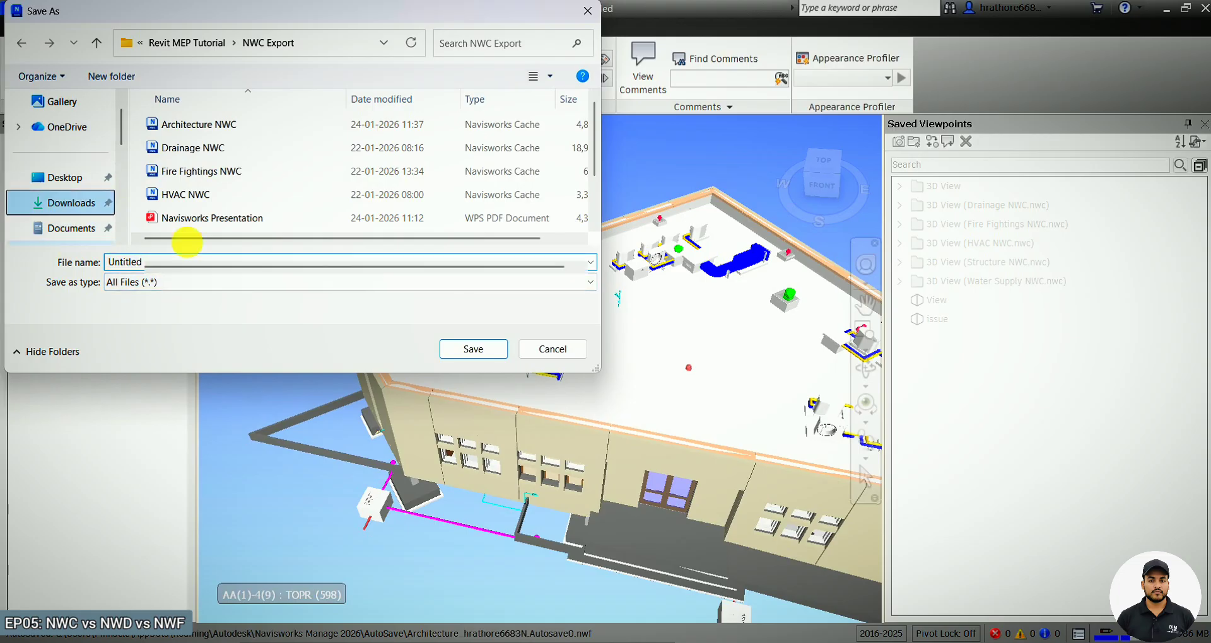
double_click(199, 285)
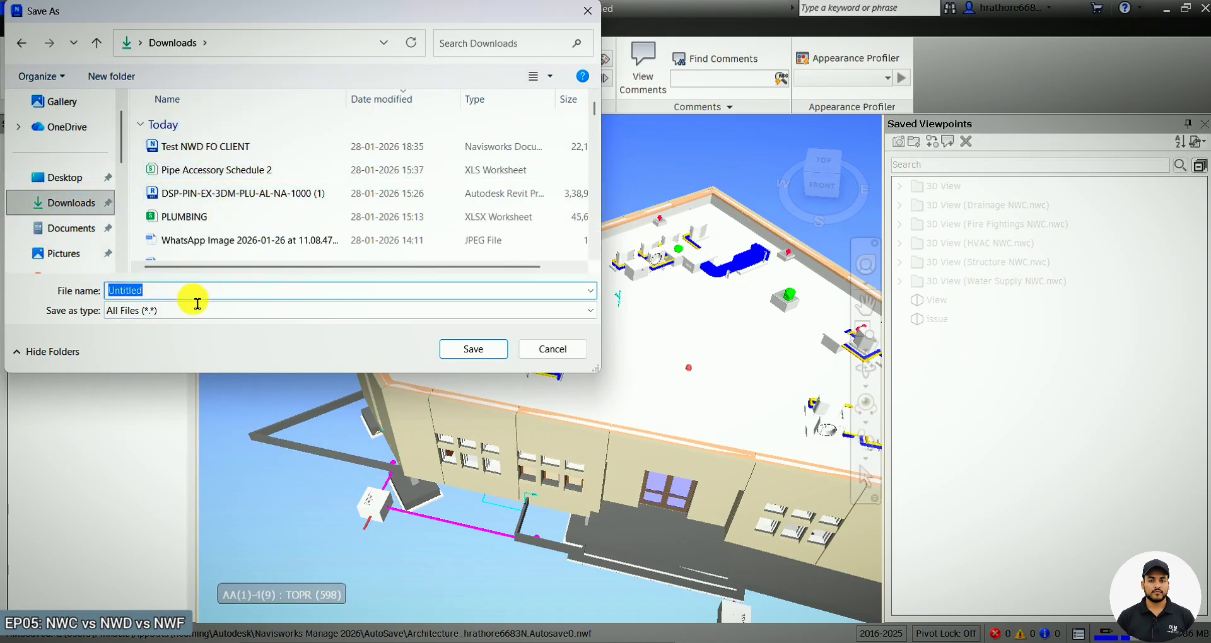
key("Caps_Lock")
type("Test")
key("Caps_Lock")
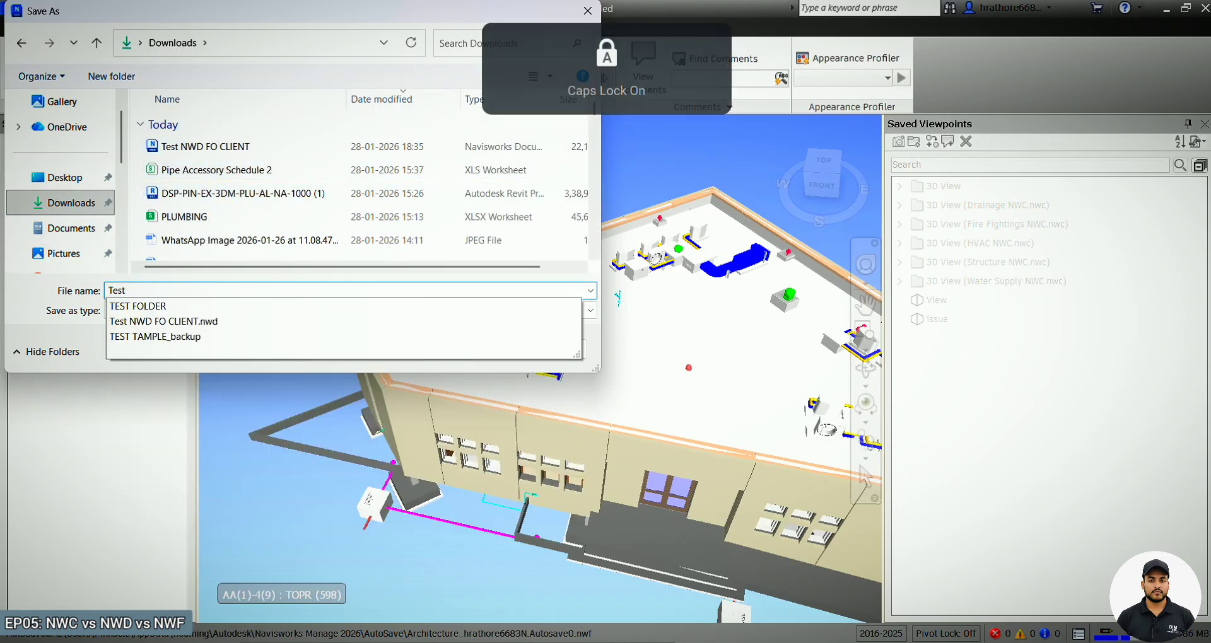
type("NWF FOR TEAM")
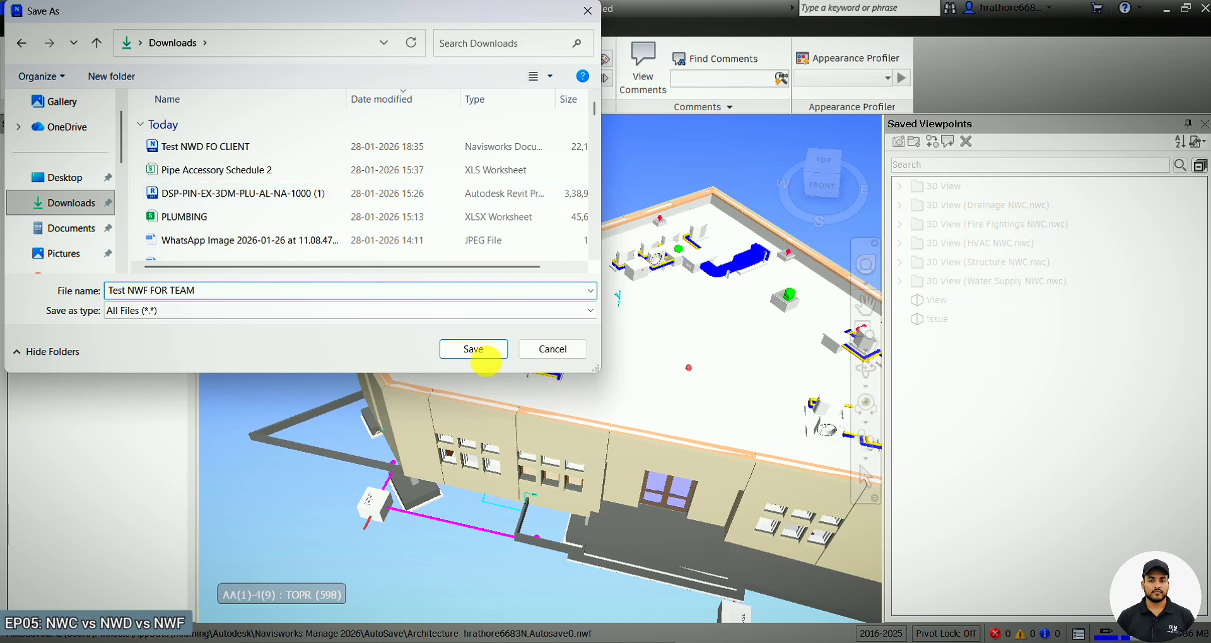
left_click(480, 349)
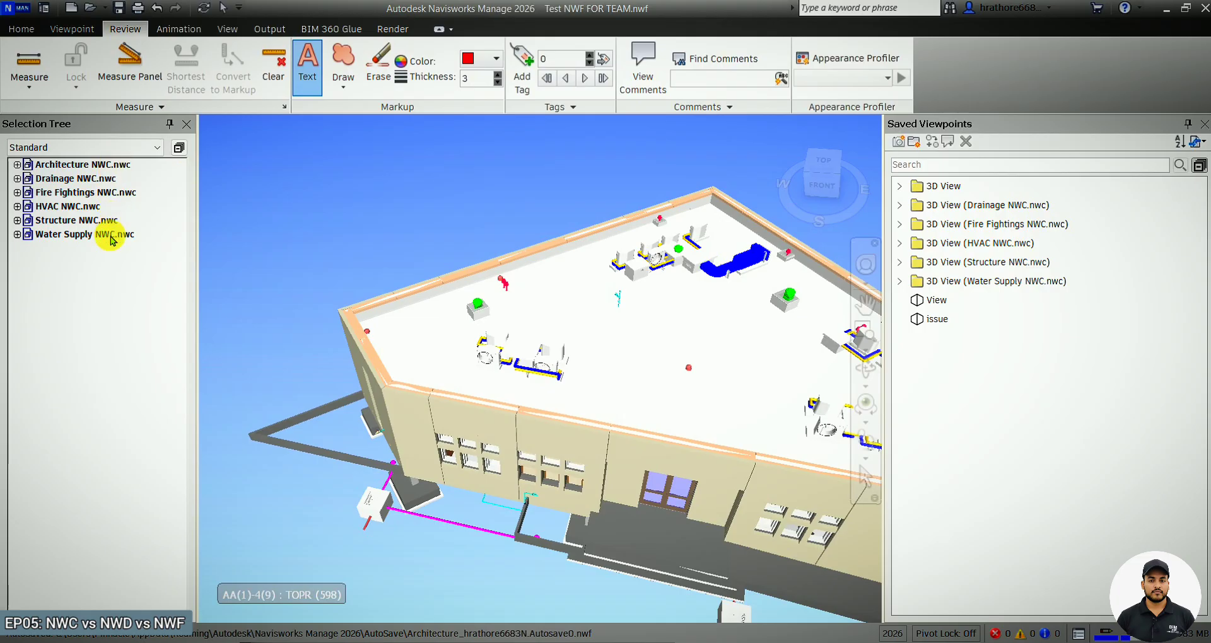
Select the Architecture NWC.nwc model in the selection tree and switch to the Revit architecture model.
scroll(529, 350, "down", 2)
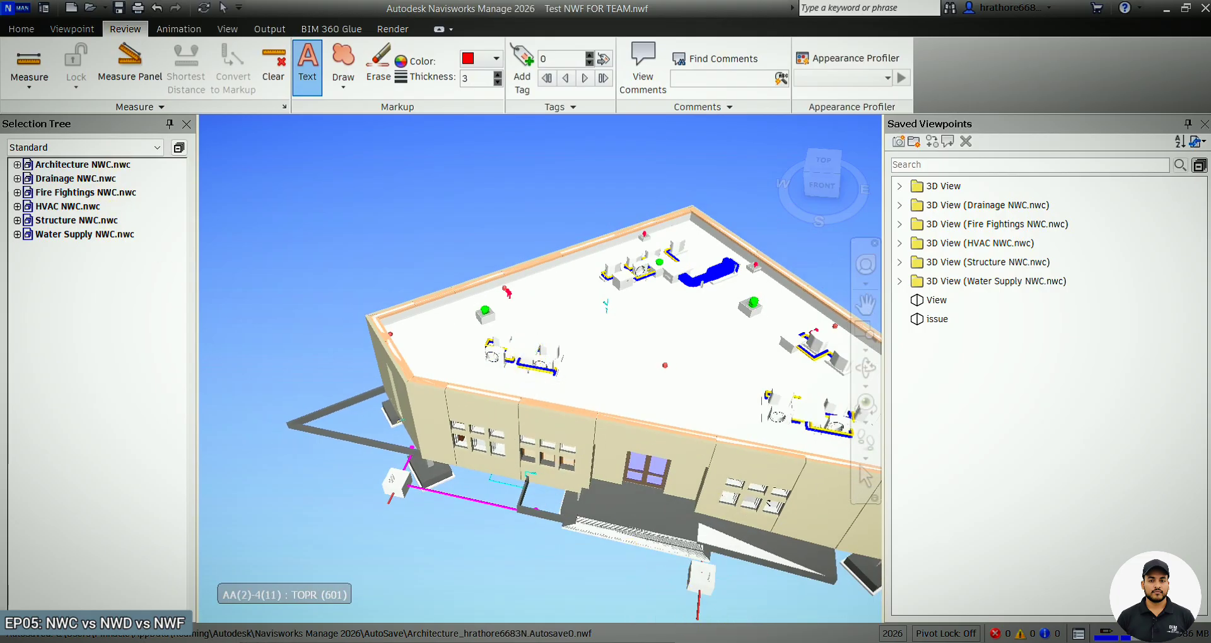
left_click(113, 164)
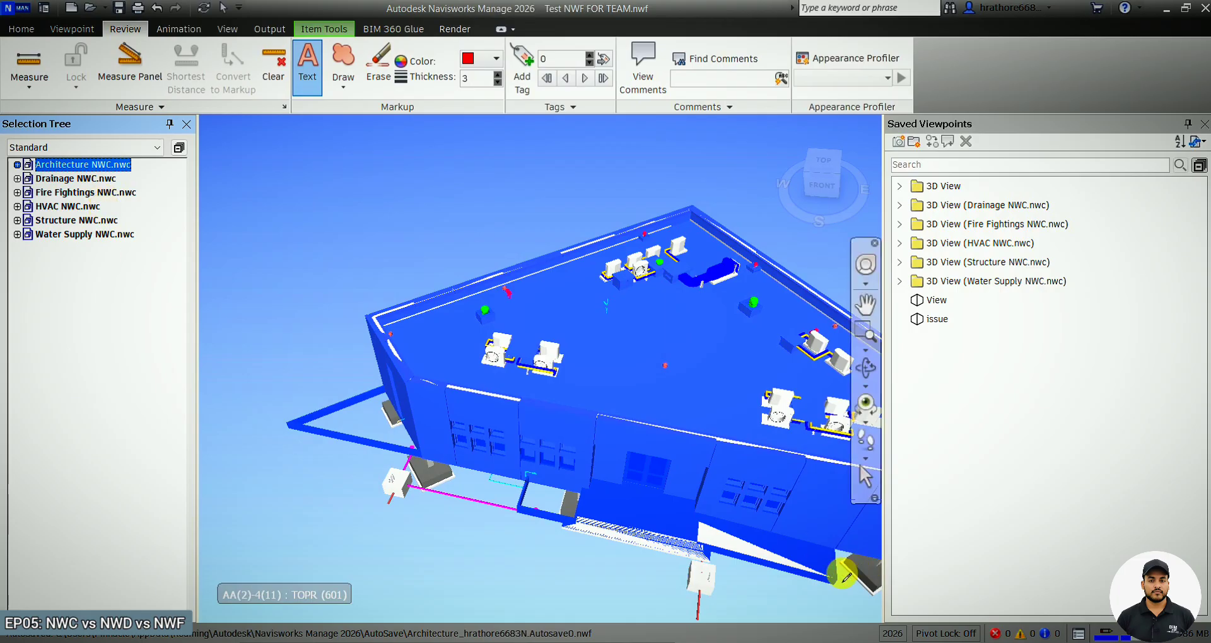
mouse_move(836, 642)
left_click(804, 598)
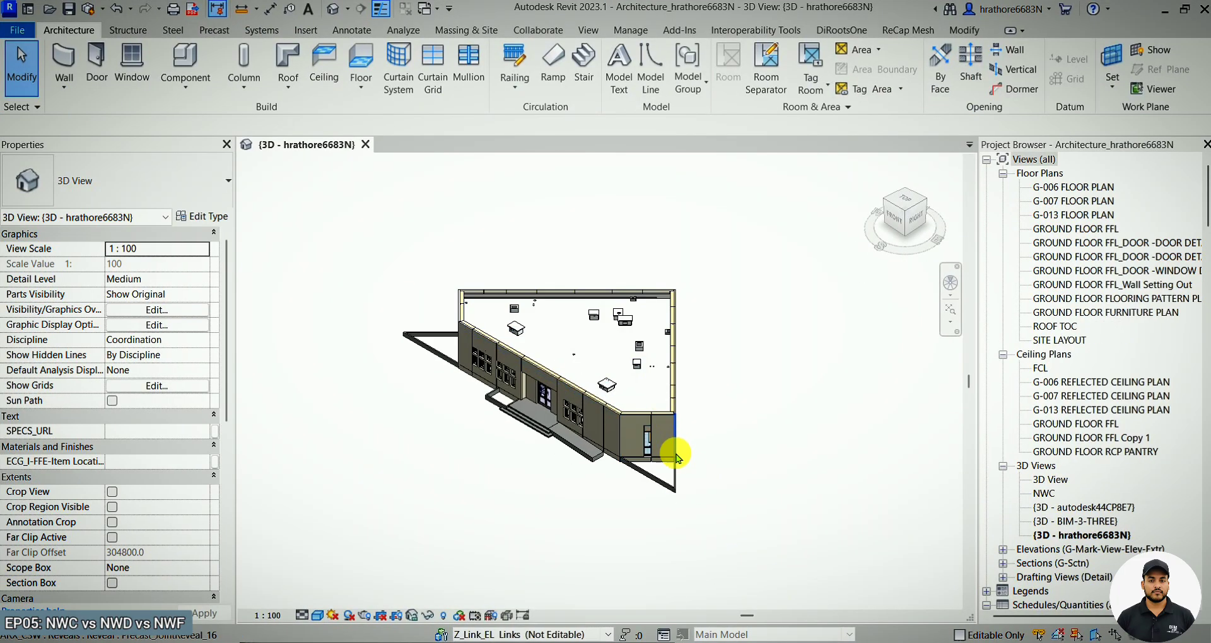
Delete the entrance stair, its granite base wall and the ramp from the Revit 3D view.
scroll(676, 459, "up", 2)
left_click(548, 505)
scroll(542, 437, "up", 2)
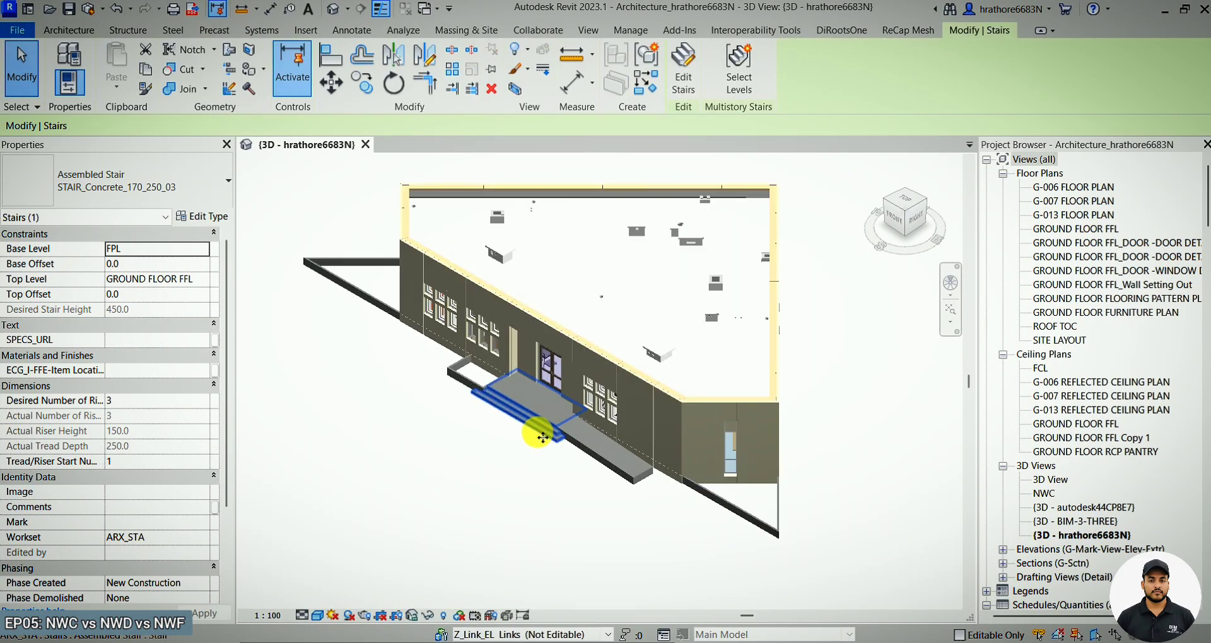
left_click(609, 475, "ctrl")
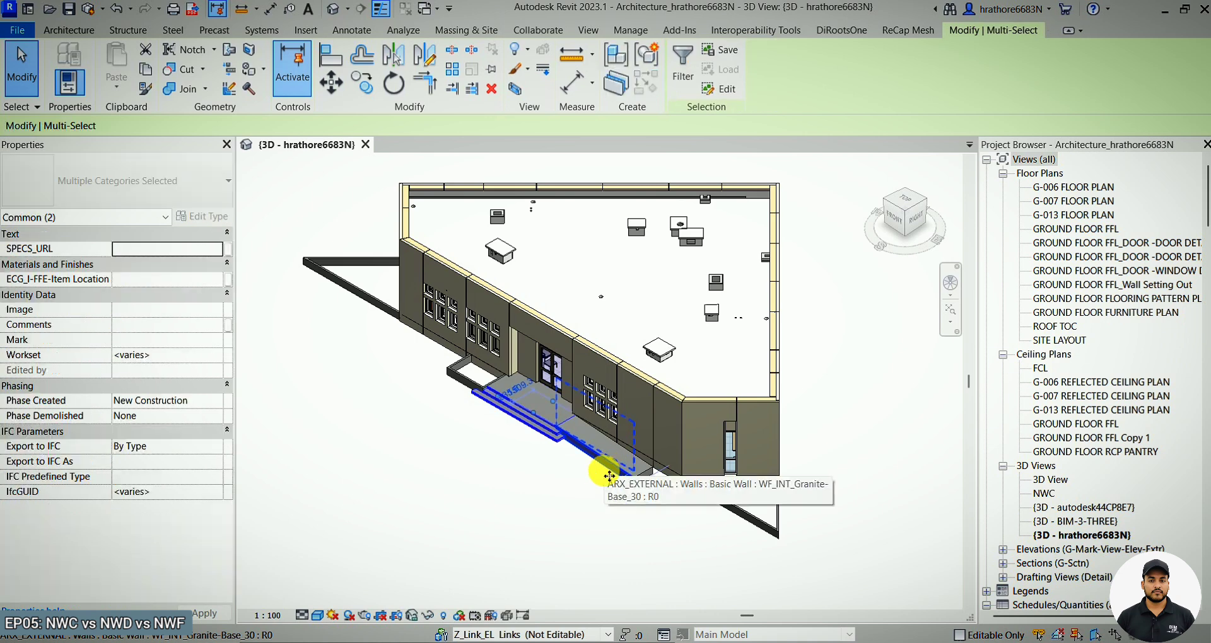
key("Delete")
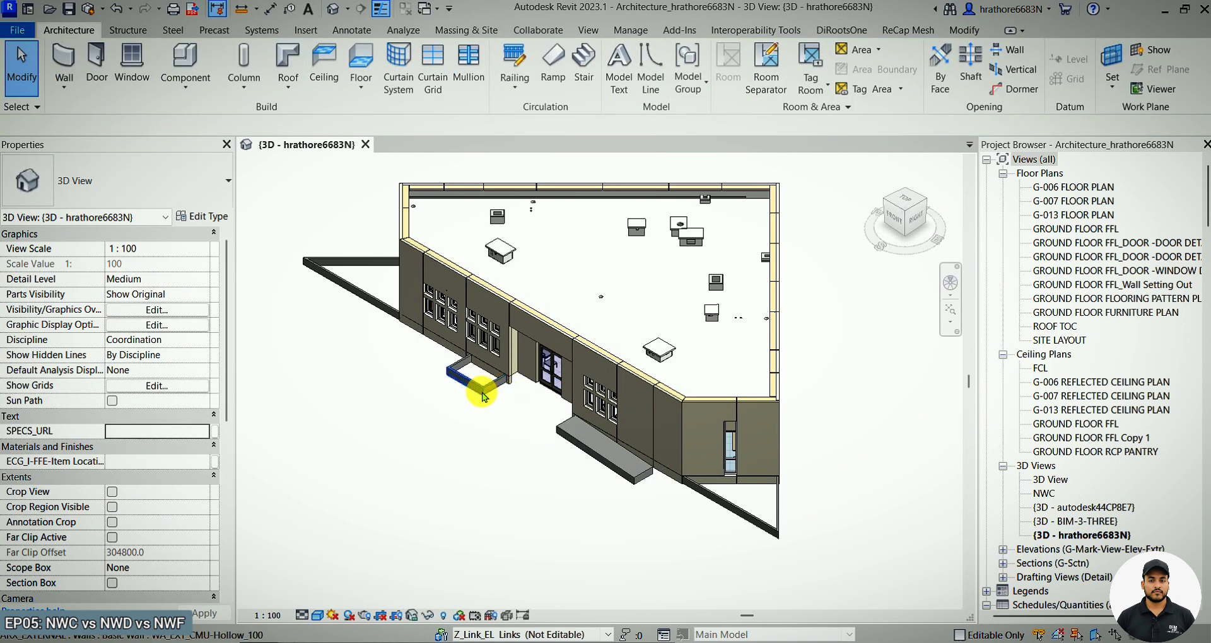
left_click(598, 463)
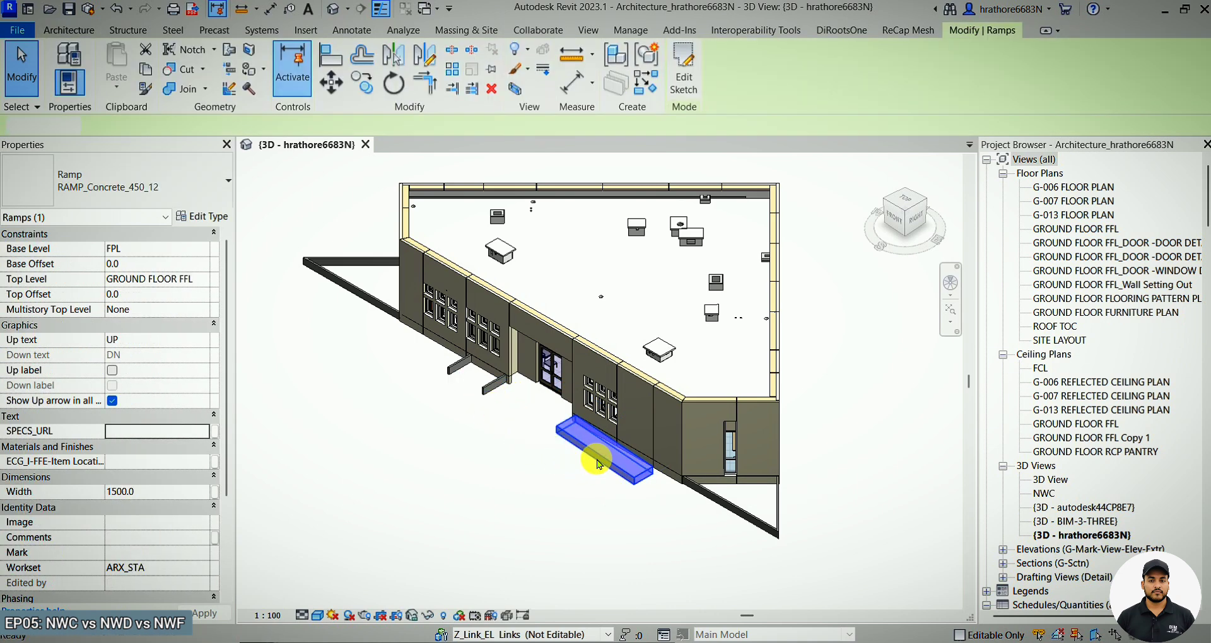
key("Delete")
Export the Revit model as Architecture NWC into the NWC Export folder, replacing the existing file.
scroll(533, 508, "down", 3)
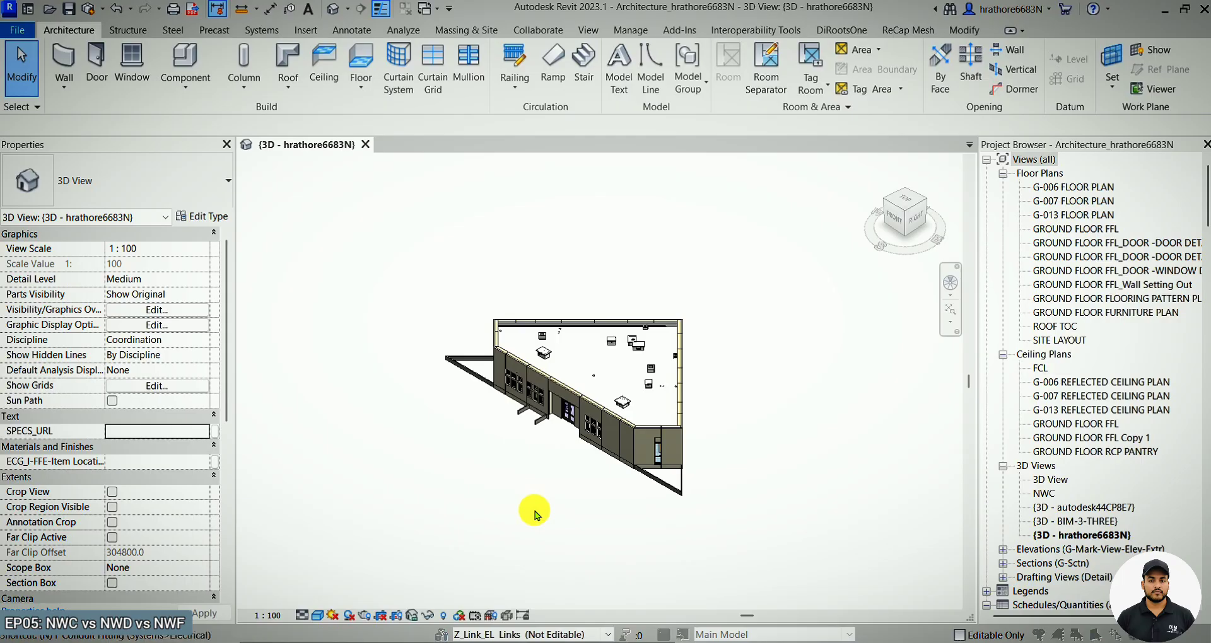
key("w")
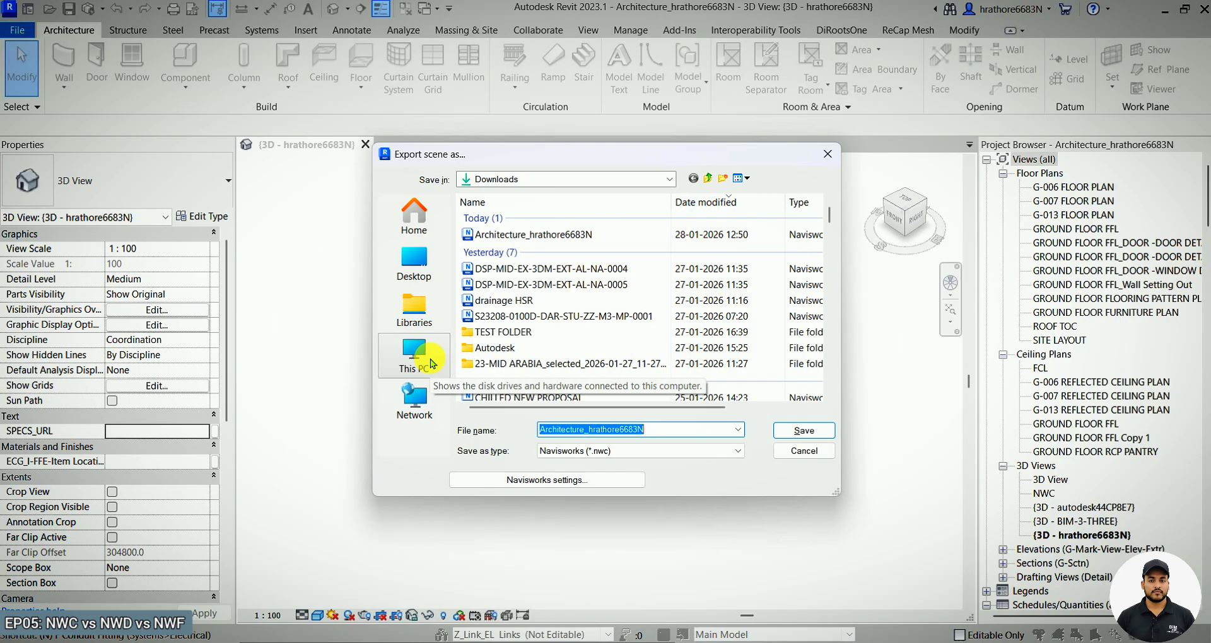
left_click(413, 260)
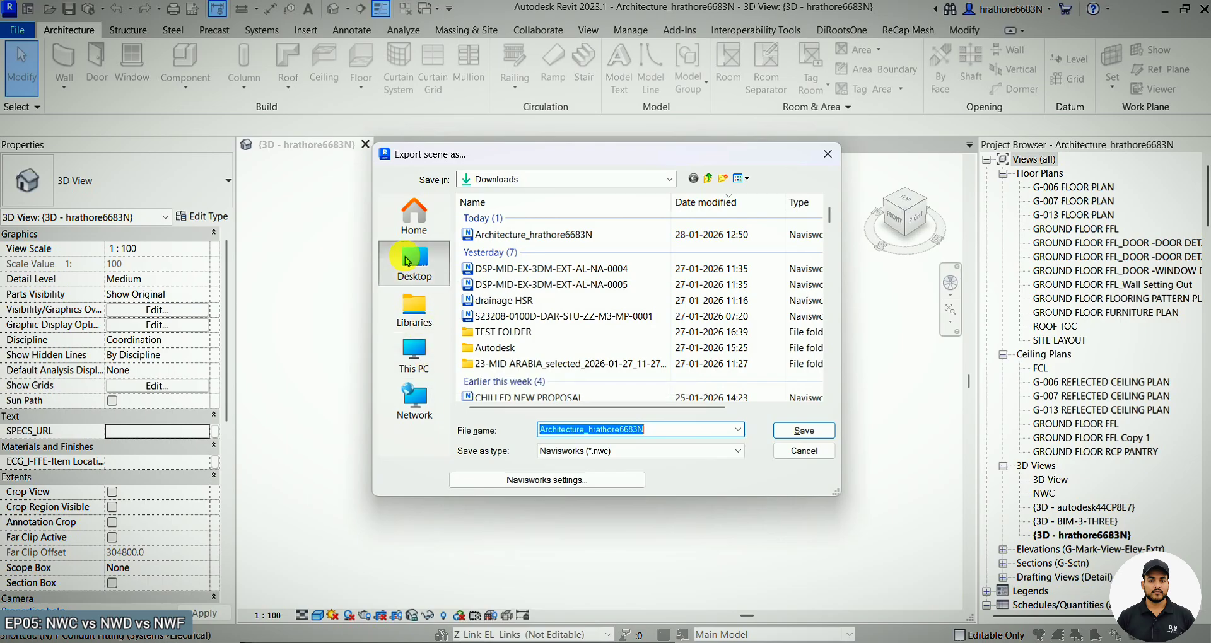
double_click(511, 309)
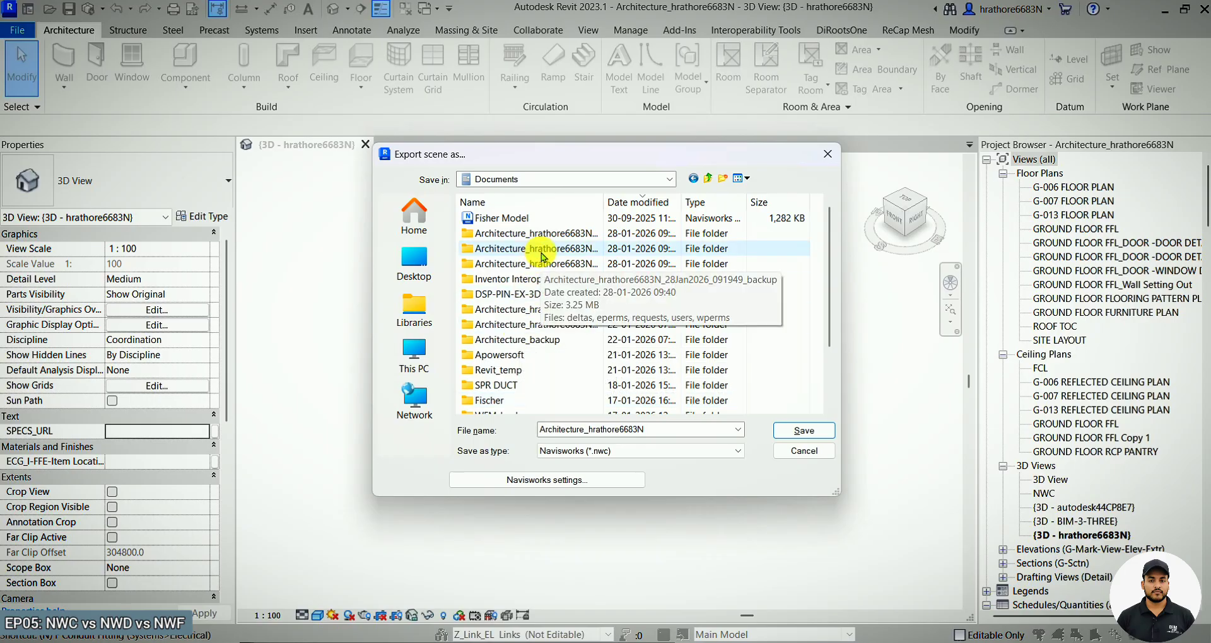
double_click(519, 354)
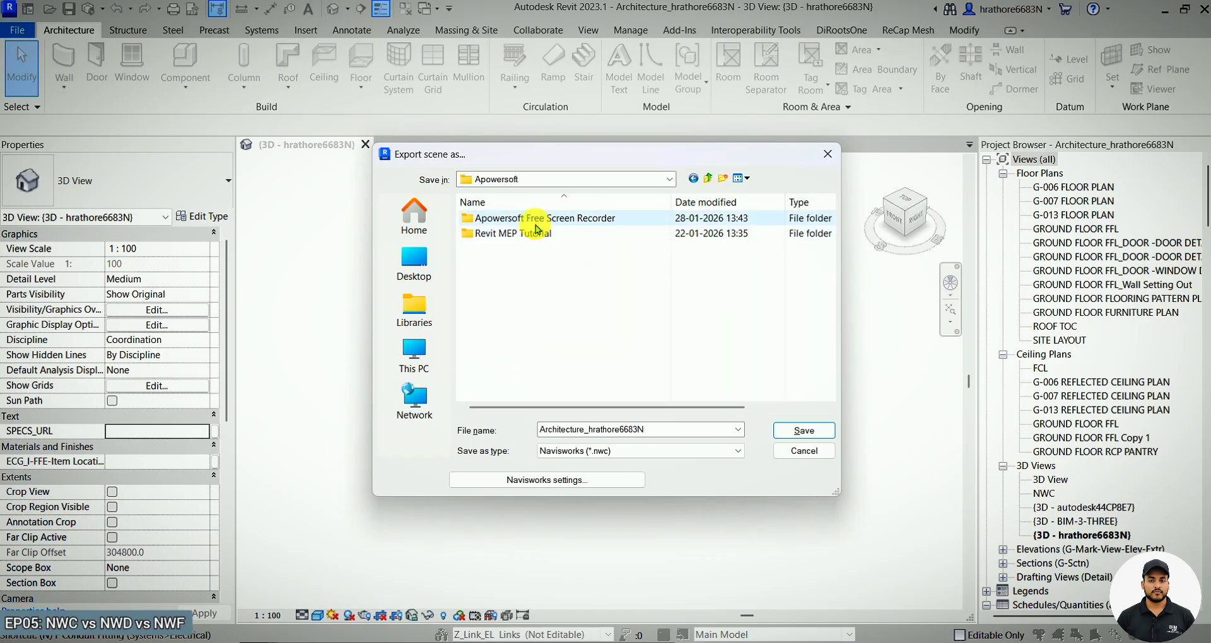
double_click(524, 233)
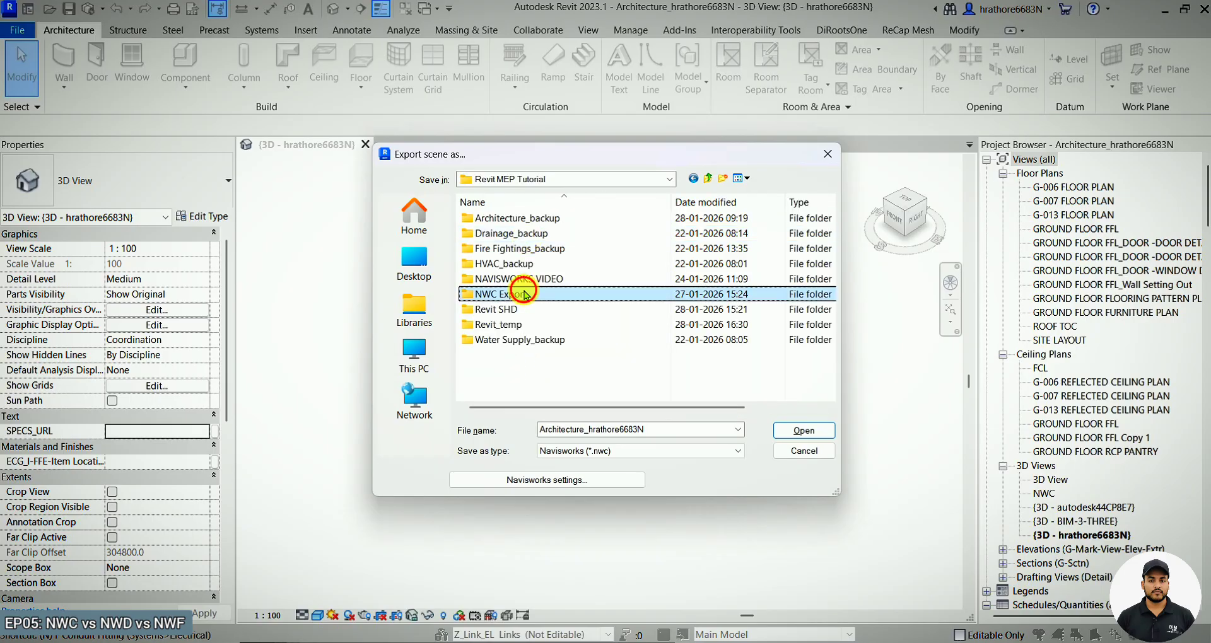
double_click(504, 294)
left_click(546, 217)
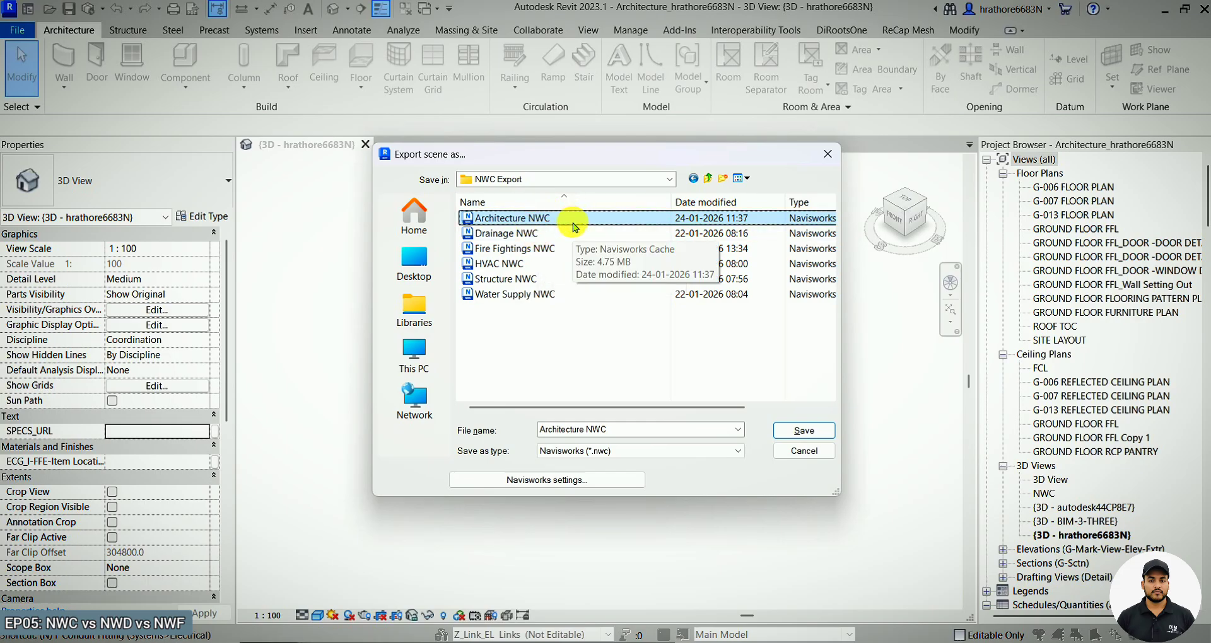
left_click(803, 434)
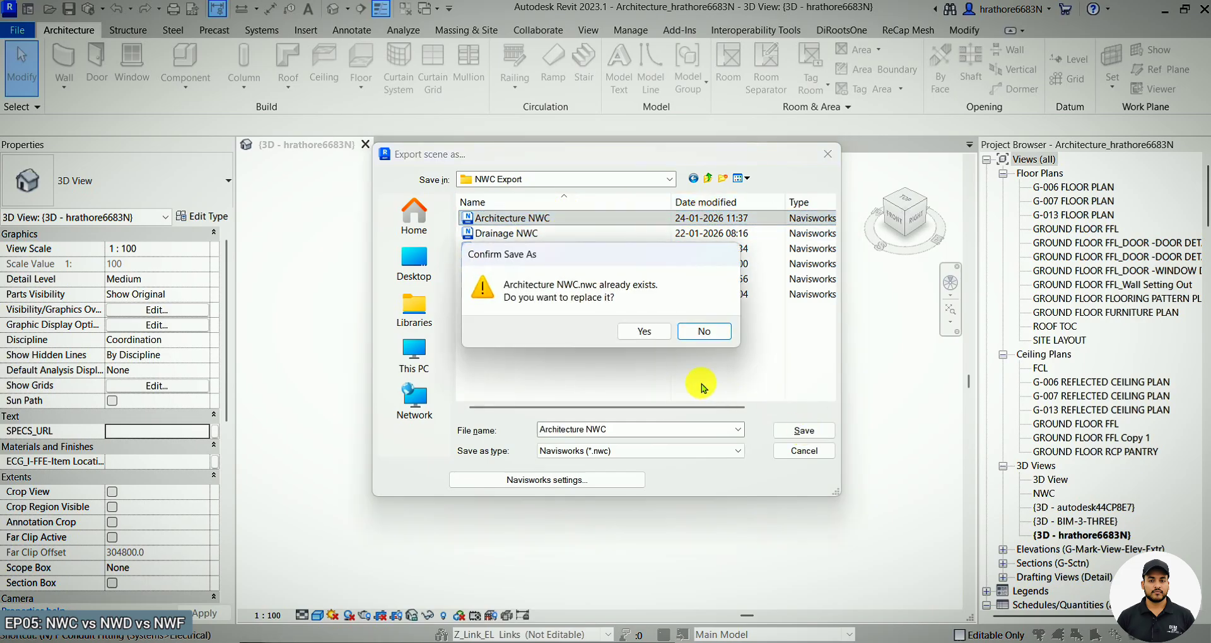
left_click(644, 332)
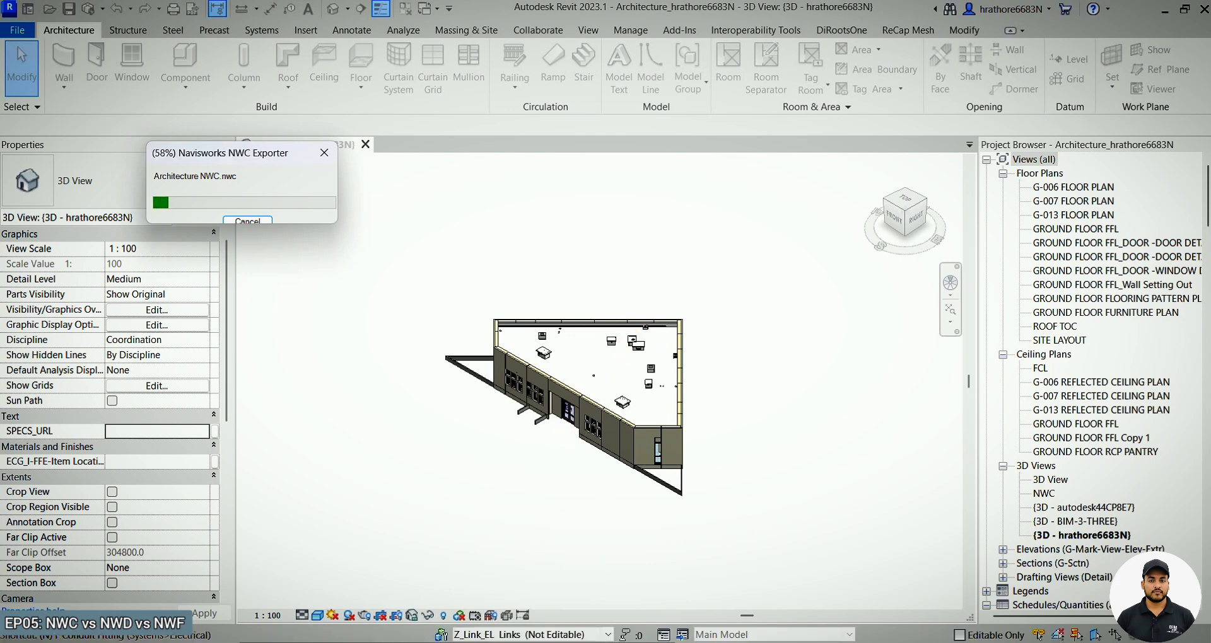
Launch Navisworks Manage 2023 by searching the Start menu for manage.
left_click(776, 593)
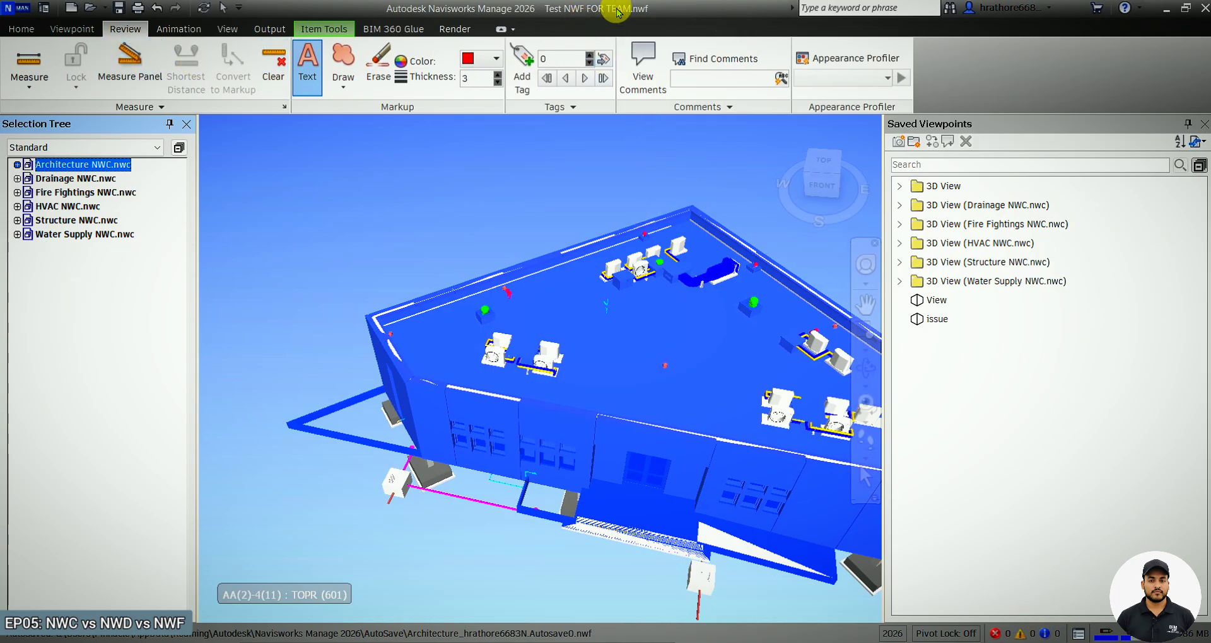
key("super")
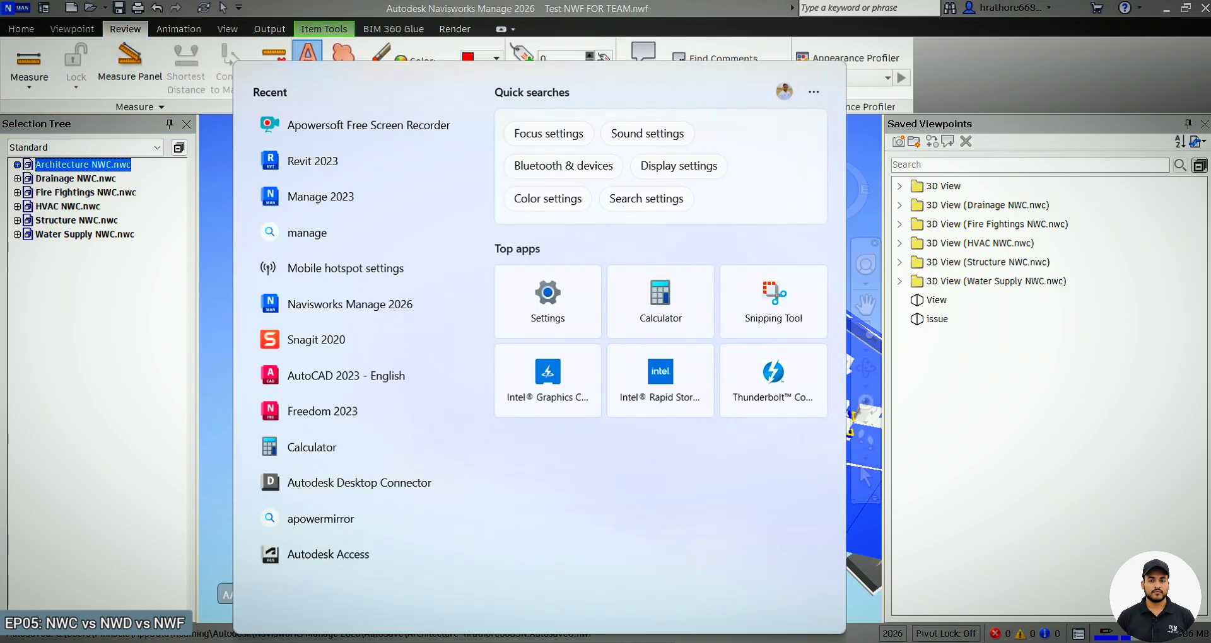
type("manage")
key("Escape")
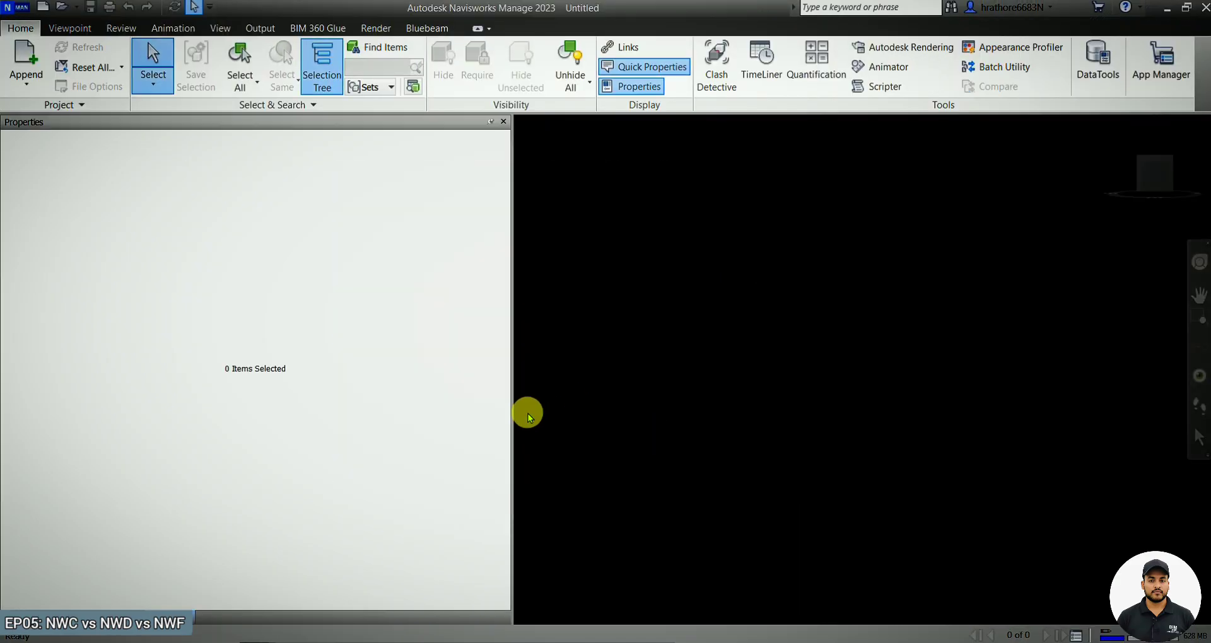
Append the Test NWD FO CLIENT file from Downloads into the empty Navisworks Manage 2023 session.
left_click_drag(514, 444, 196, 419)
left_click(42, 91)
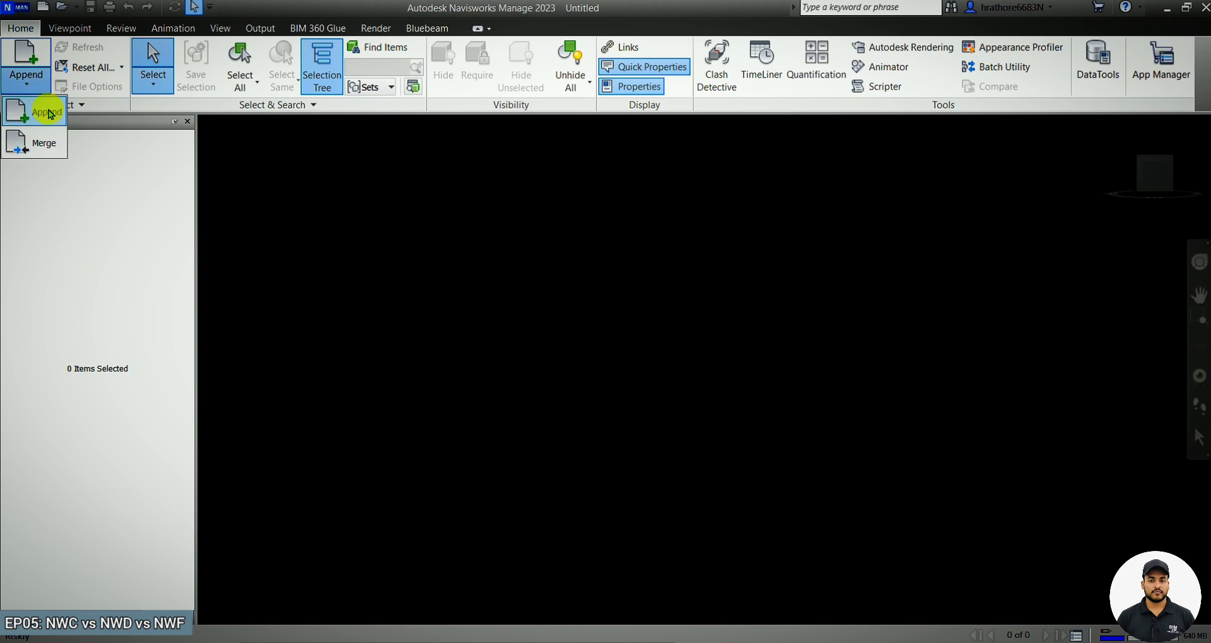
left_click(41, 116)
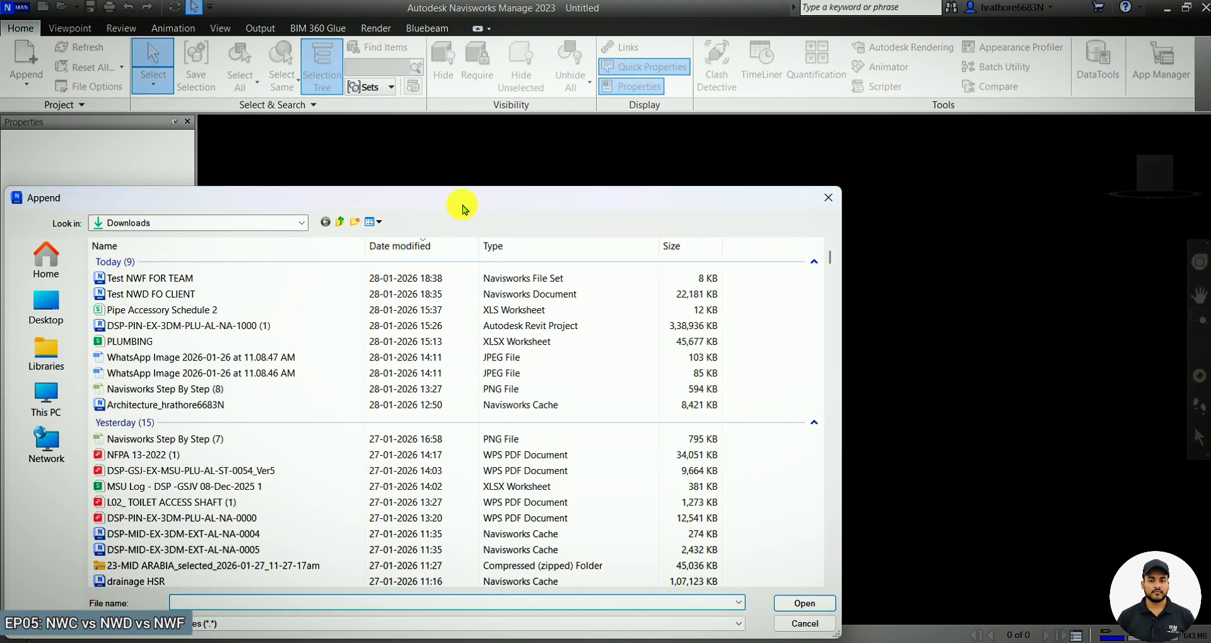
left_click_drag(465, 203, 543, 154)
left_click(277, 240)
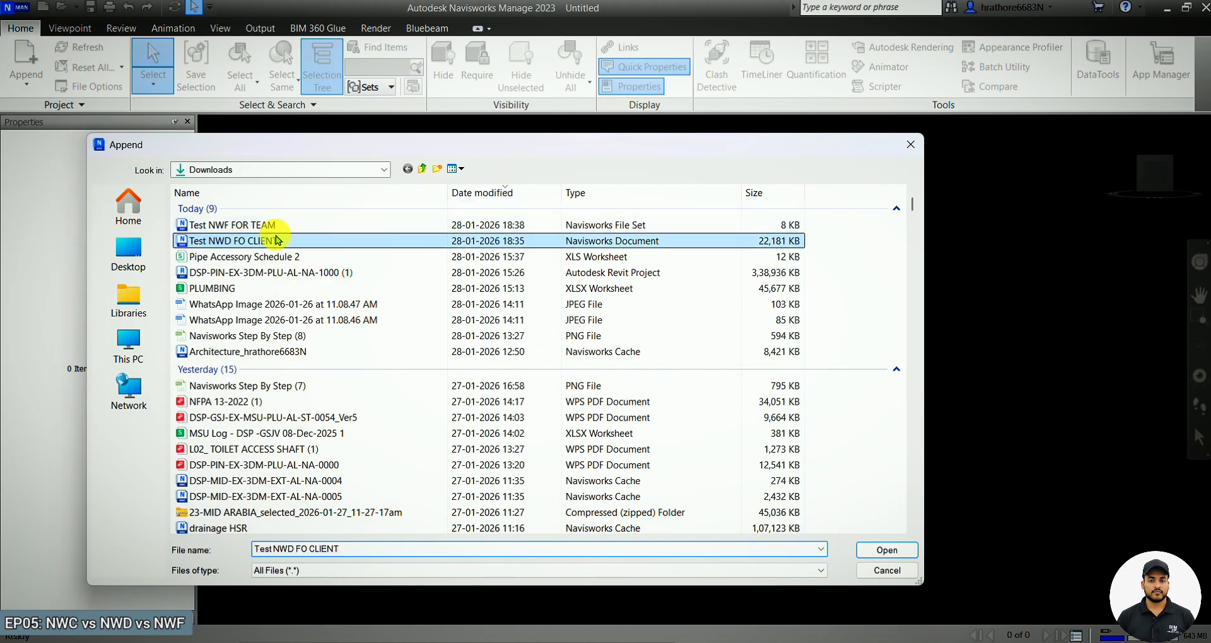
left_click(881, 560)
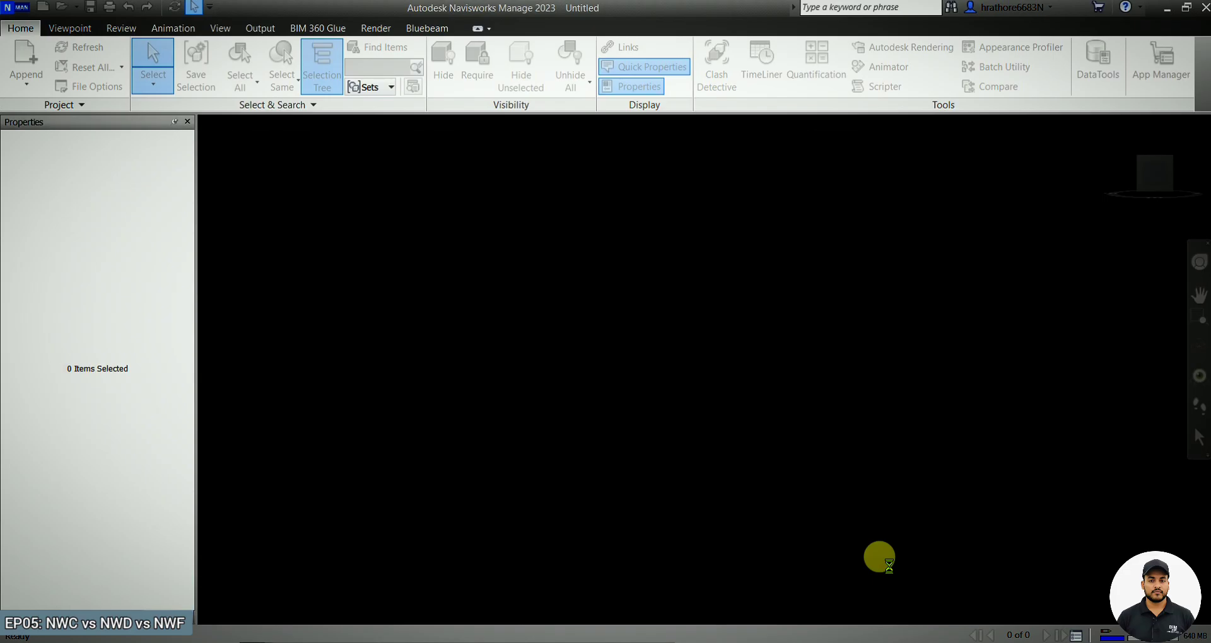
scroll(711, 331, "down", 4)
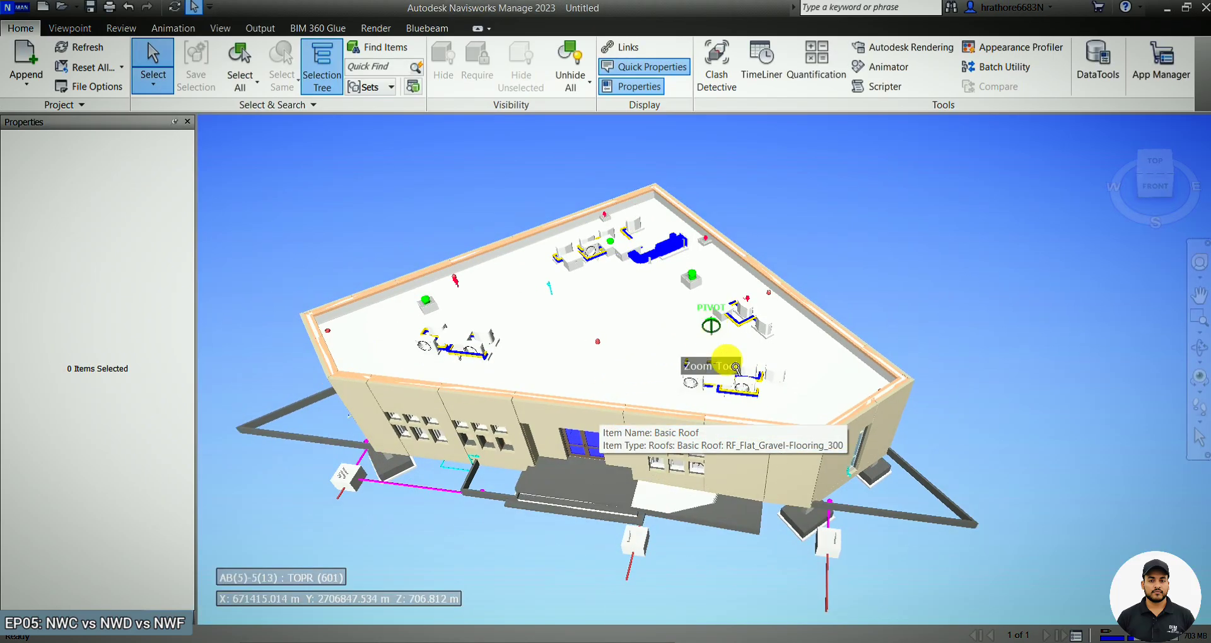
Open the Selection Tree and expand the Test NWD FO CLIENT file to list its discipline NWC models.
left_click(1199, 349)
left_click_drag(930, 438, 909, 431)
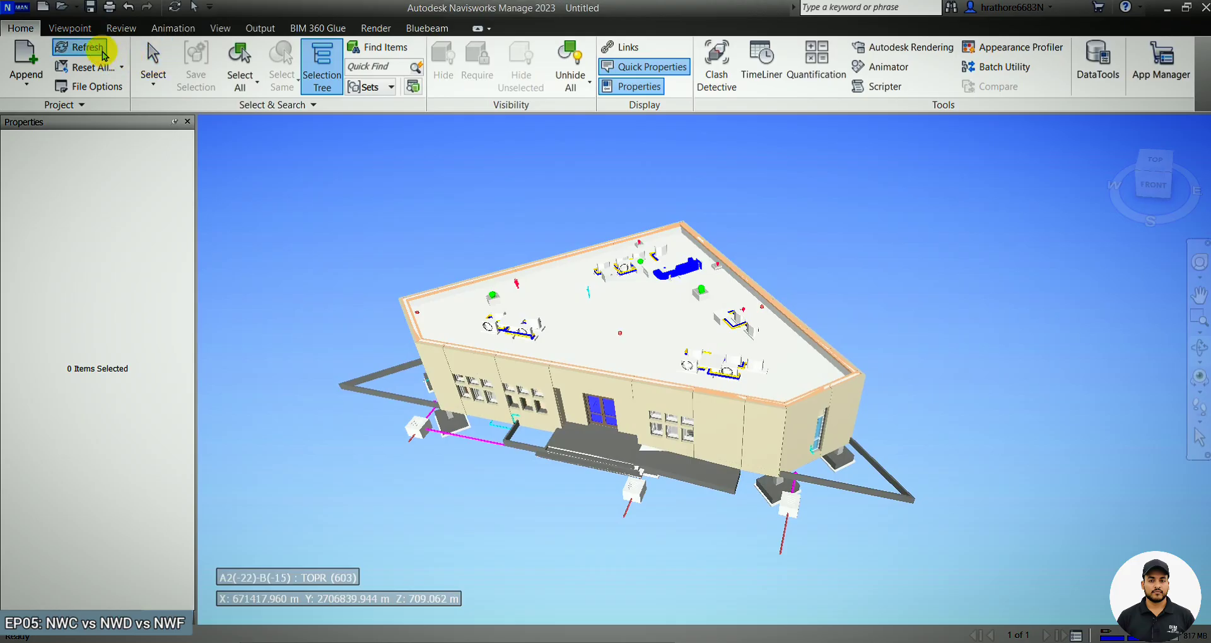
scroll(685, 458, "up", 2)
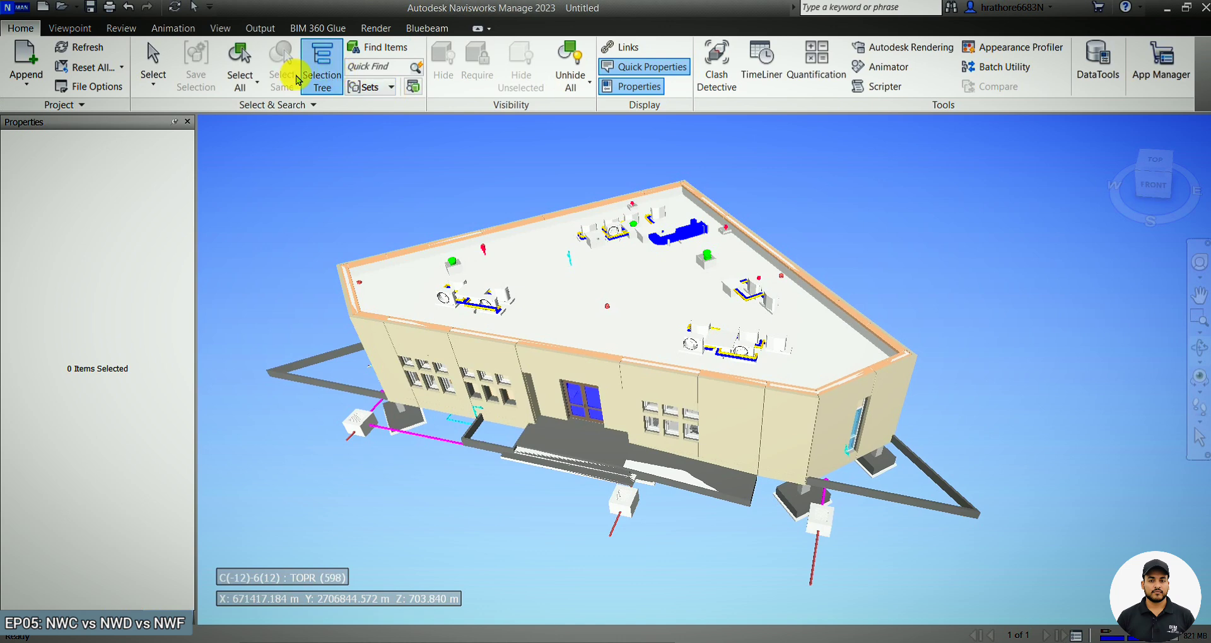
left_click(325, 88)
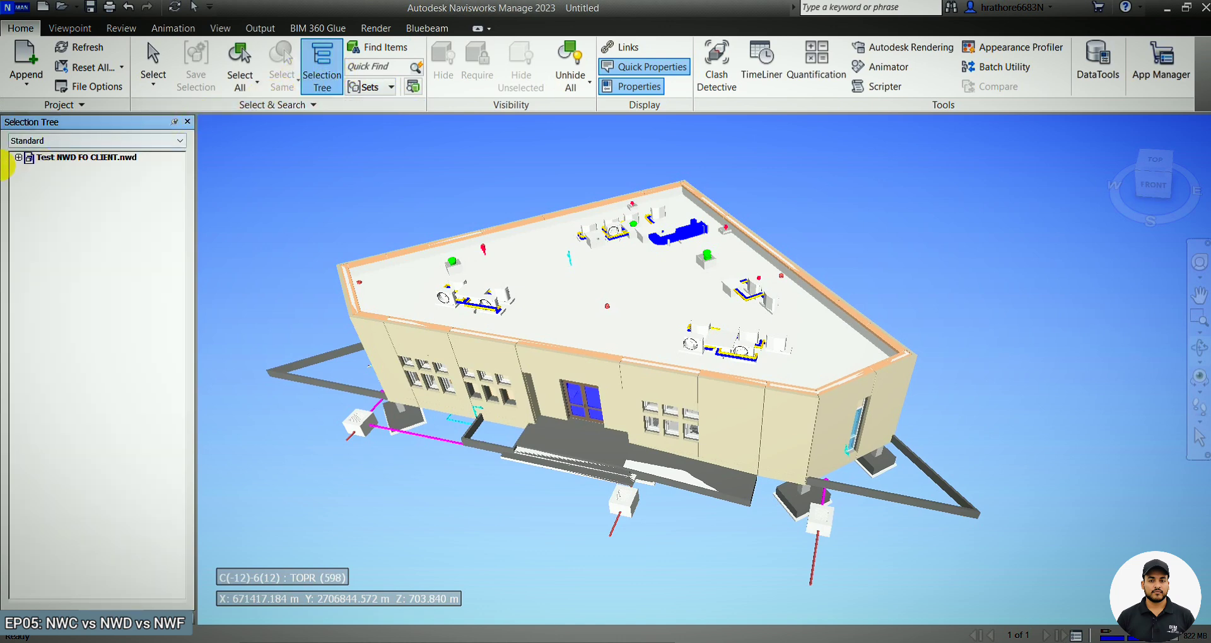
left_click(19, 157)
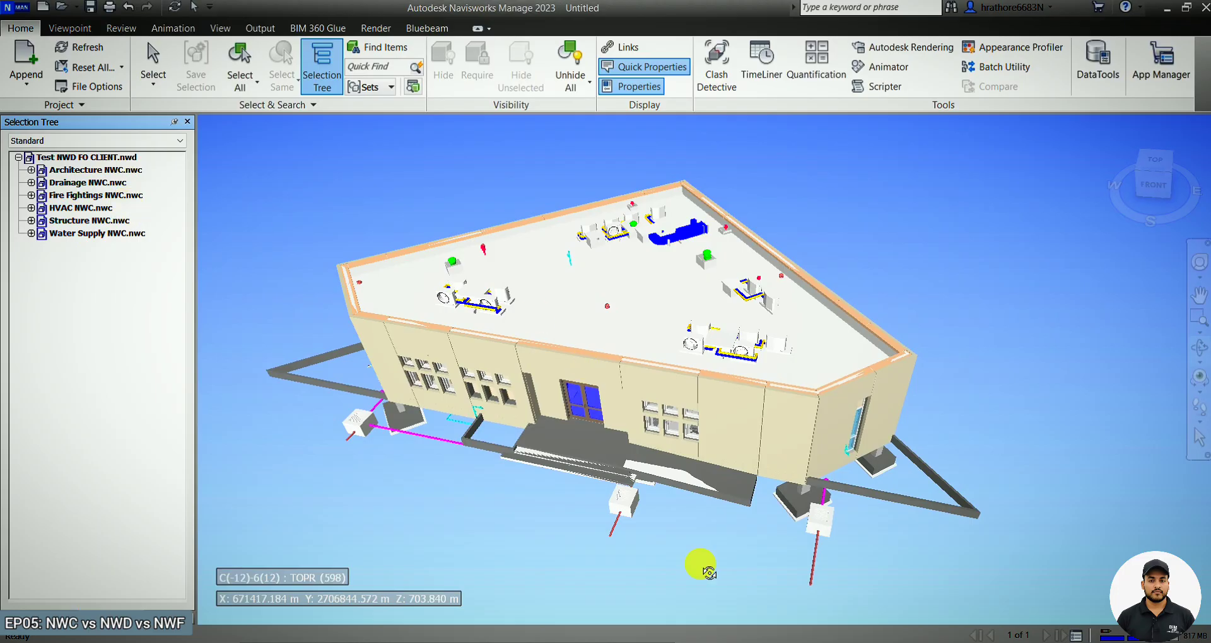
Switch to the Navisworks Manage 2026 session with Test NWF FOR TEAM.nwf and review the whole building.
mouse_move(739, 642)
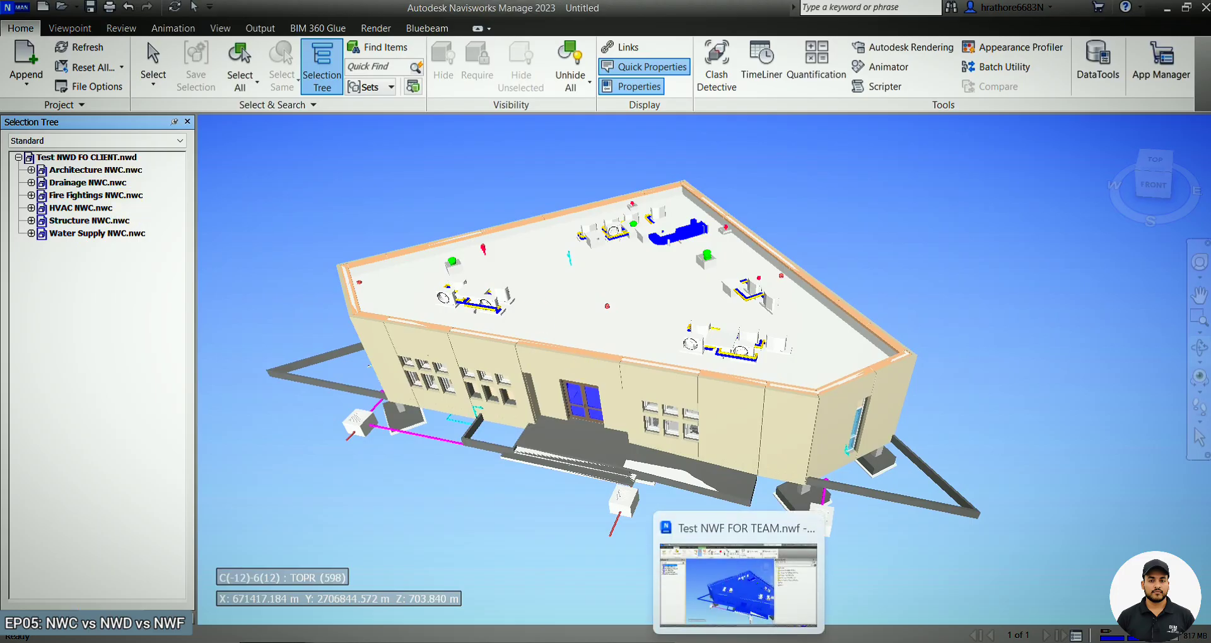
mouse_move(807, 642)
left_click(739, 642)
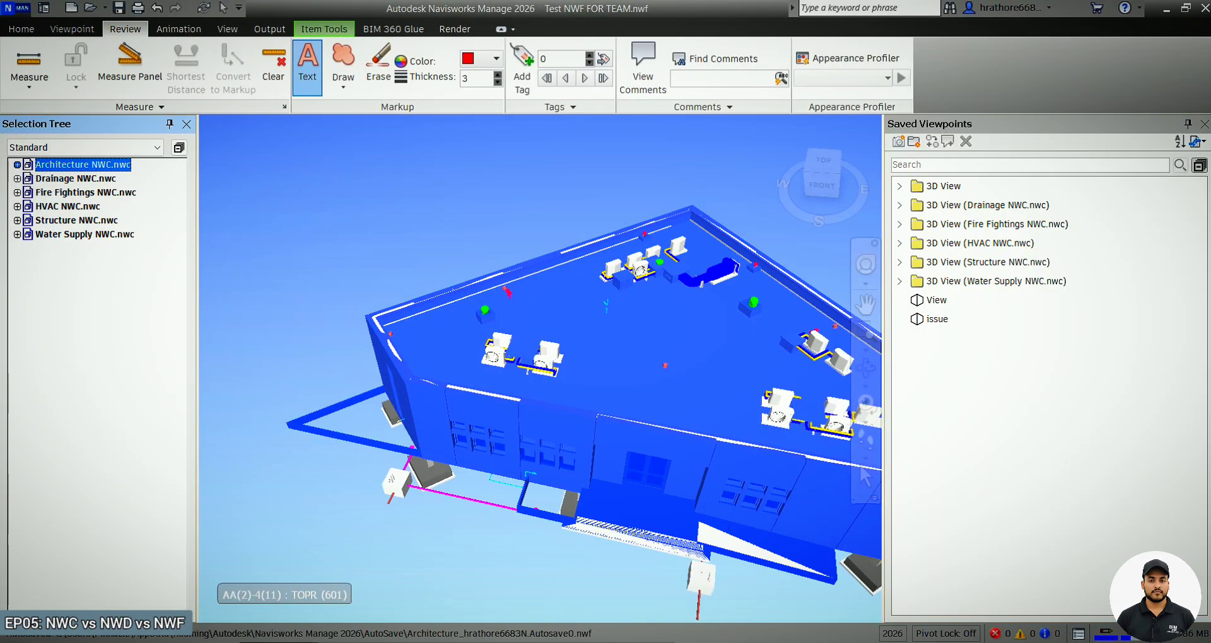
scroll(363, 179, "down", 3)
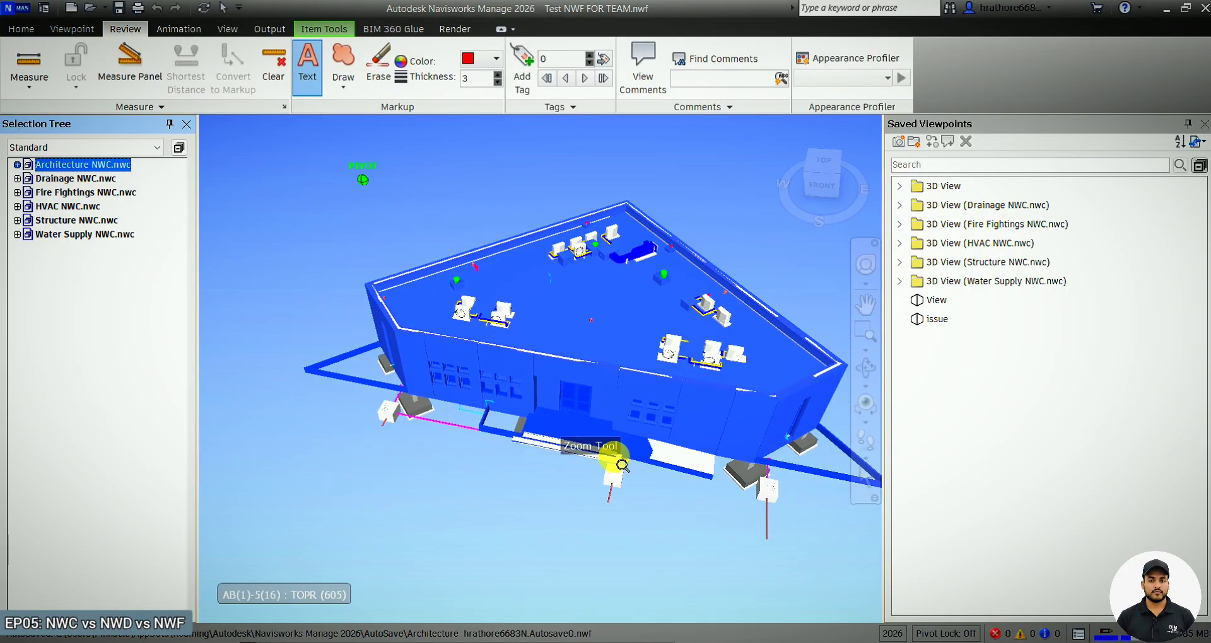
scroll(620, 460, "up", 3)
key("Escape")
scroll(427, 425, "down", 2)
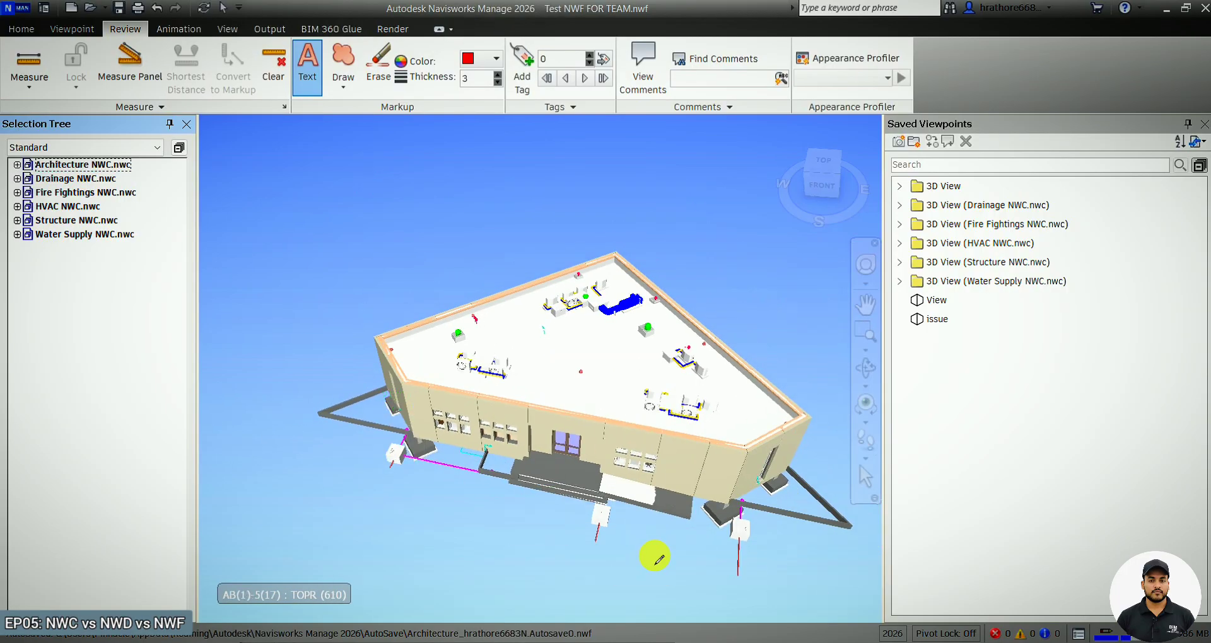
scroll(654, 556, "up", 3)
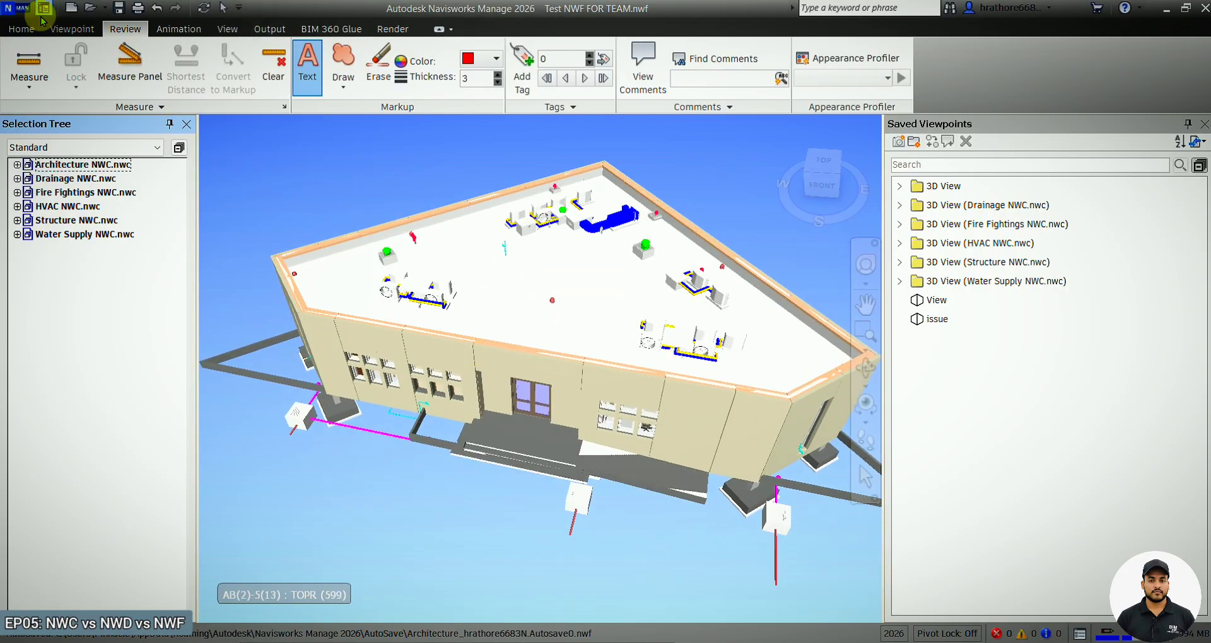
Refresh the NWF project so the modified Architecture NWC reloads without the entrance stair and ramp.
left_click(22, 29)
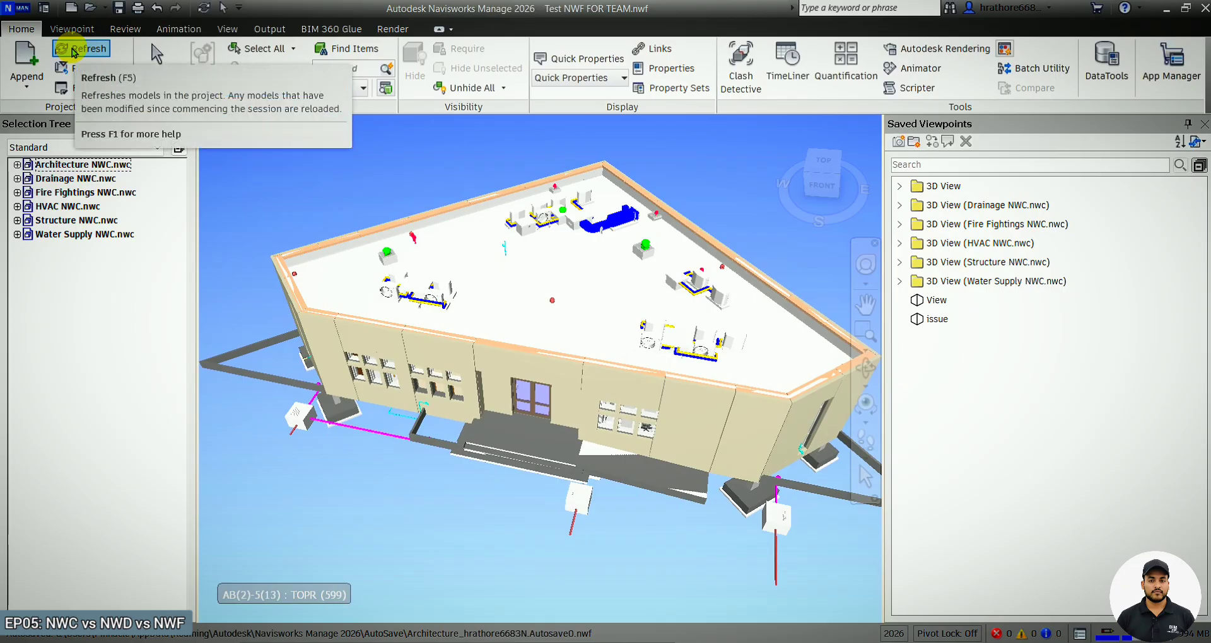
left_click(72, 51)
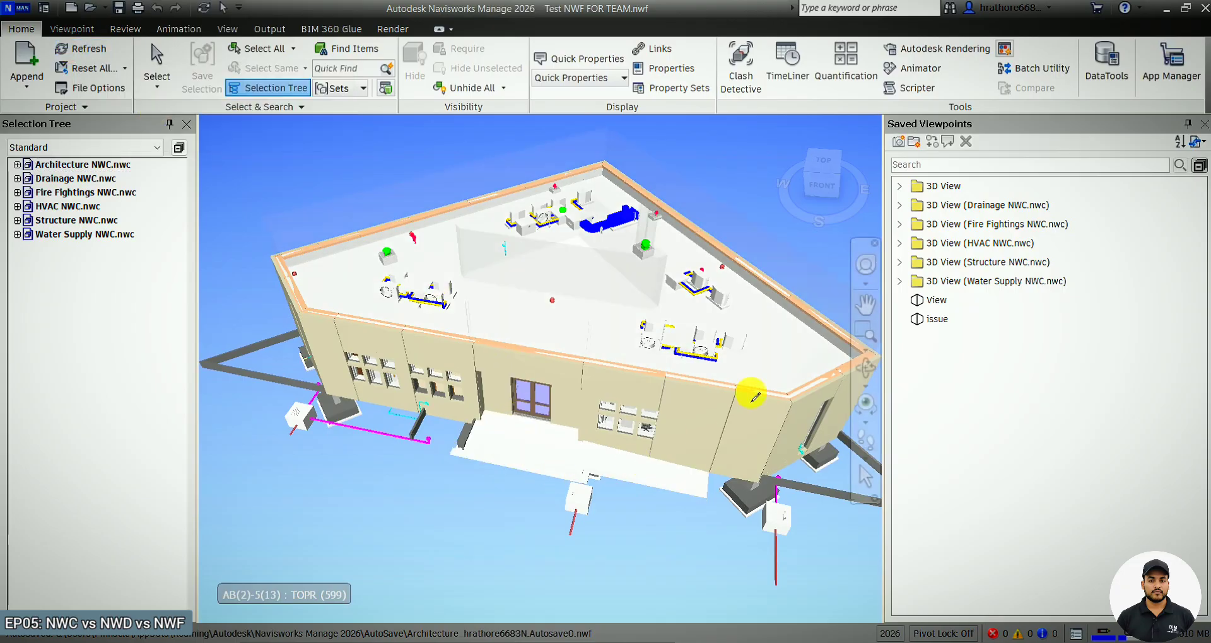
left_click(859, 376)
mouse_move(816, 395)
left_mouse_down()
mouse_move(687, 406)
mouse_move(676, 384)
mouse_move(728, 379)
mouse_move(685, 413)
left_mouse_up()
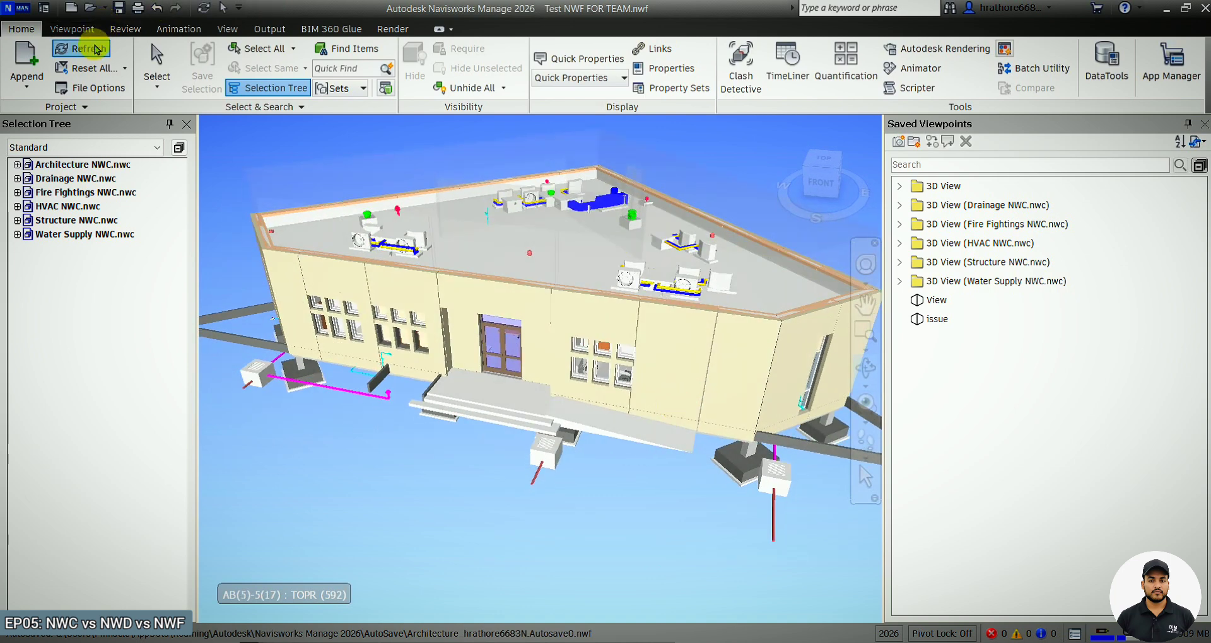
left_click(89, 49)
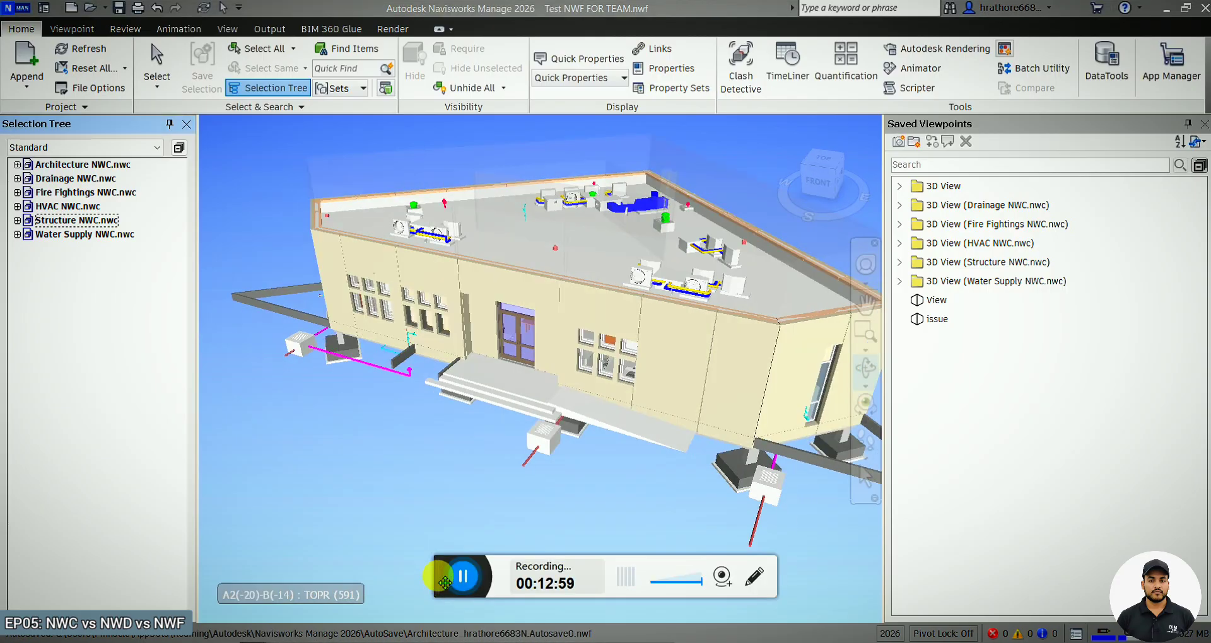
left_click(445, 581)
Hide the Structure NWC.nwc model from the federated view.
scroll(419, 386, "up", 2)
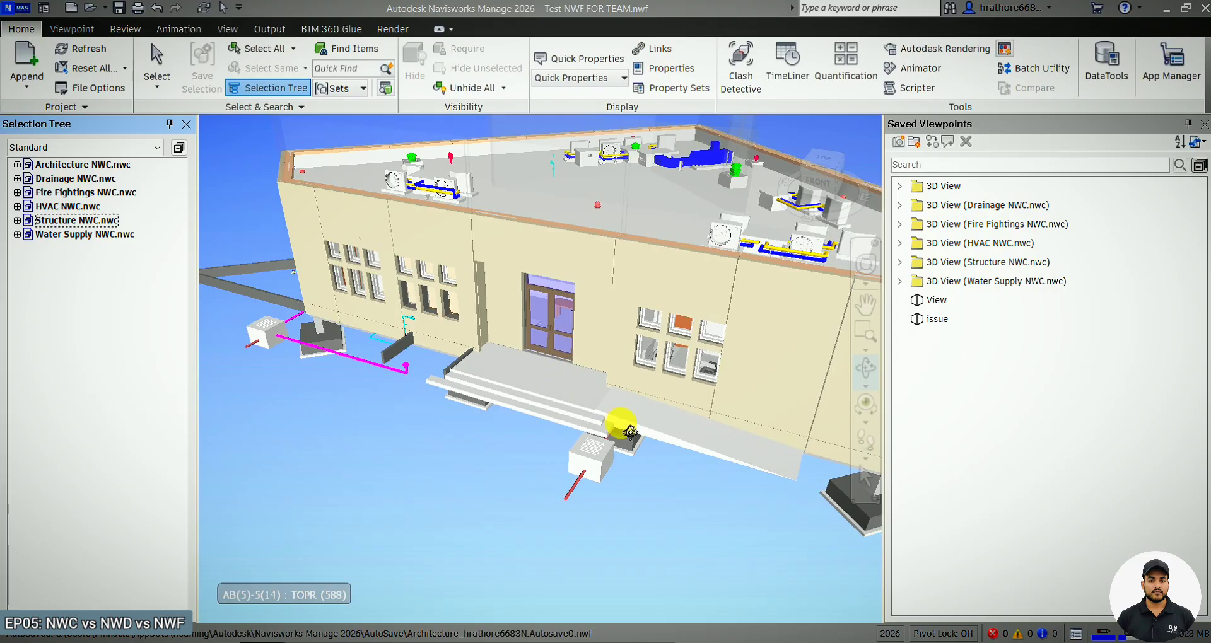
left_click(94, 222)
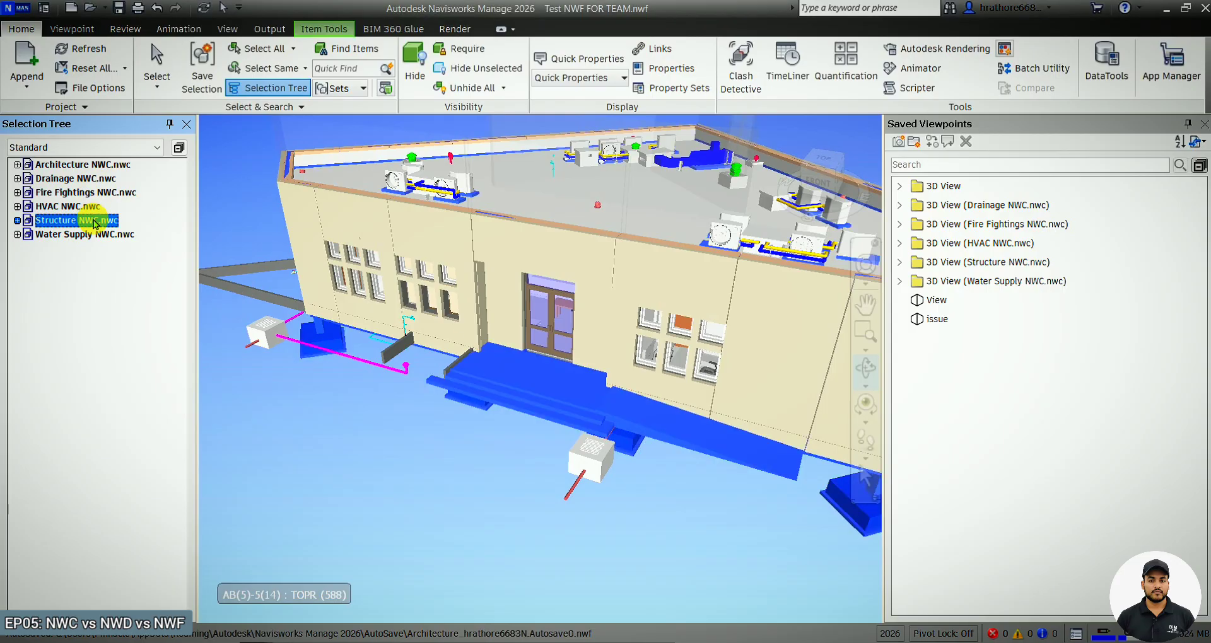
key("ctrl+h")
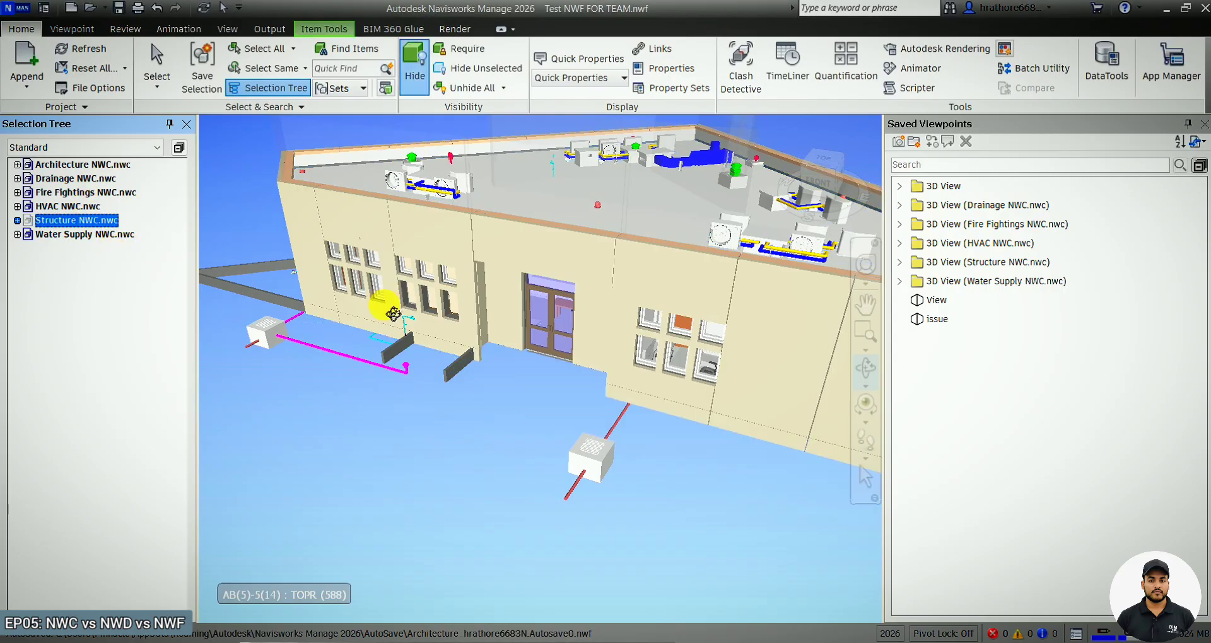
left_click_drag(284, 359, 531, 410)
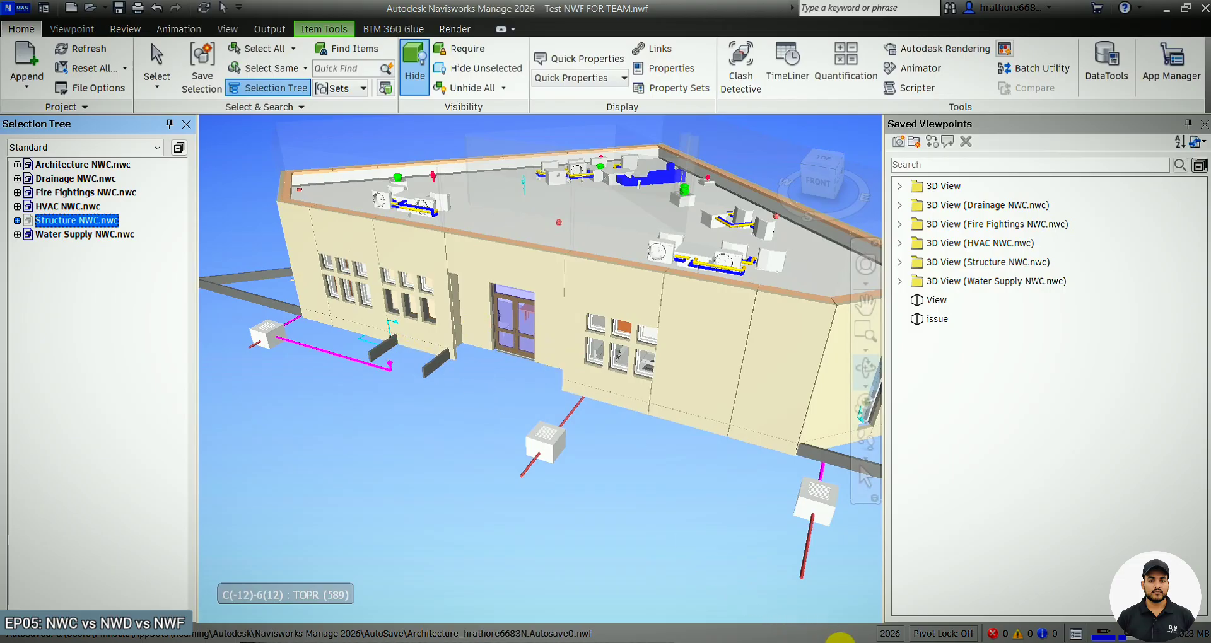
Switch to the Revit model to compare the edited entrance, then return to the NWF session.
left_click(839, 639)
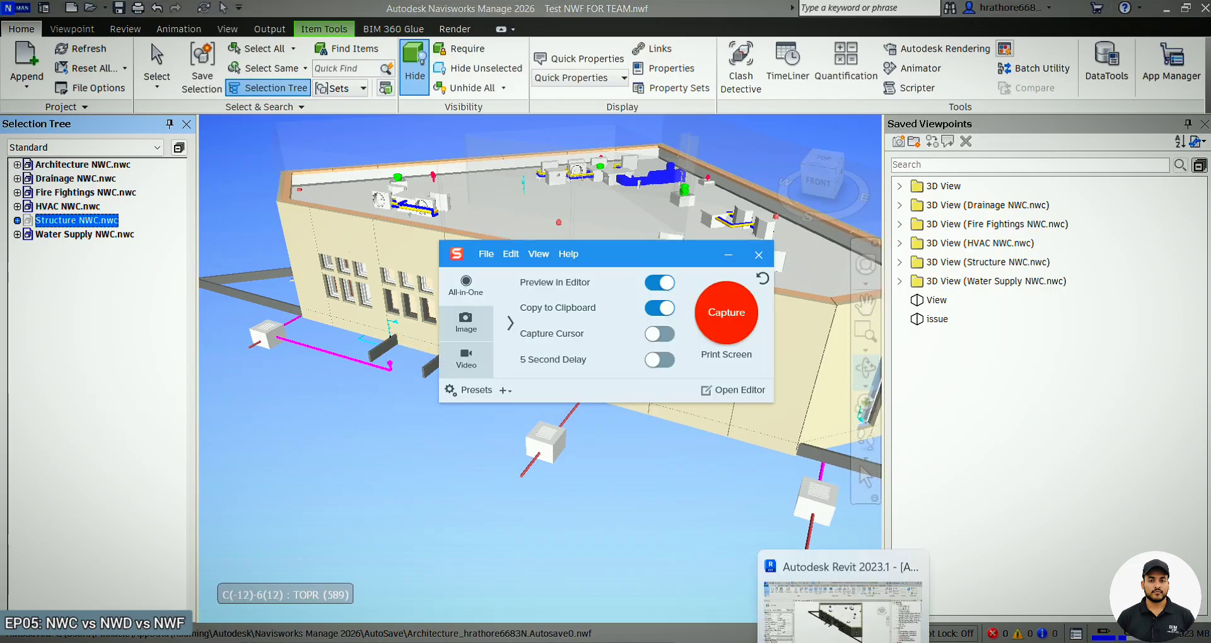
left_click(839, 593)
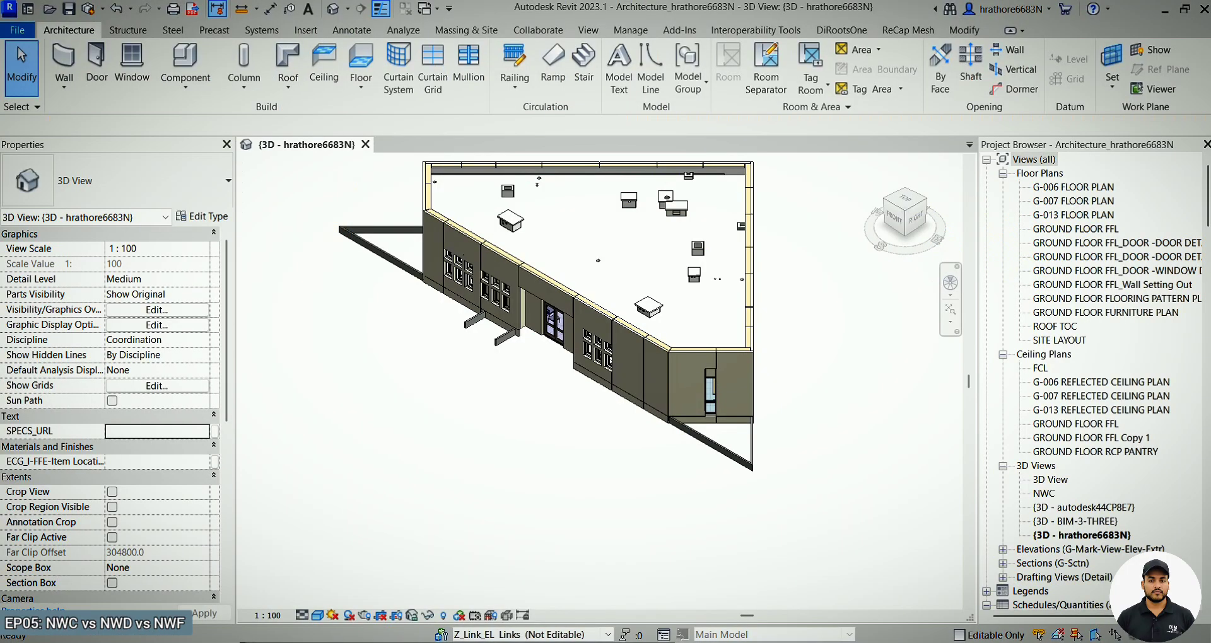
scroll(498, 325, "up", 3)
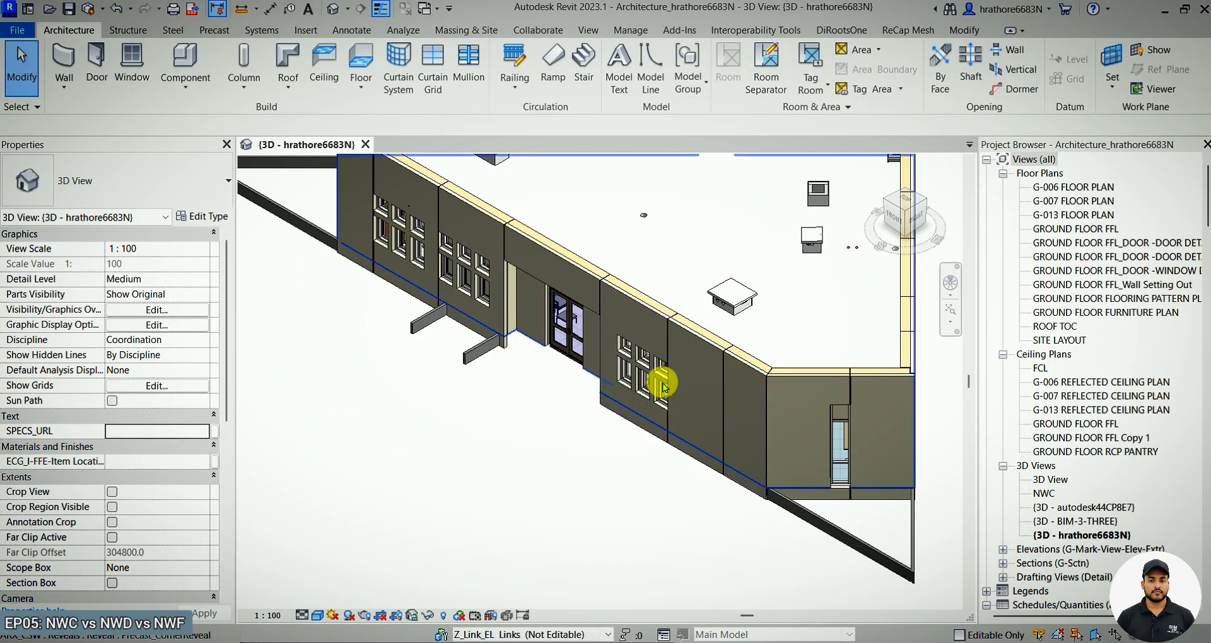
left_click(1169, 13)
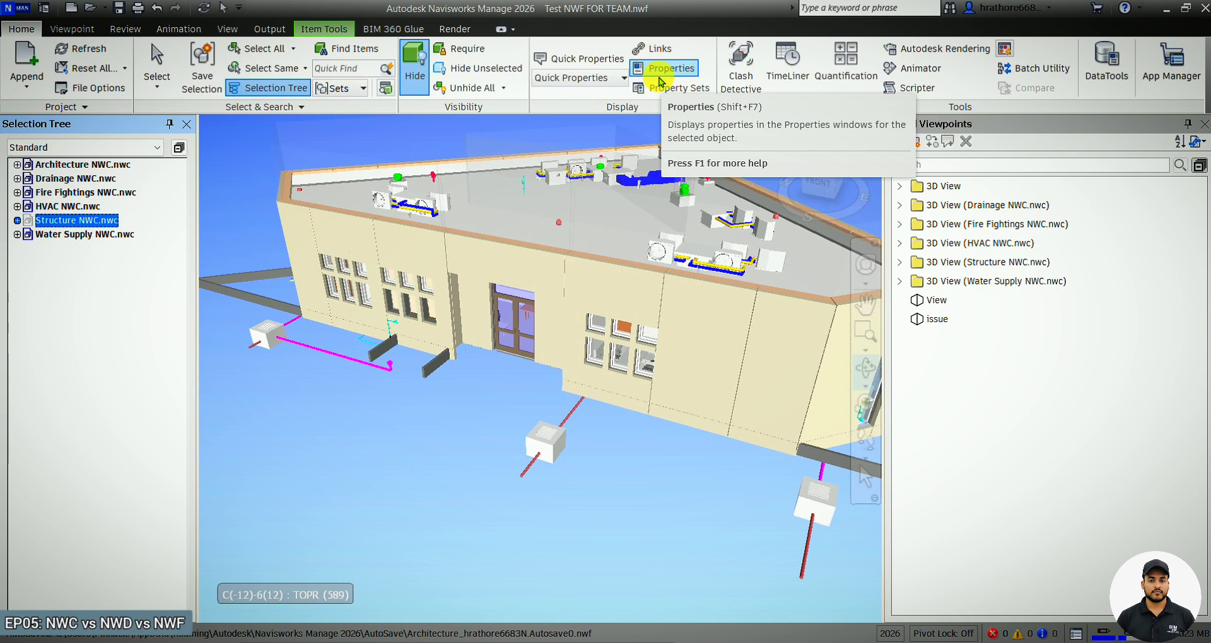
Enable sectioning and move the top section plane down to cut into the building's services.
left_click_drag(579, 388, 534, 404)
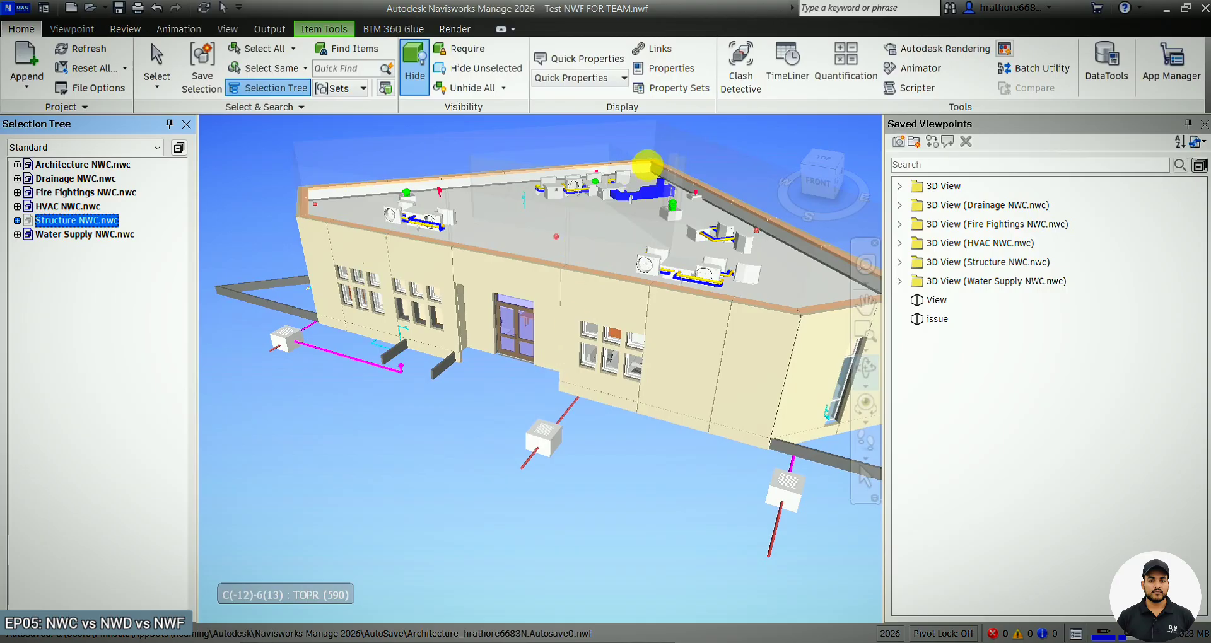
scroll(649, 164, "up", 5)
scroll(596, 291, "down", 1)
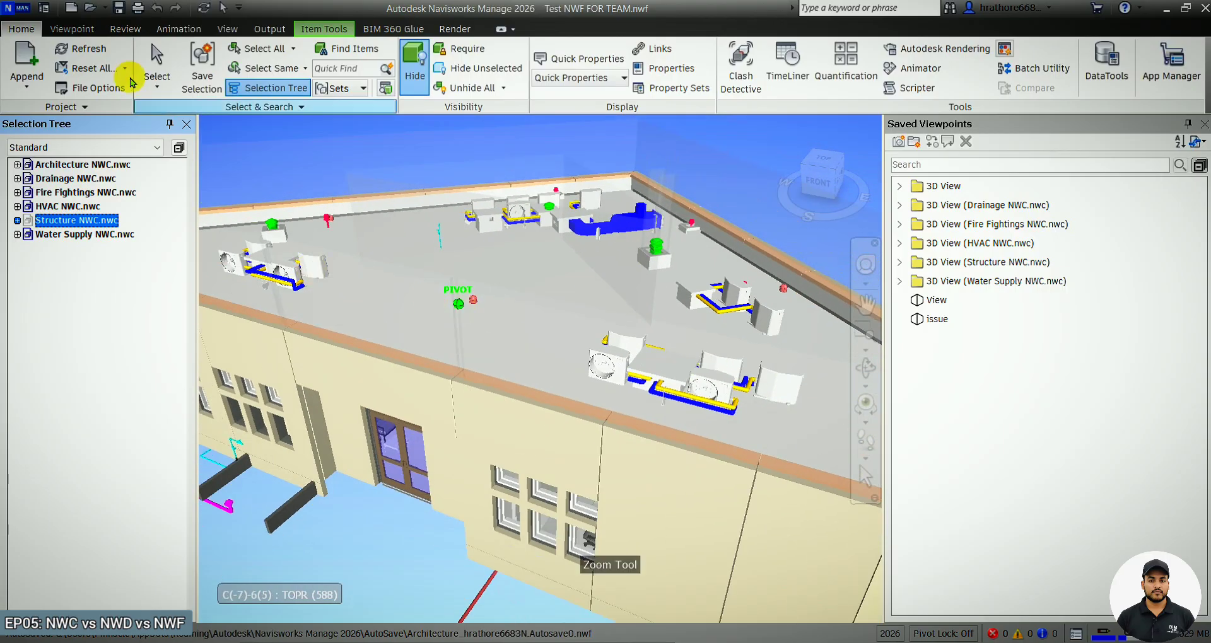
left_click(81, 30)
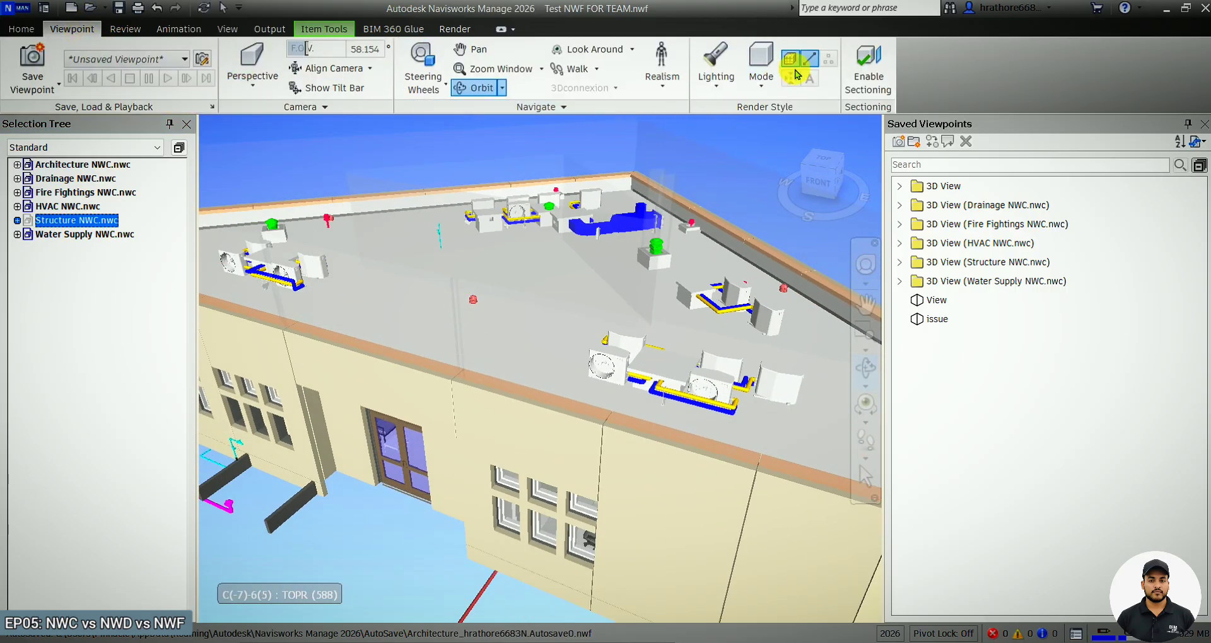
left_click(868, 63)
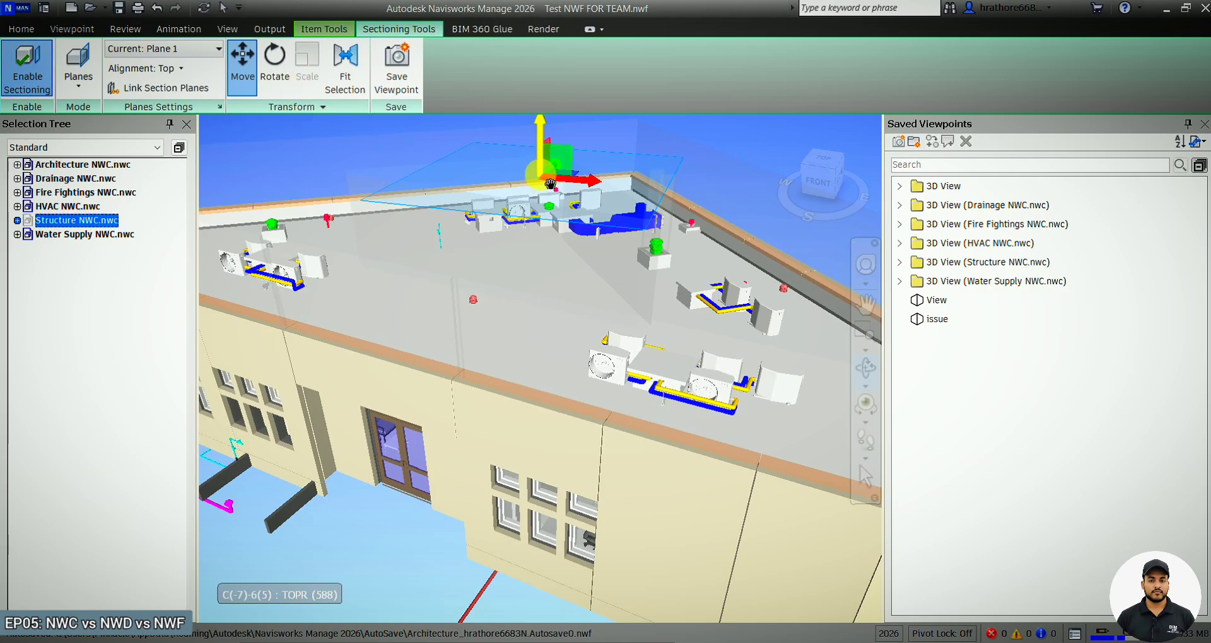
left_click_drag(554, 158, 522, 456)
scroll(539, 347, "up", 6)
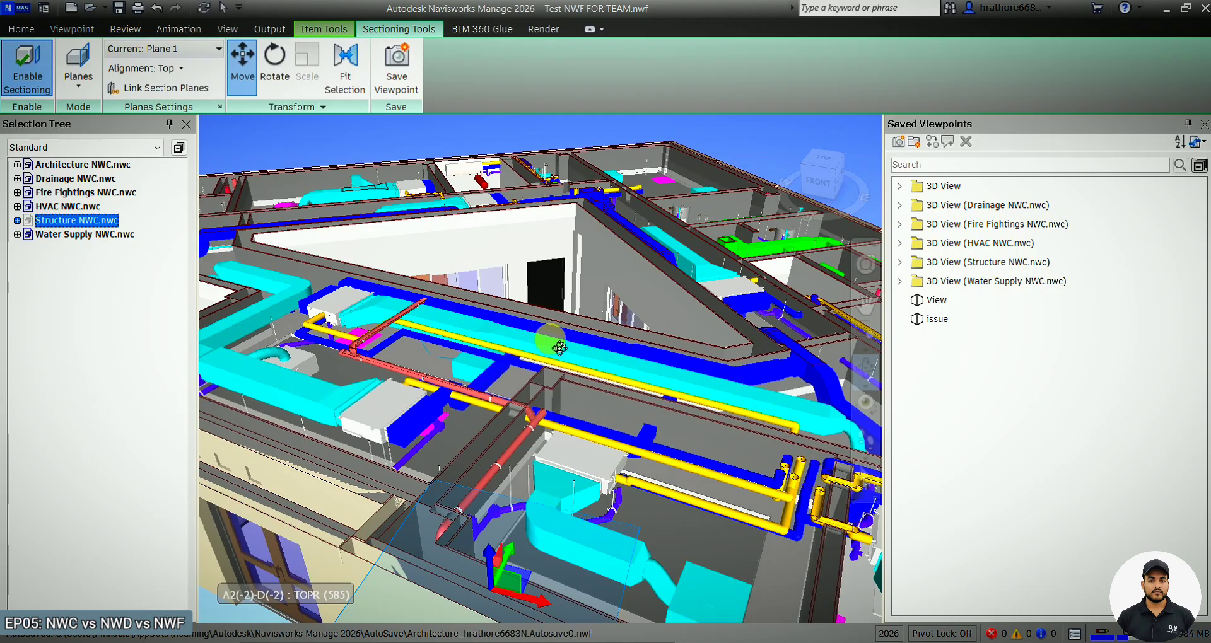
scroll(536, 331, "up", 2)
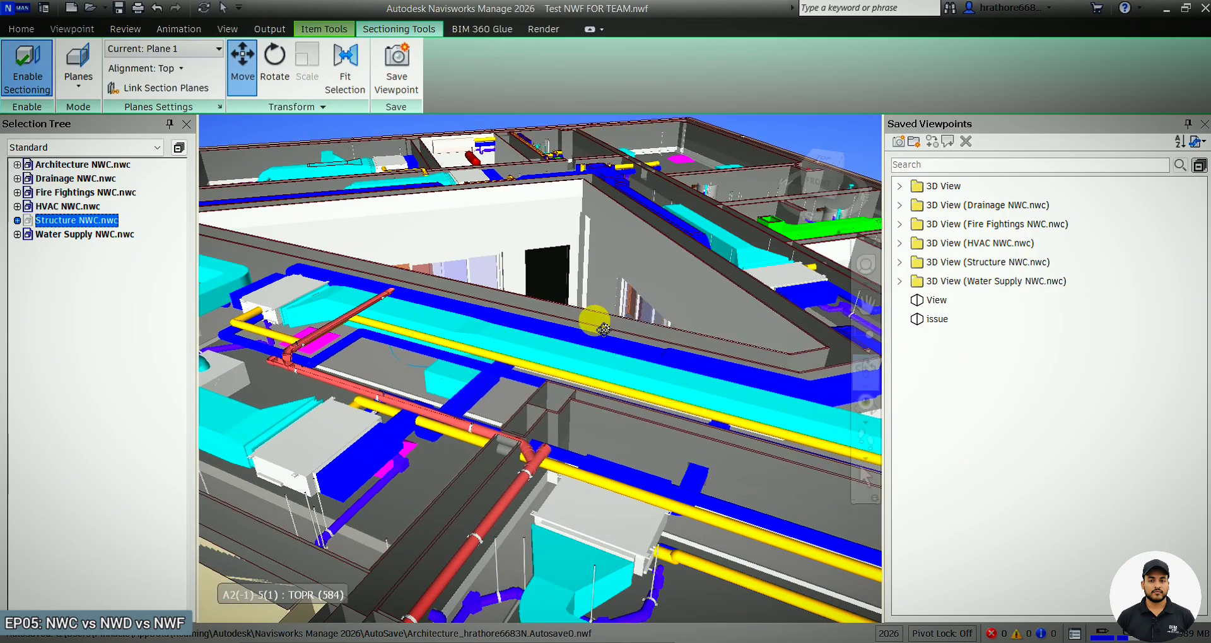
left_click(868, 372)
left_click_drag(544, 189, 530, 212)
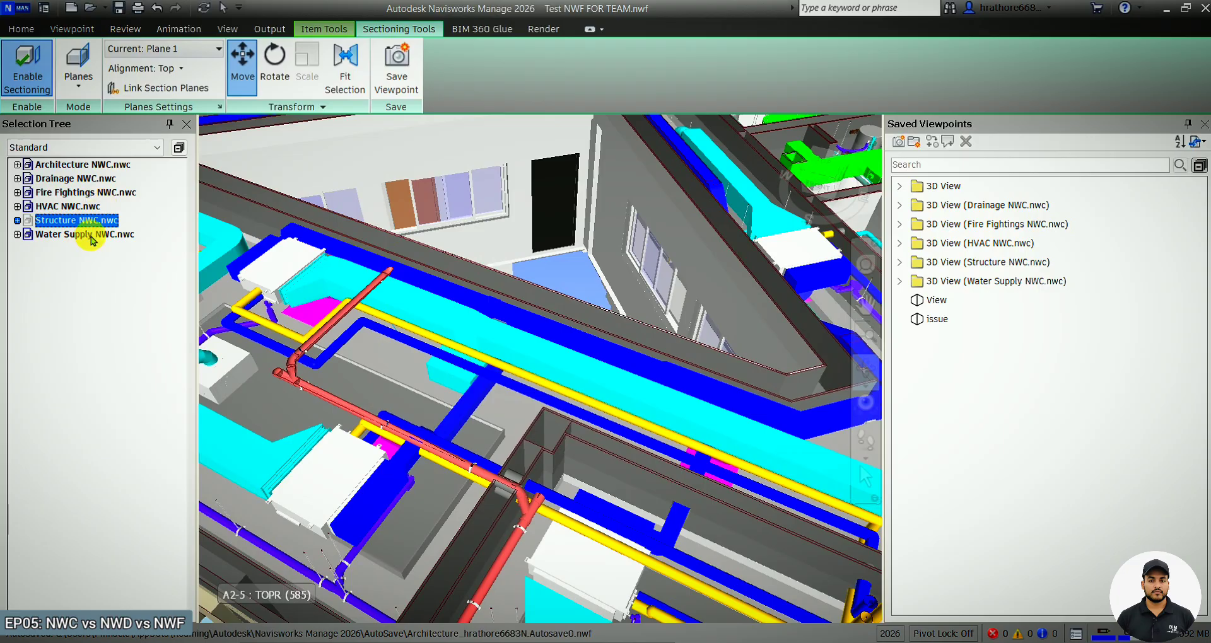
Open the saved issue viewpoint with its ISSUE 02 markup.
left_click(39, 30)
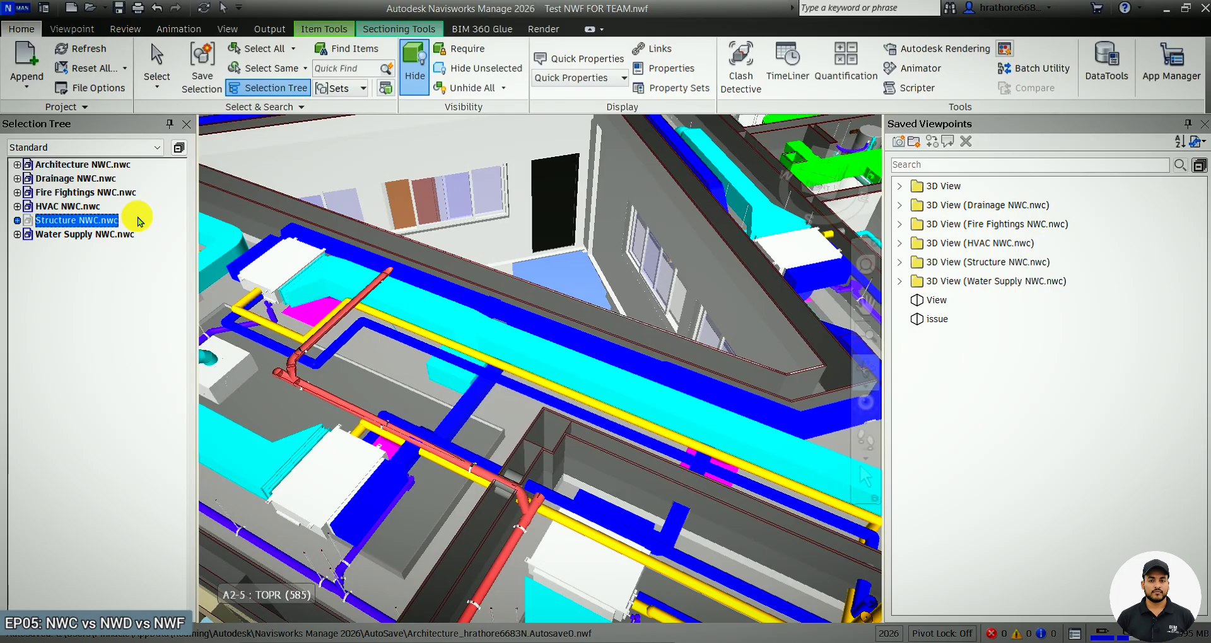
scroll(662, 272, "up", 2)
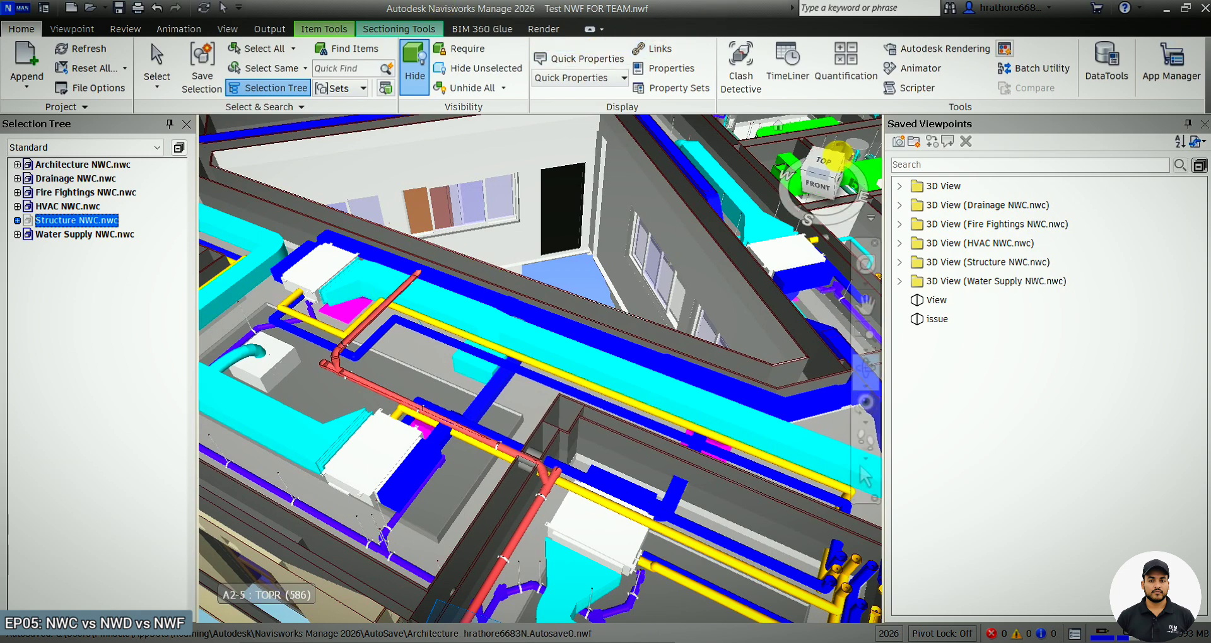
left_click(921, 320)
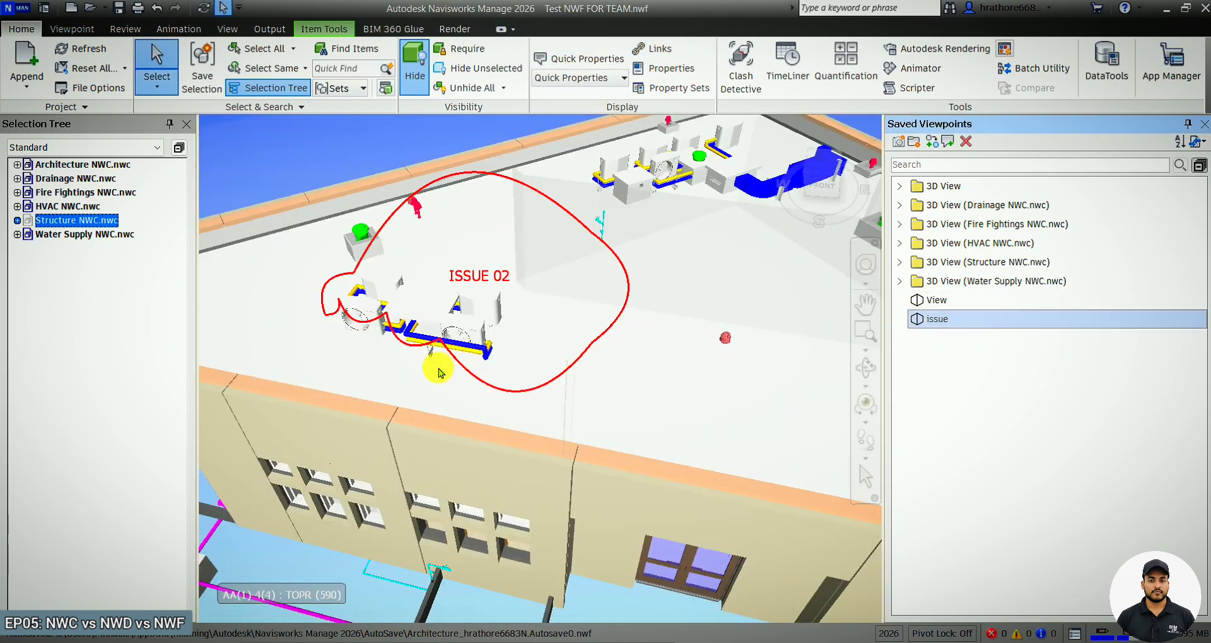
scroll(417, 387, "down", 2)
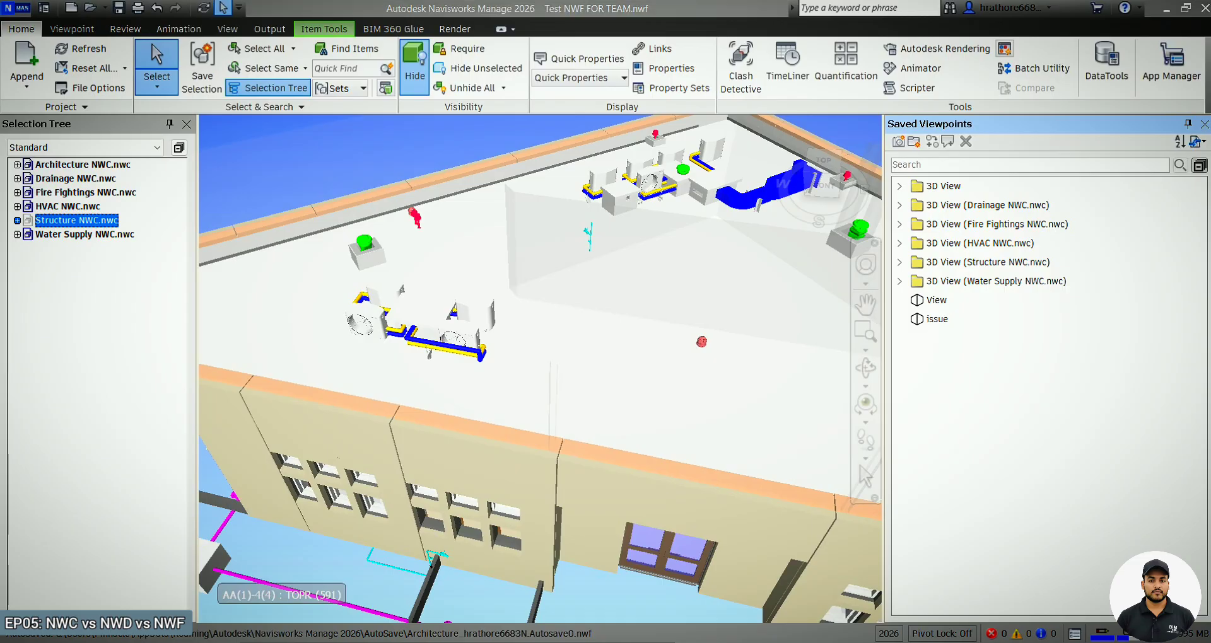
Switch to the Navisworks Manage 2023 session and save a new viewpoint.
mouse_move(768, 633)
left_click(908, 593)
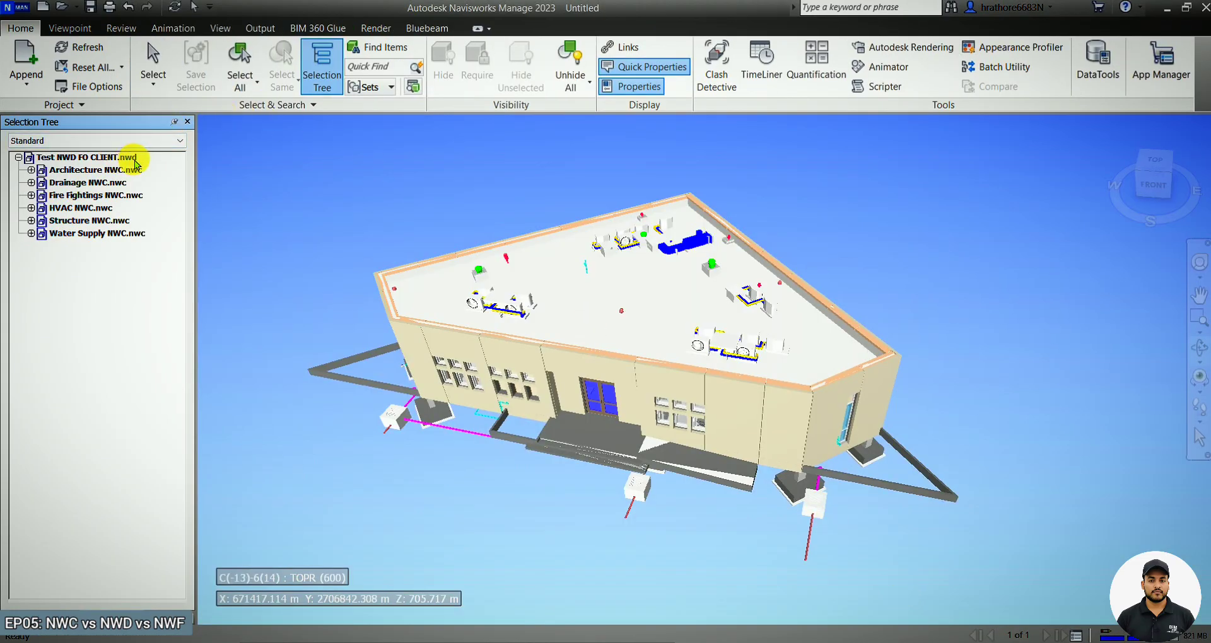
left_click(70, 29)
left_click(30, 58)
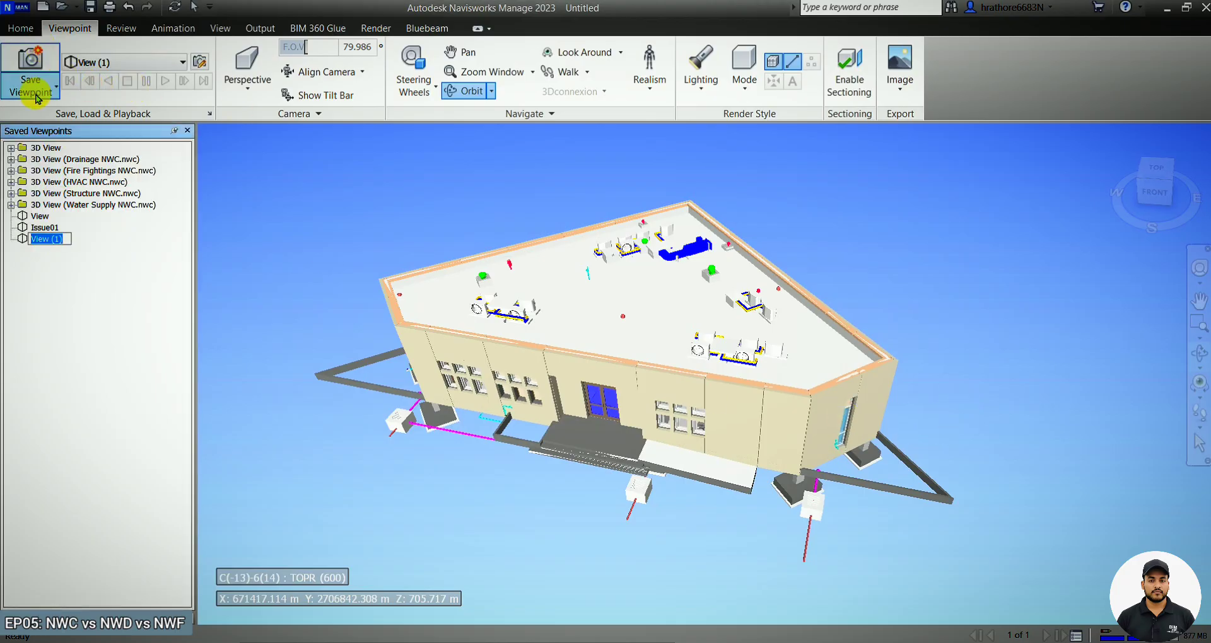
Open the Issue01 saved viewpoint, then switch to the Navisworks Presentation PDF.
left_click(42, 228)
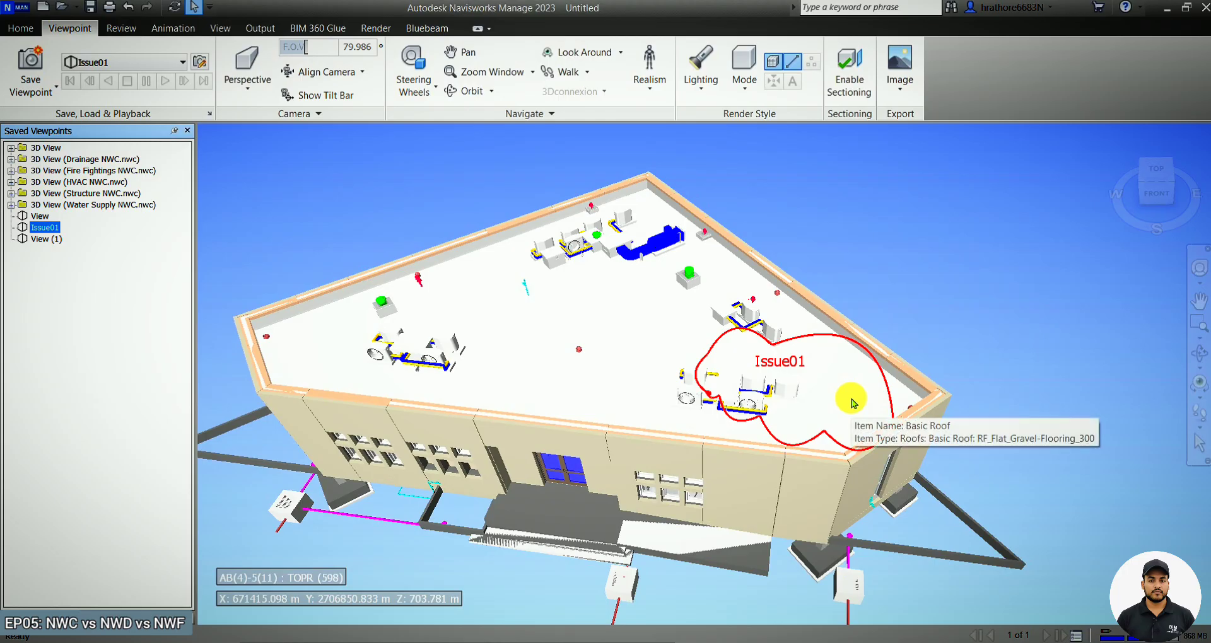
left_click(630, 642)
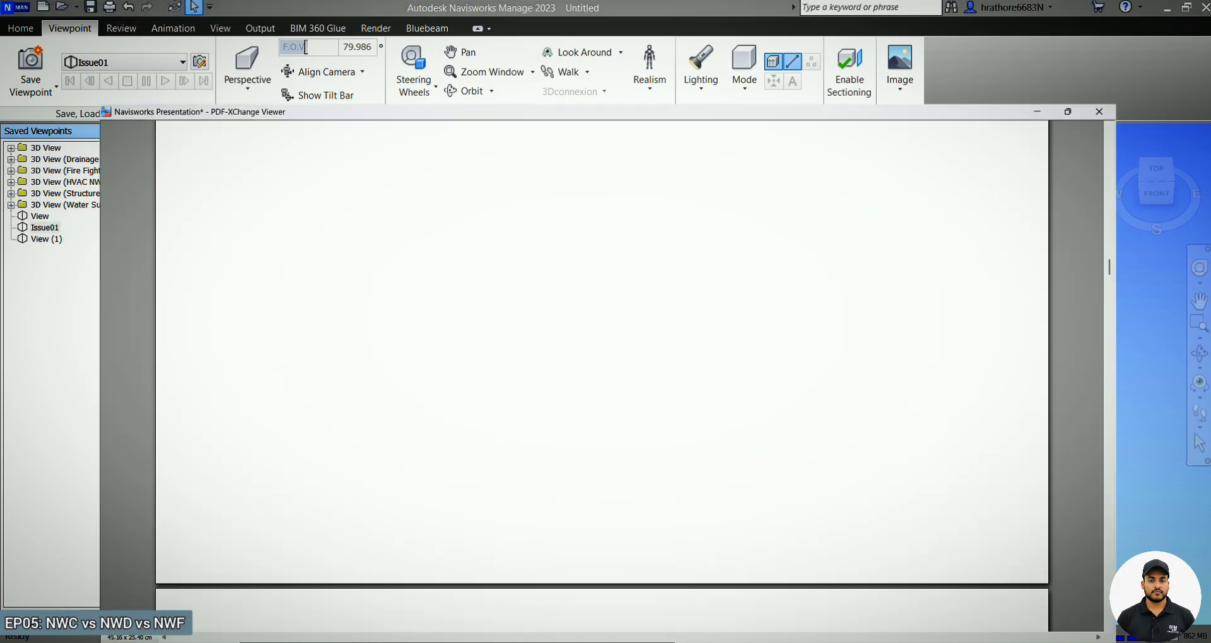